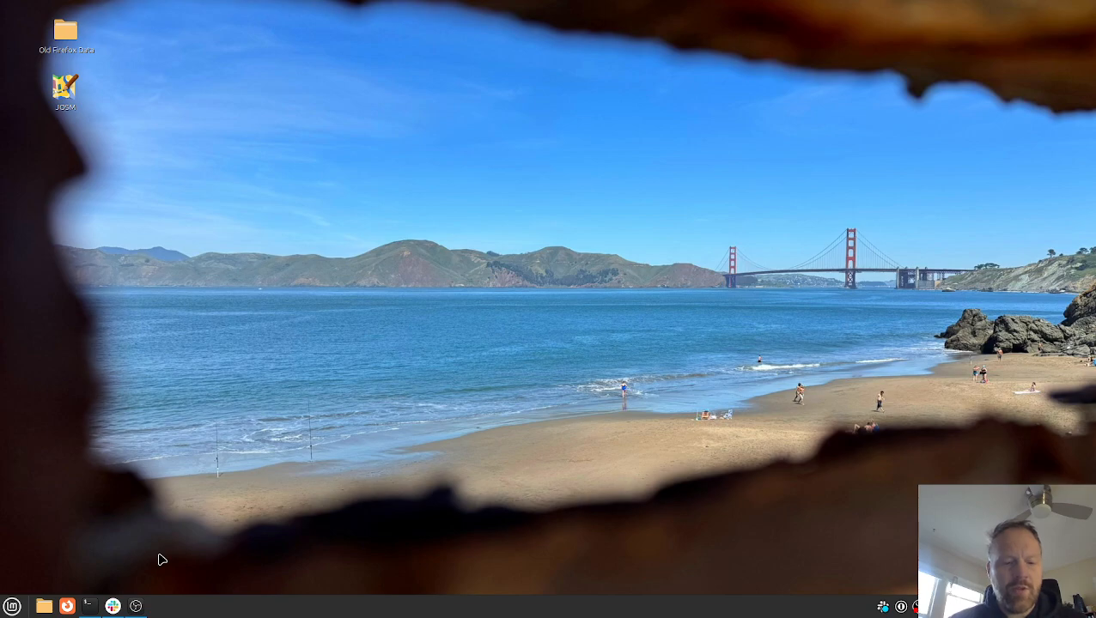
# Launch the JOSM map editor
pyautogui.press('super')
pyautogui.write('josm')
pyautogui.press('Return')
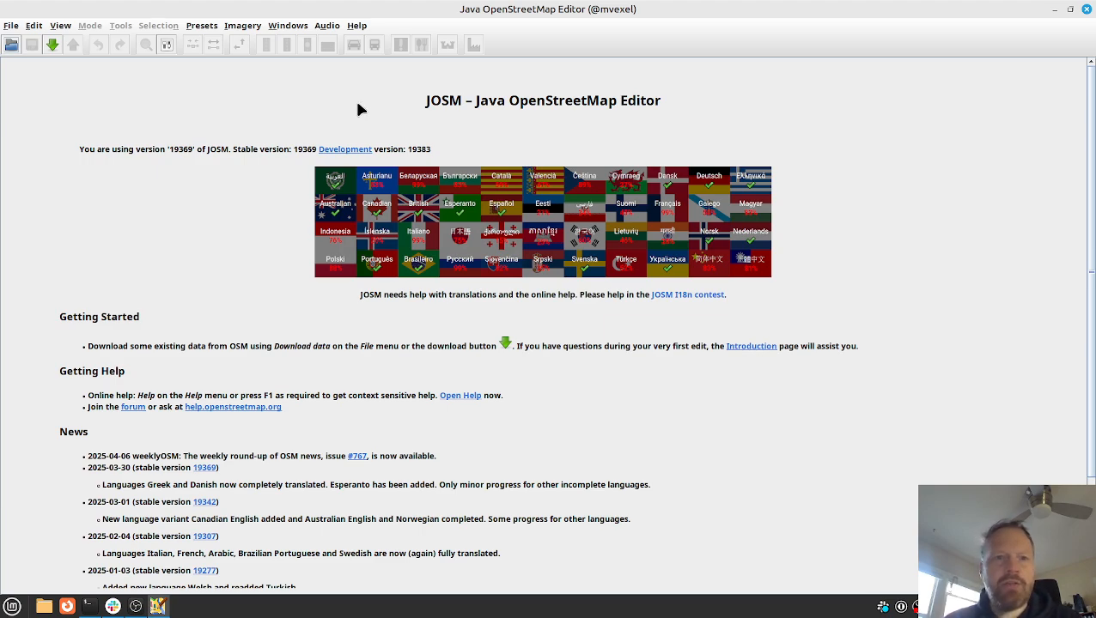
# Search the plugin preferences for "turnlan" and enable the turnlanes-tagging plugin
pyautogui.press('F12')
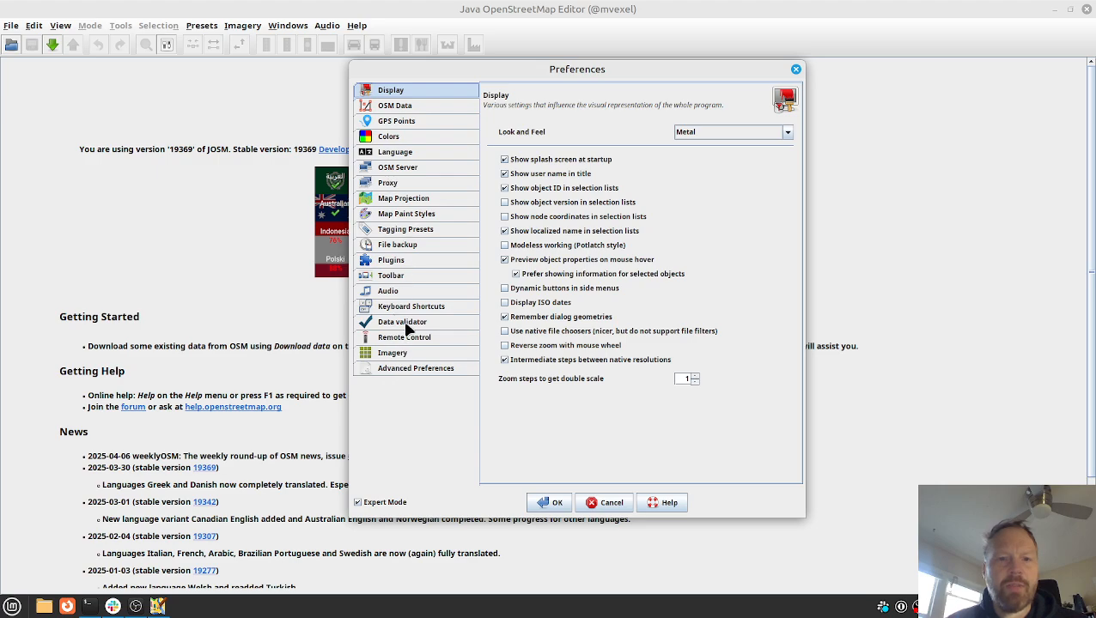
pyautogui.click(406, 256)
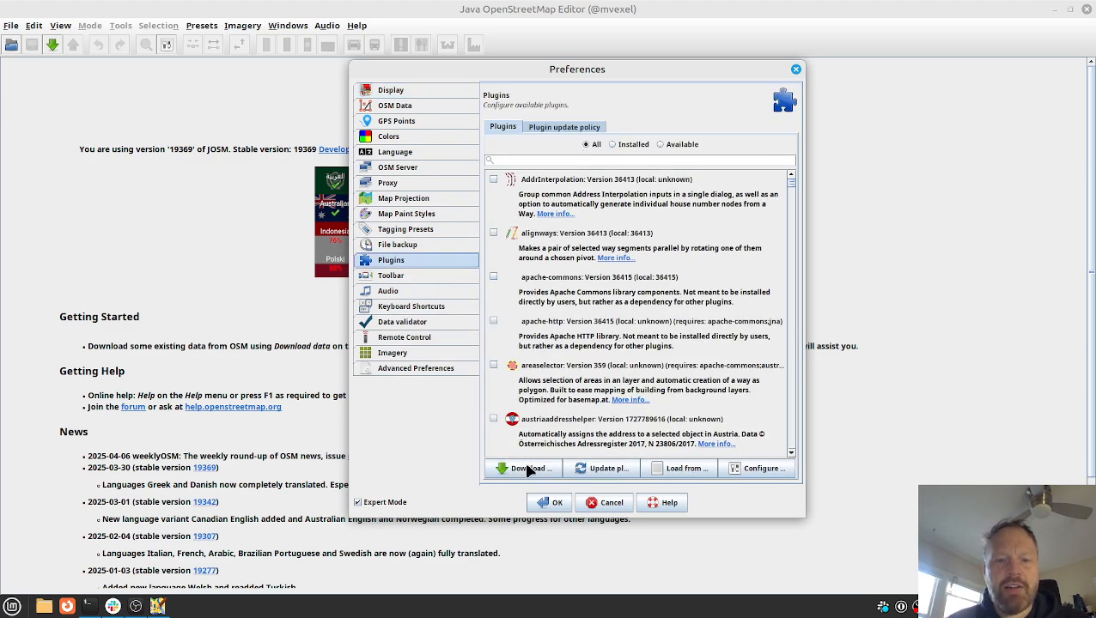
pyautogui.click(569, 161)
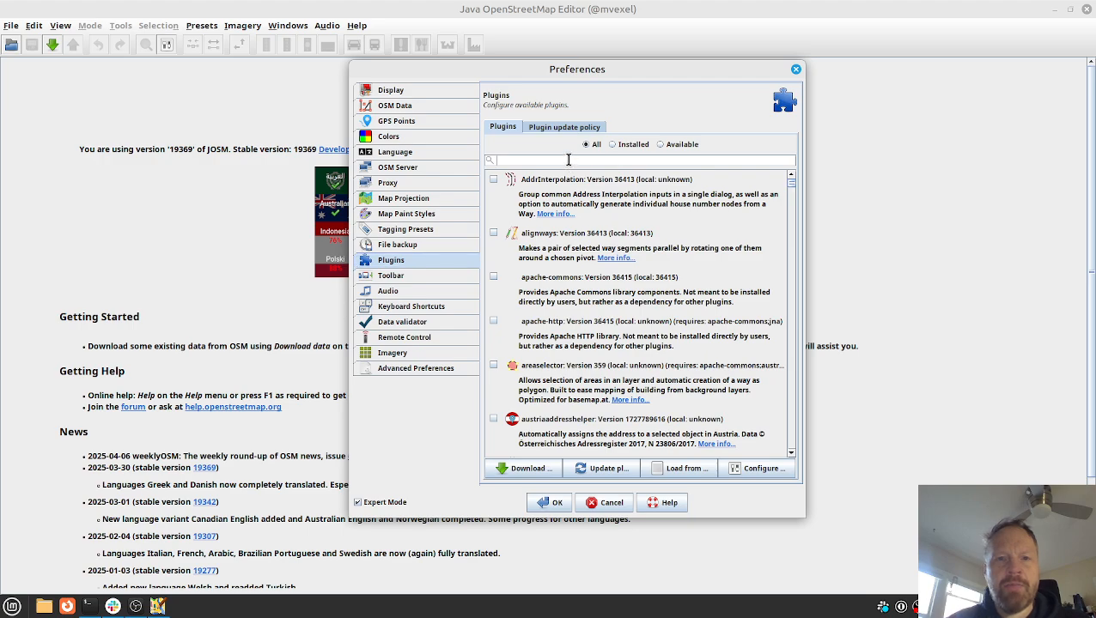
pyautogui.write('turn')
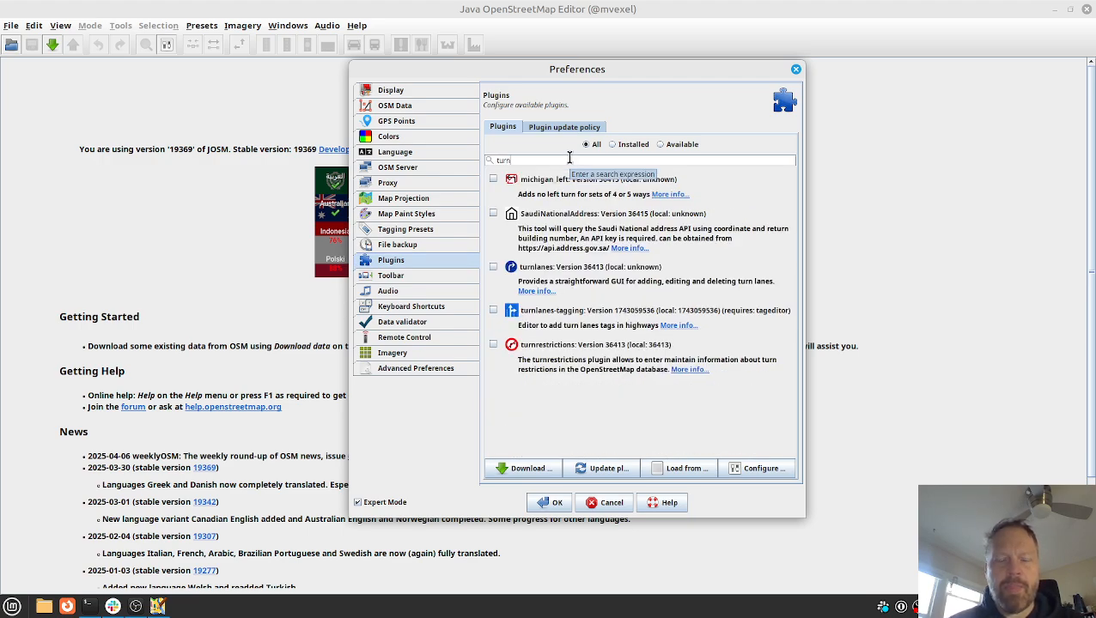
pyautogui.write('lan')
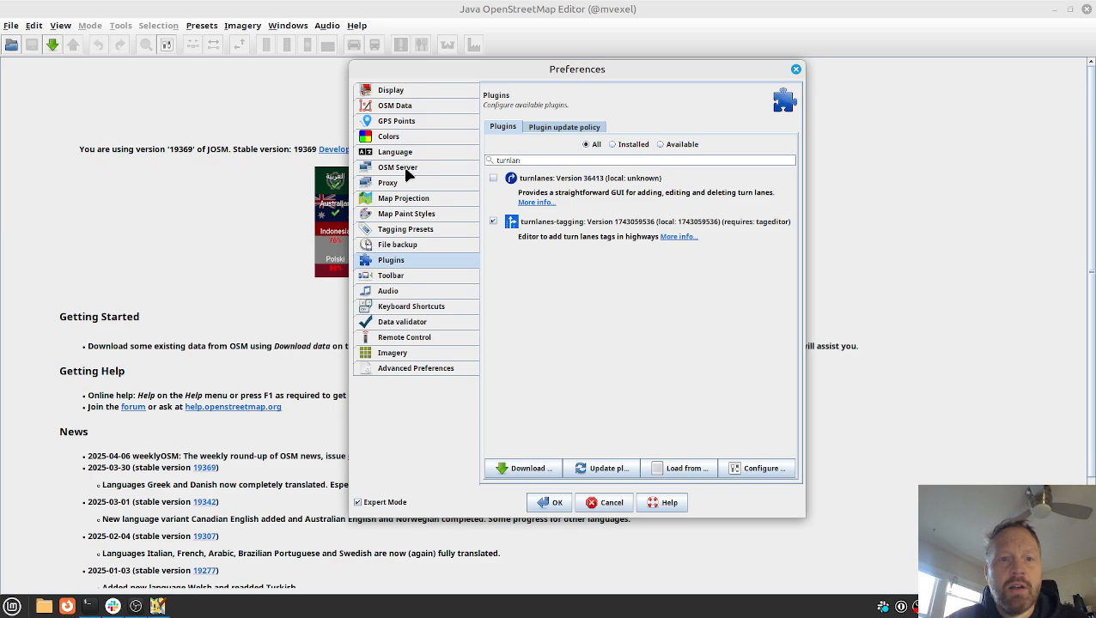
# Add the "Lane and road attributes" map paint style to the active styles and apply the preferences
pyautogui.click(416, 213)
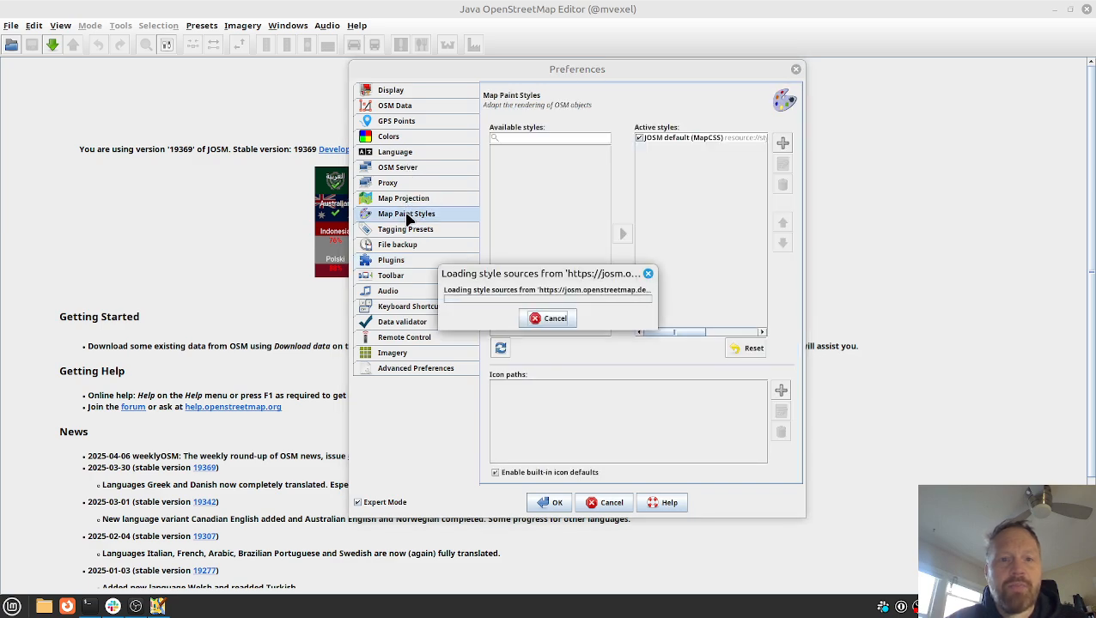
pyautogui.click(523, 138)
pyautogui.write('lane')
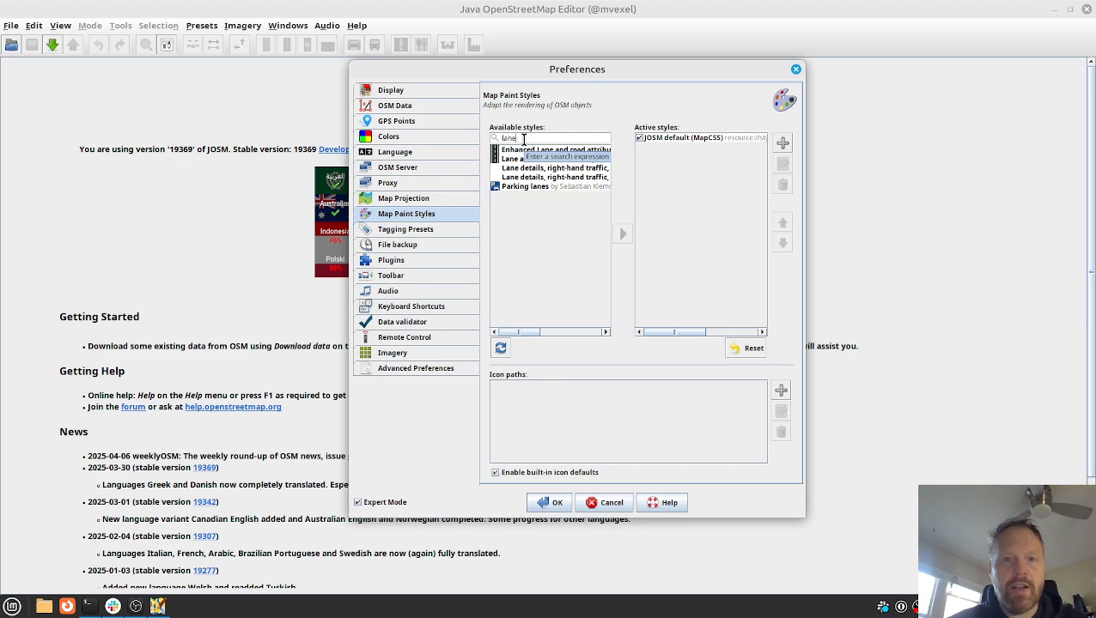
pyautogui.moveTo(537, 161)
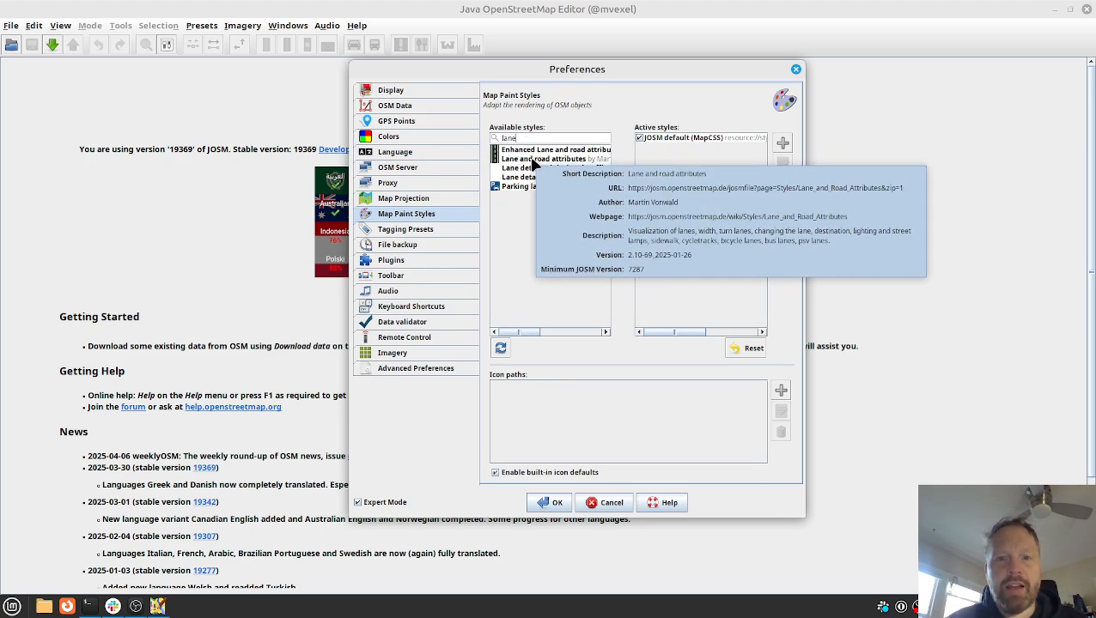
pyautogui.click(534, 163)
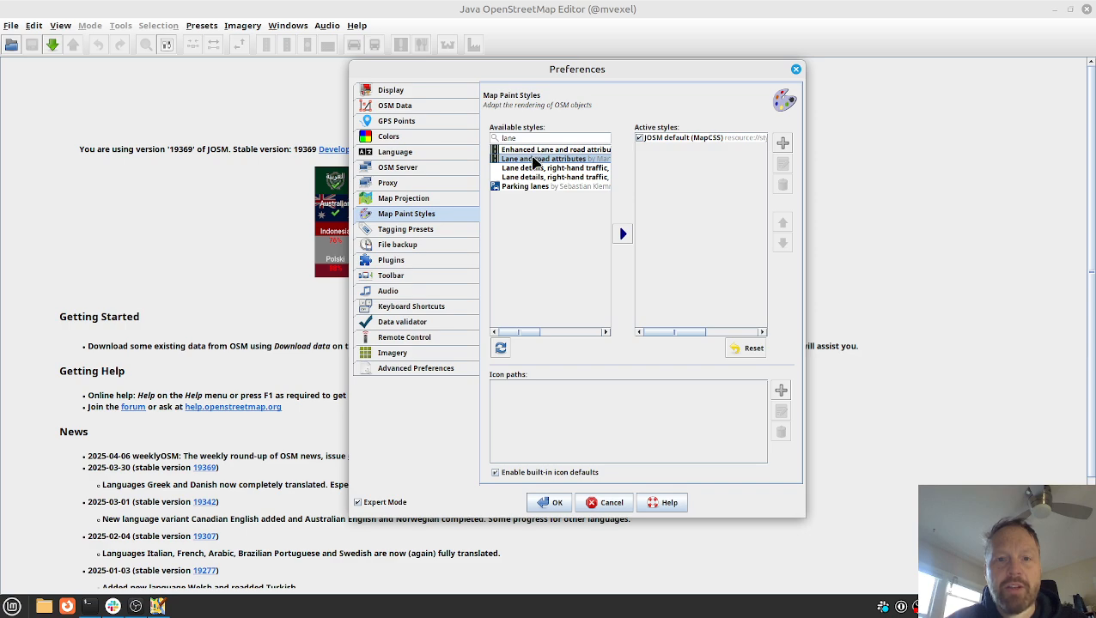
pyautogui.click(538, 151)
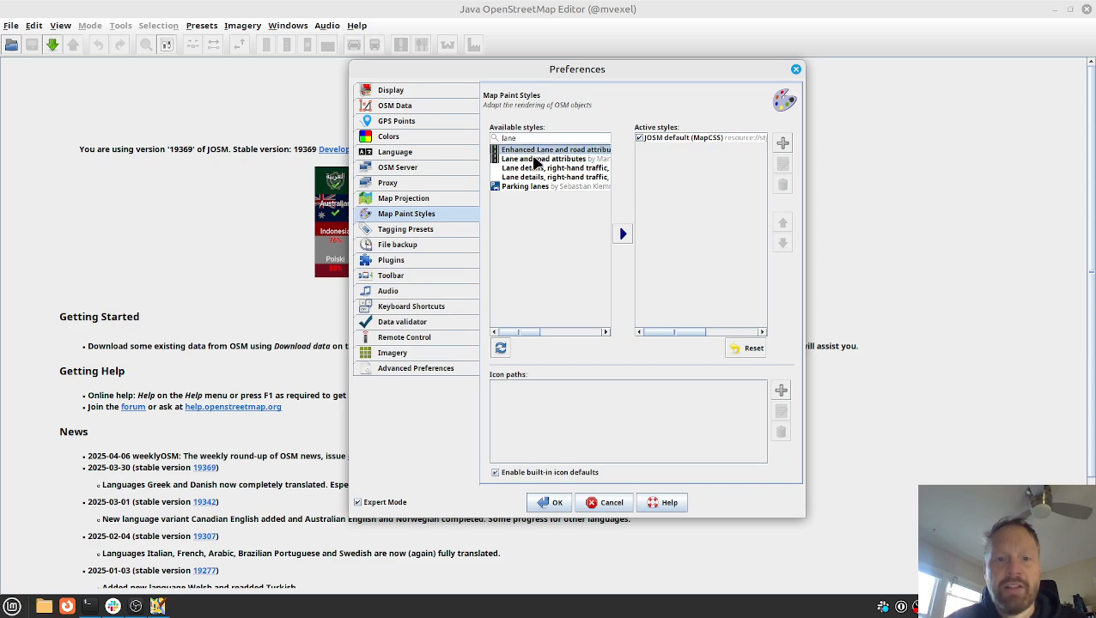
pyautogui.keyDown('ctrl'); pyautogui.click(536, 163); pyautogui.keyUp('ctrl')
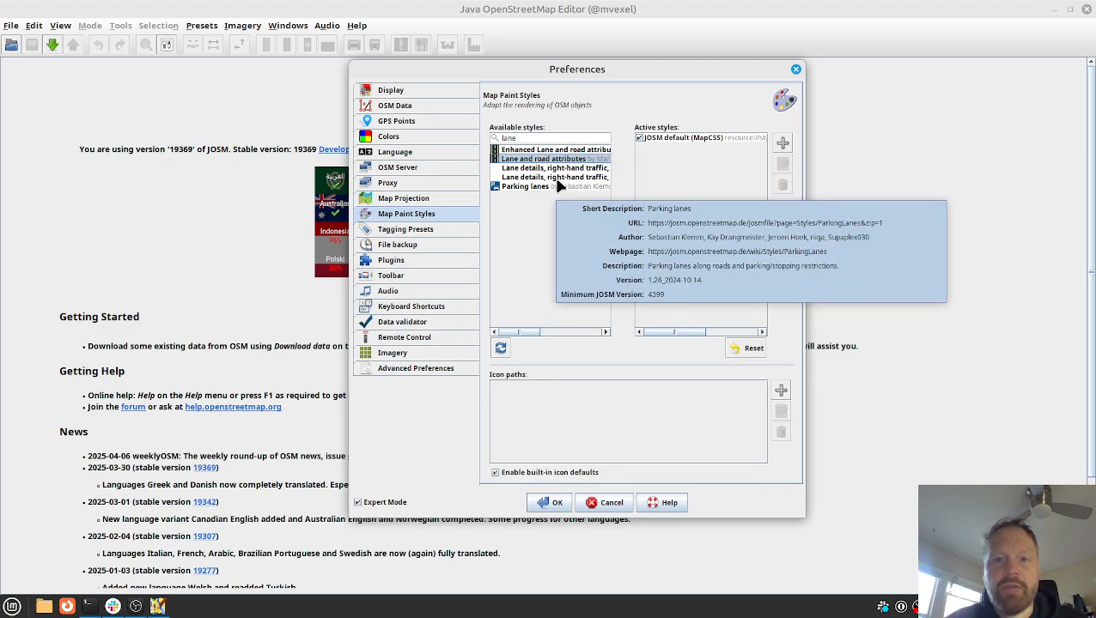
pyautogui.click(622, 234)
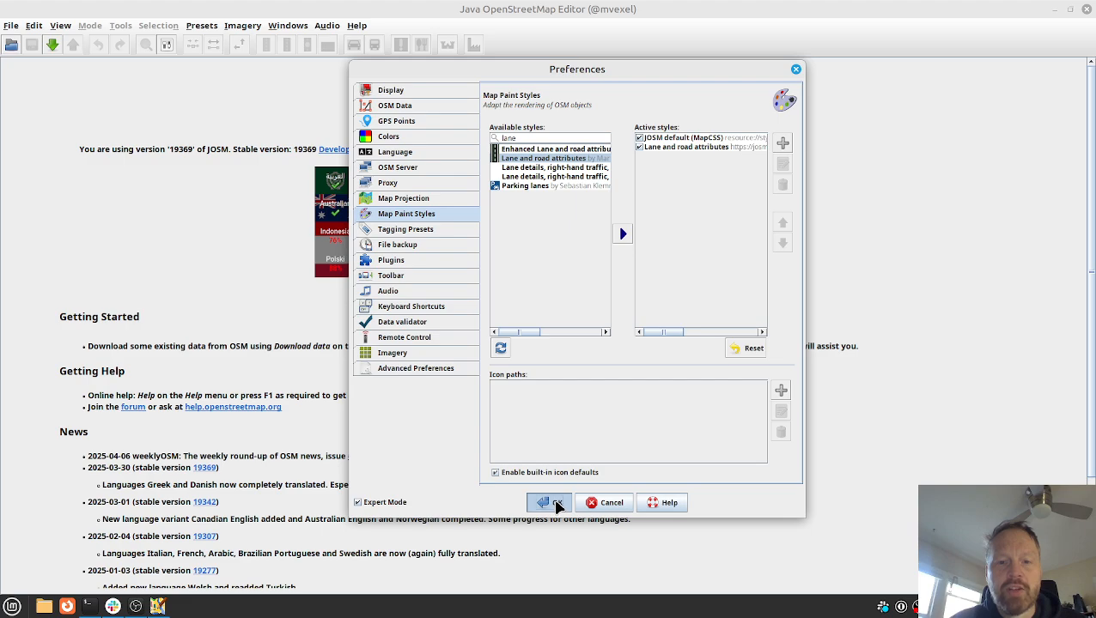
pyautogui.click(557, 509)
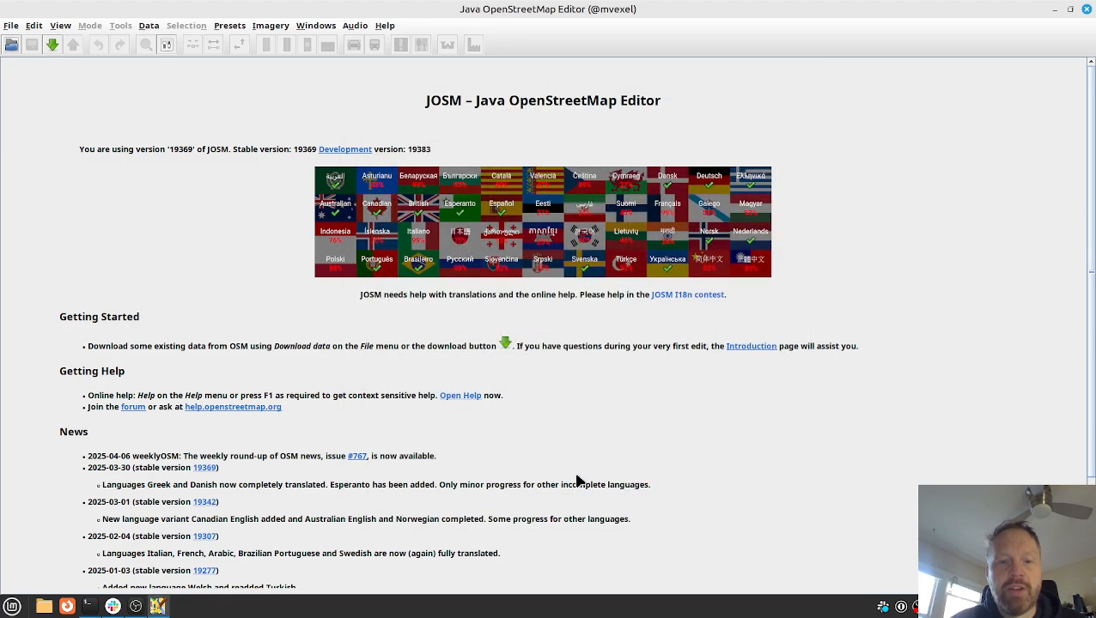
# Check whether the turn lanes tagging editor is available among the data commands
pyautogui.click(146, 27)
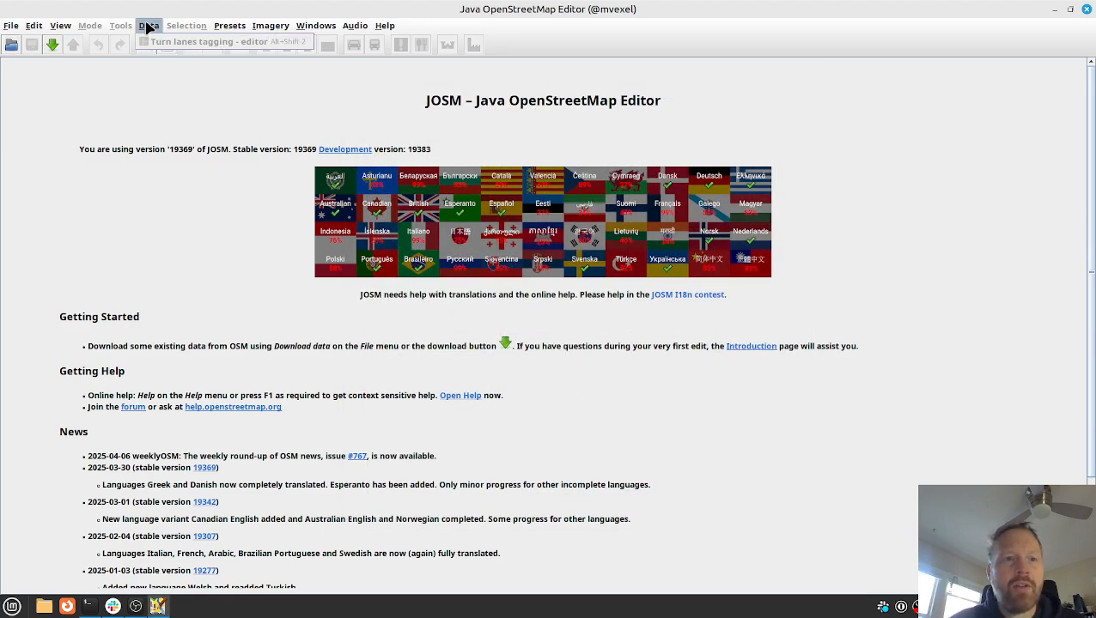
pyautogui.click(155, 25)
pyautogui.click(155, 25)
pyautogui.click(194, 99)
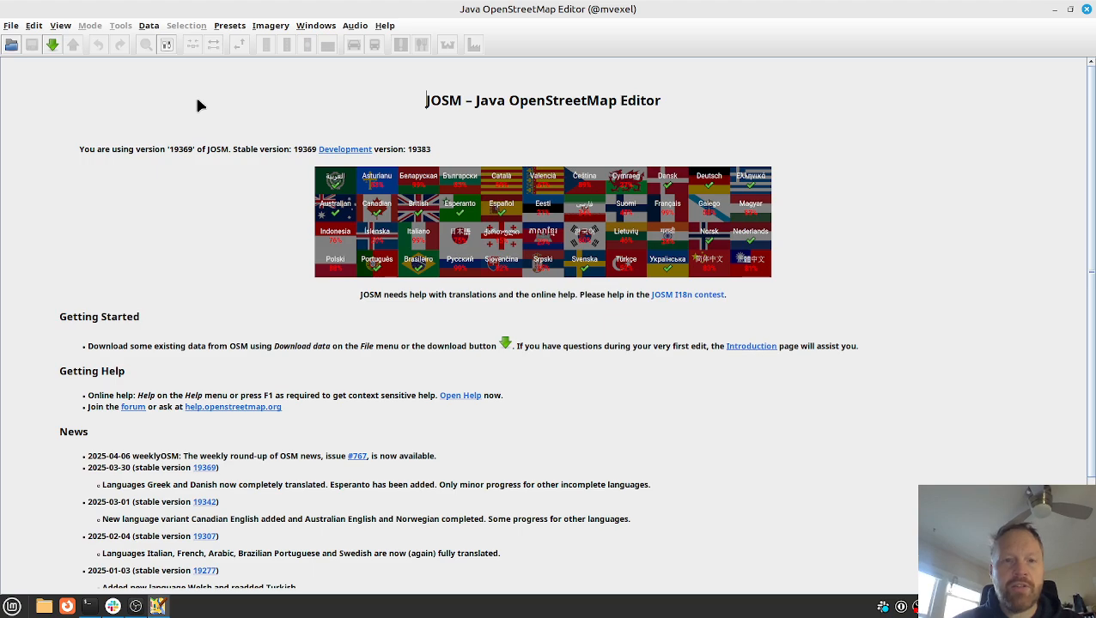
# Download the OpenStreetMap data for the preselected area in Millcreek
pyautogui.hotkey('ctrl', 'shift', 'Down')
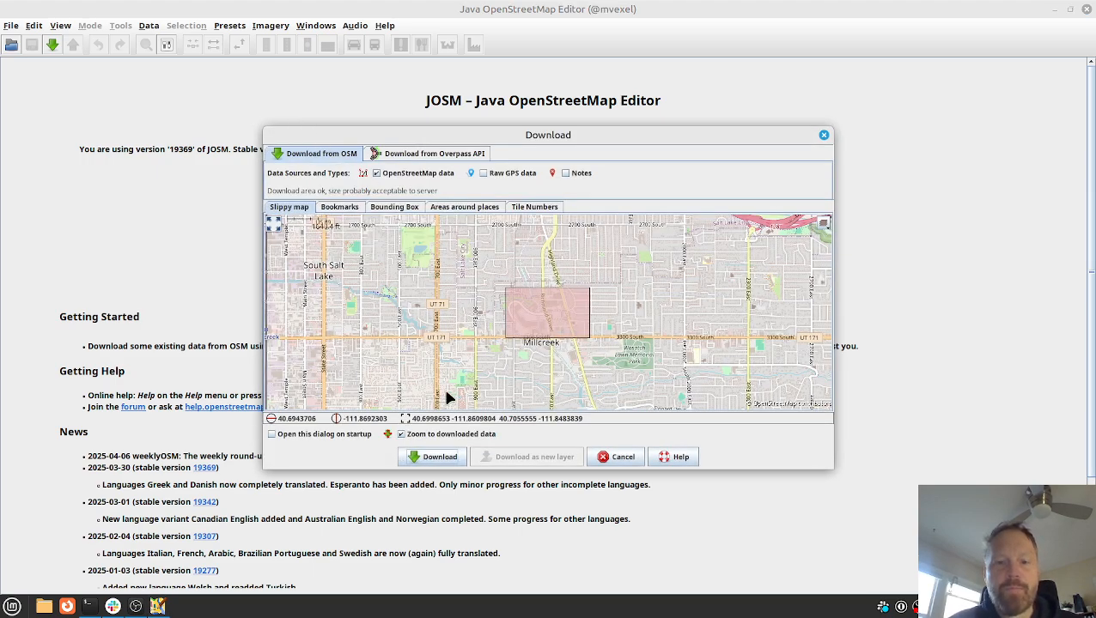
pyautogui.click(438, 459)
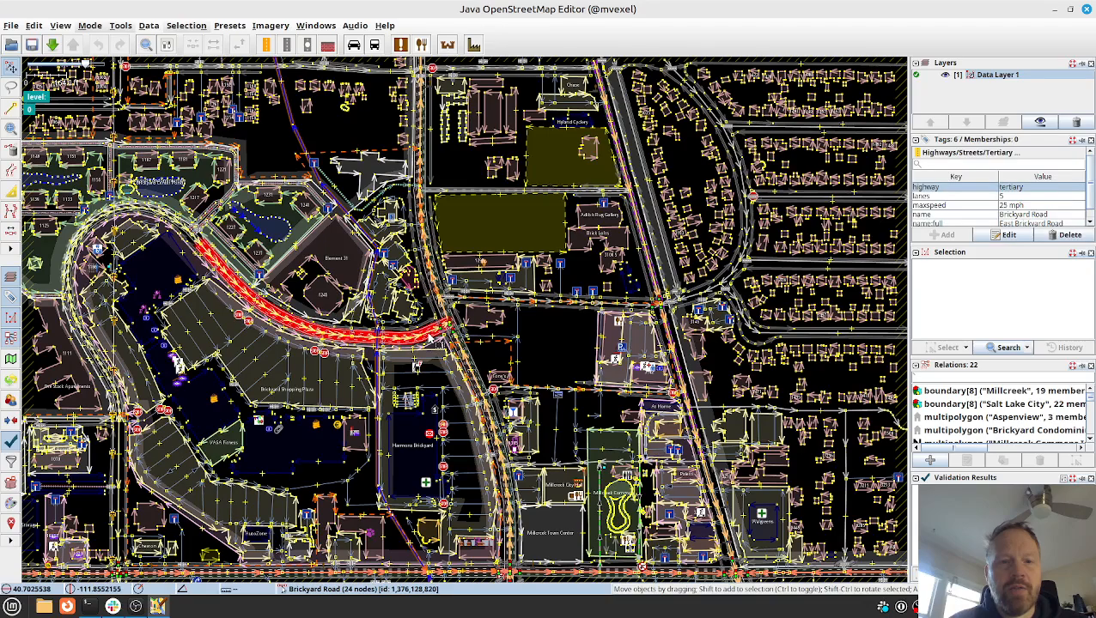
pyautogui.scroll(5, 427, 341)
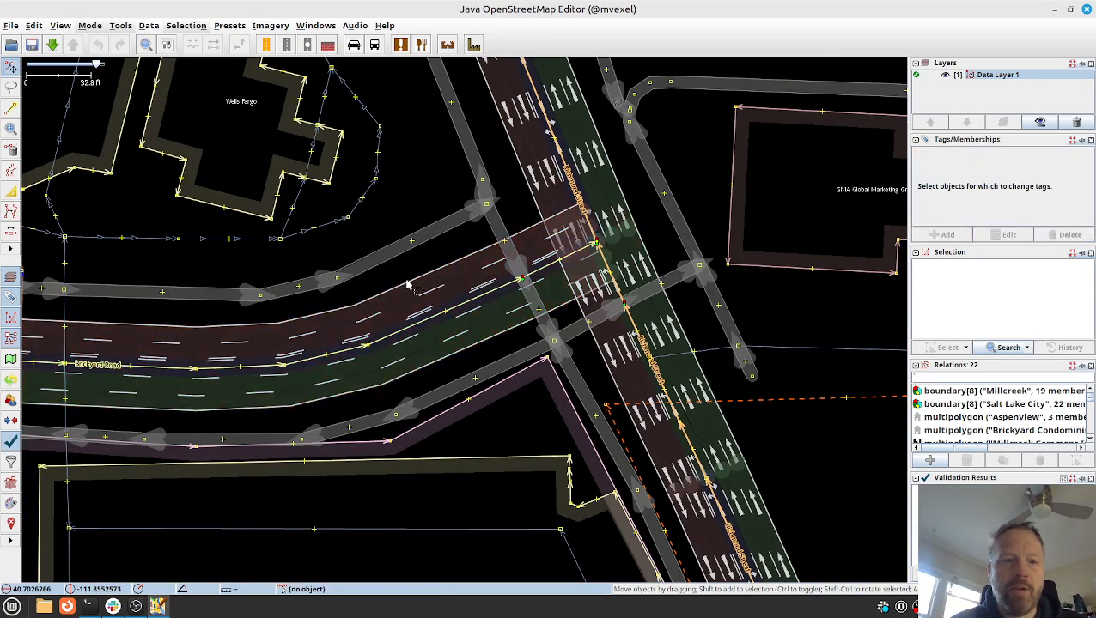
# Add Esri World Imagery as the background layer beneath the Brickyard Road and Richmond Street intersection
pyautogui.click(283, 29)
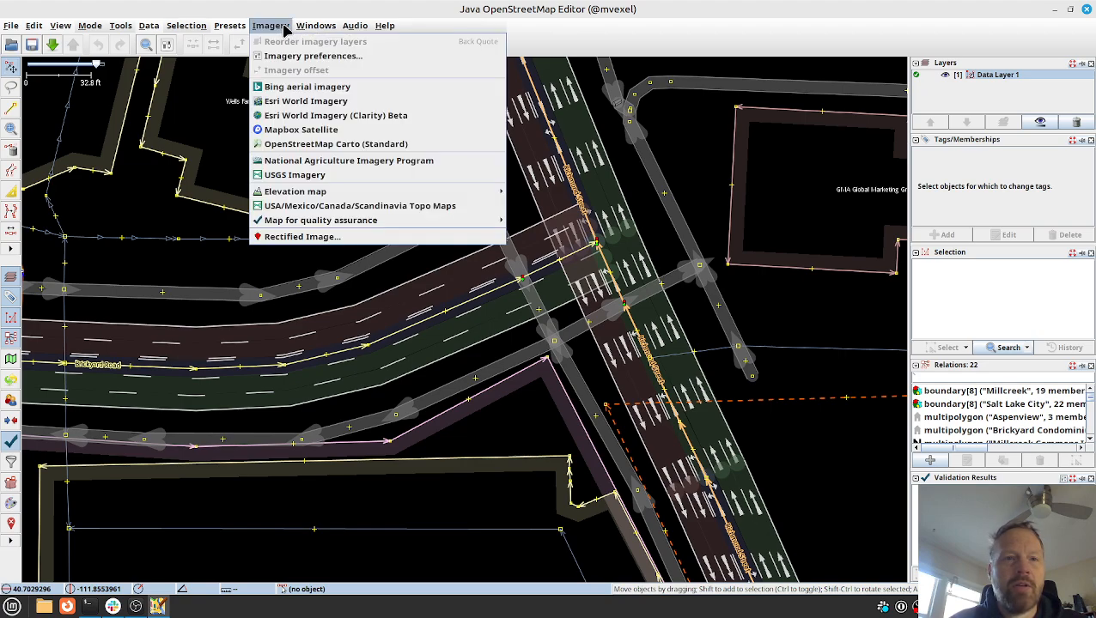
pyautogui.click(305, 101)
pyautogui.click(464, 319)
pyautogui.scroll(3, 463, 320)
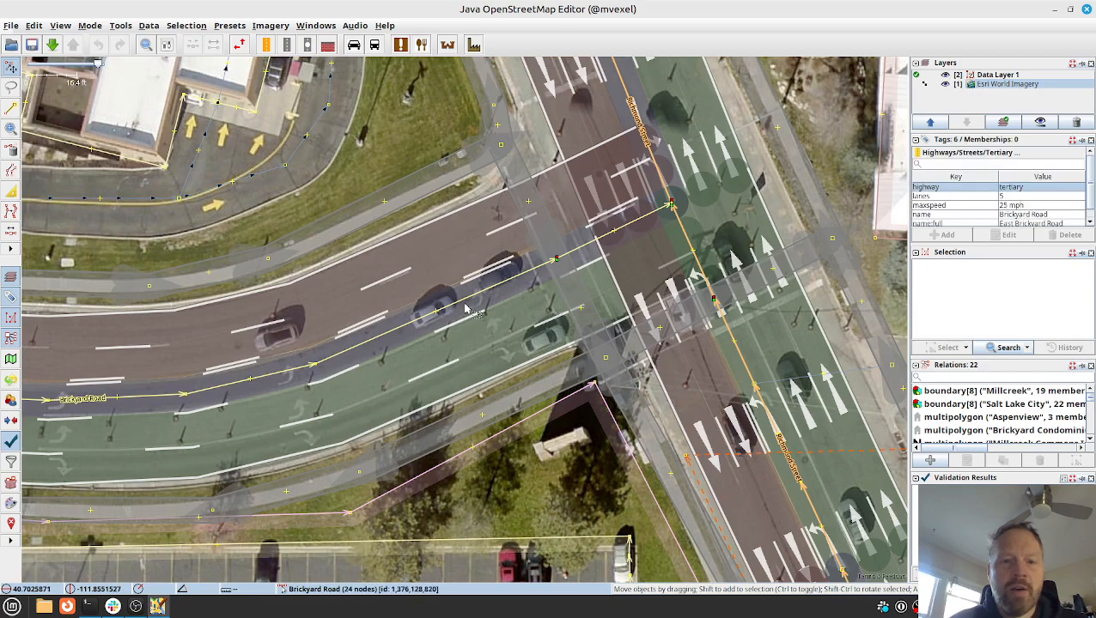
# Select the Brickyard Road way leading up to the Richmond Street intersection
pyautogui.click(487, 302)
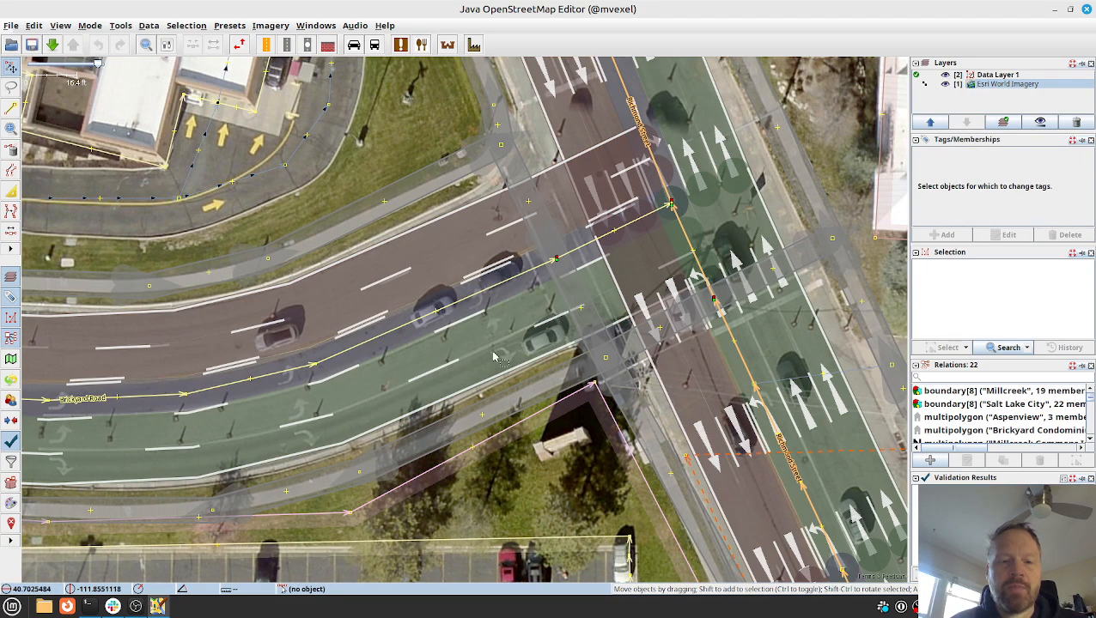
pyautogui.click(407, 345)
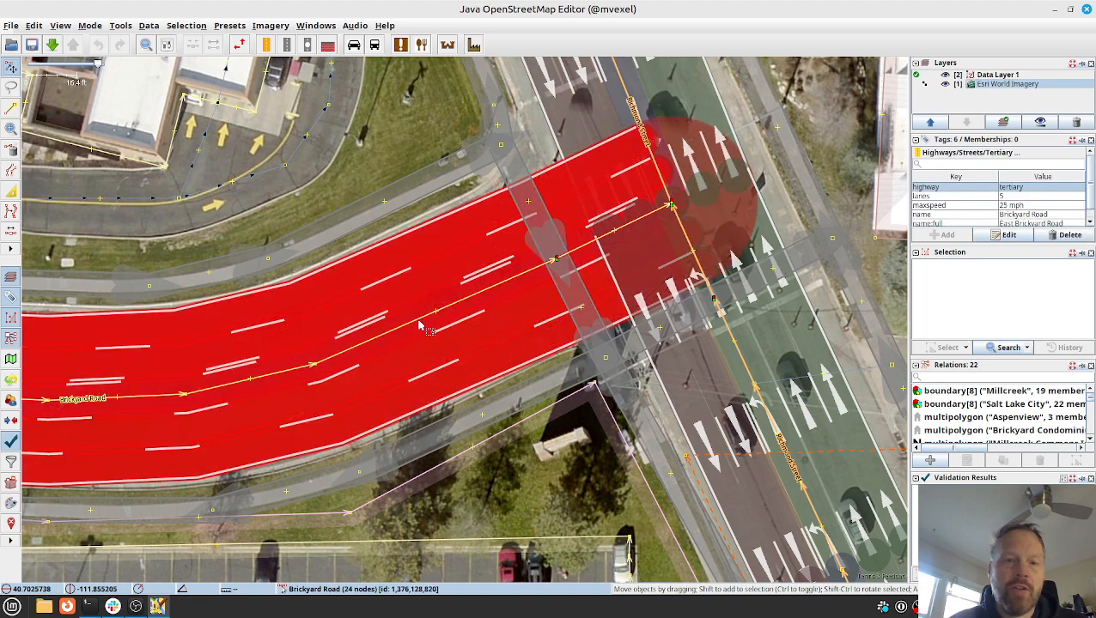
pyautogui.click(435, 332)
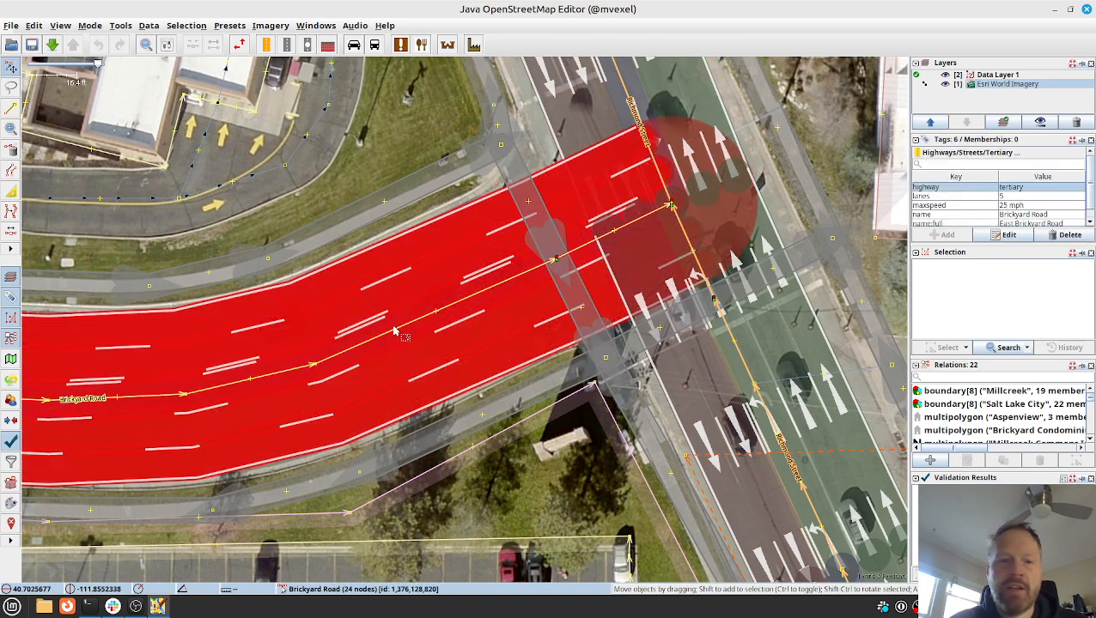
# Detach the Tags/Memberships panel, enlarge it to show all of Brickyard Road's tags, and move it clear of the road
pyautogui.click(1081, 139)
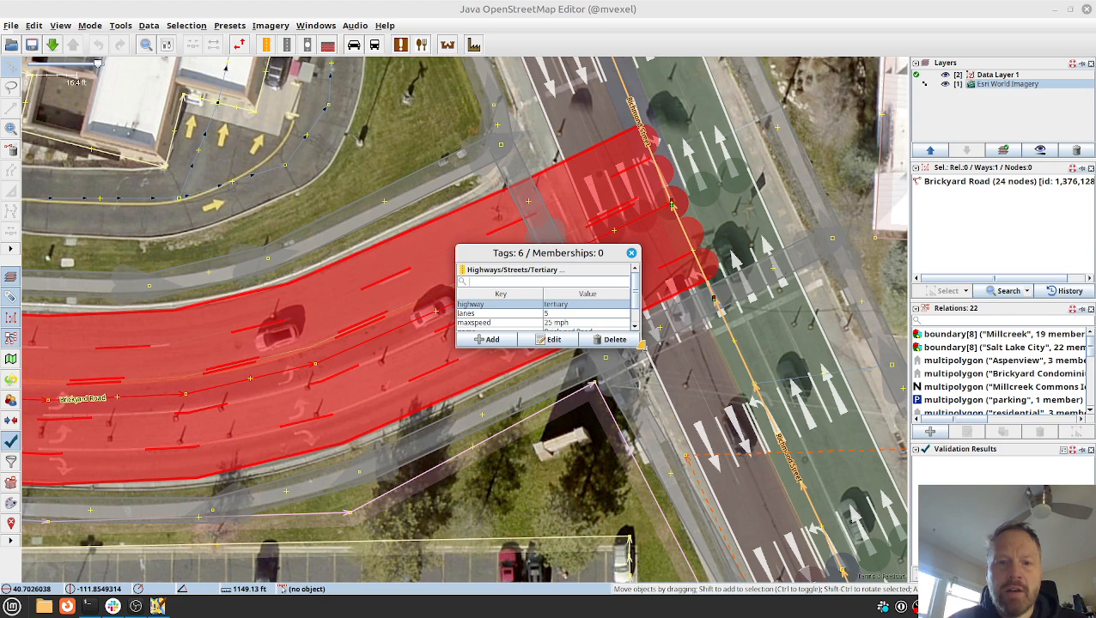
pyautogui.moveTo(640, 345); pyautogui.dragTo(675, 421)
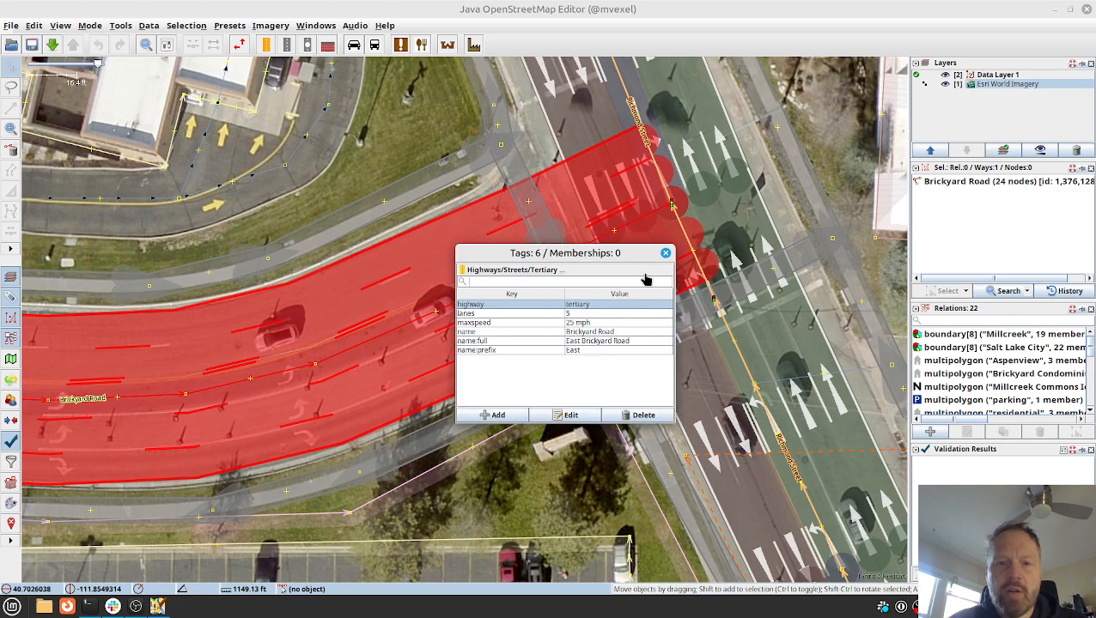
pyautogui.moveTo(619, 253); pyautogui.dragTo(774, 153)
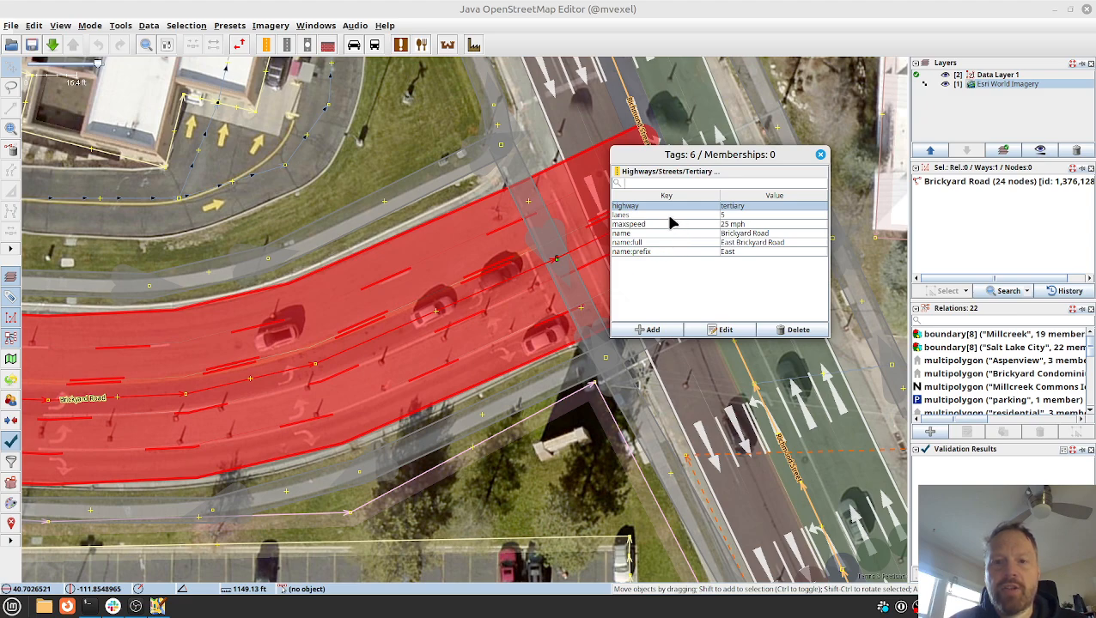
pyautogui.click(672, 217)
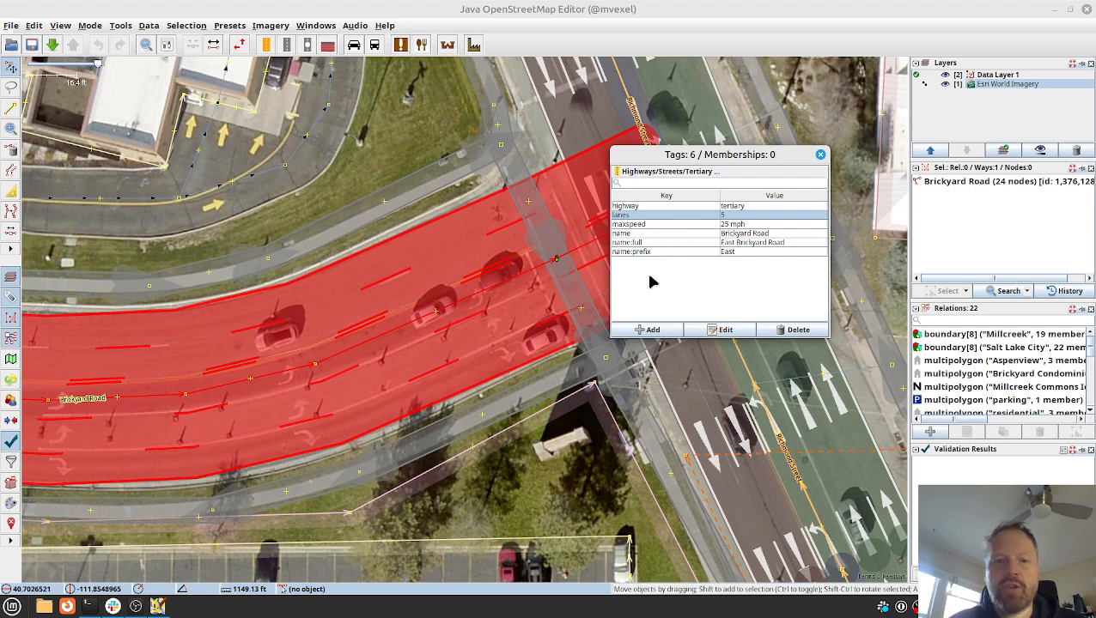
pyautogui.moveTo(709, 155); pyautogui.dragTo(791, 67)
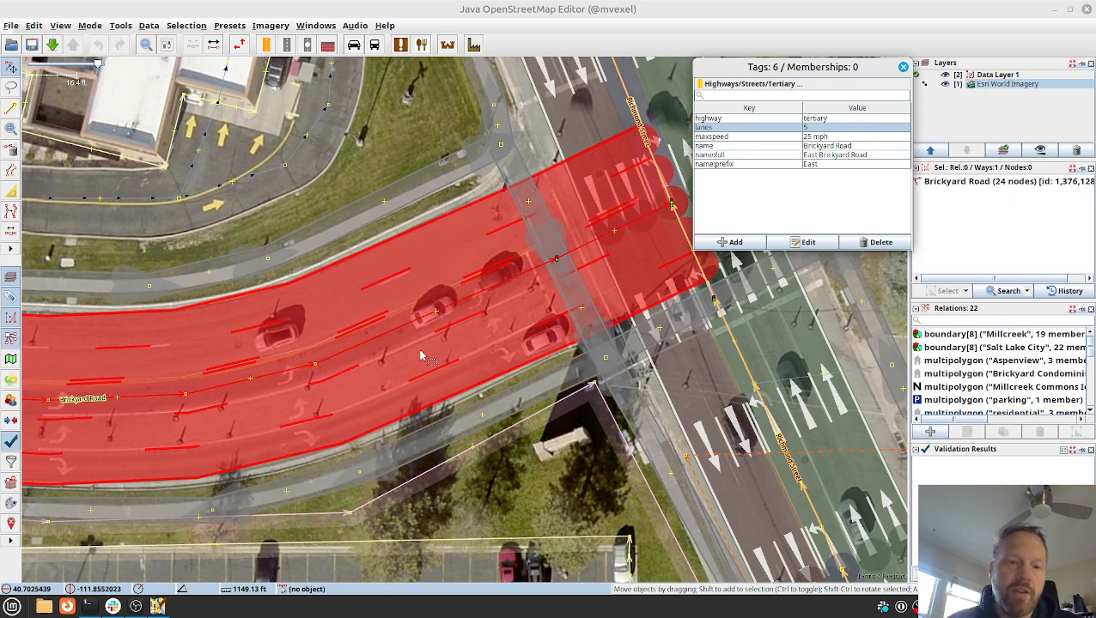
pyautogui.click(403, 219)
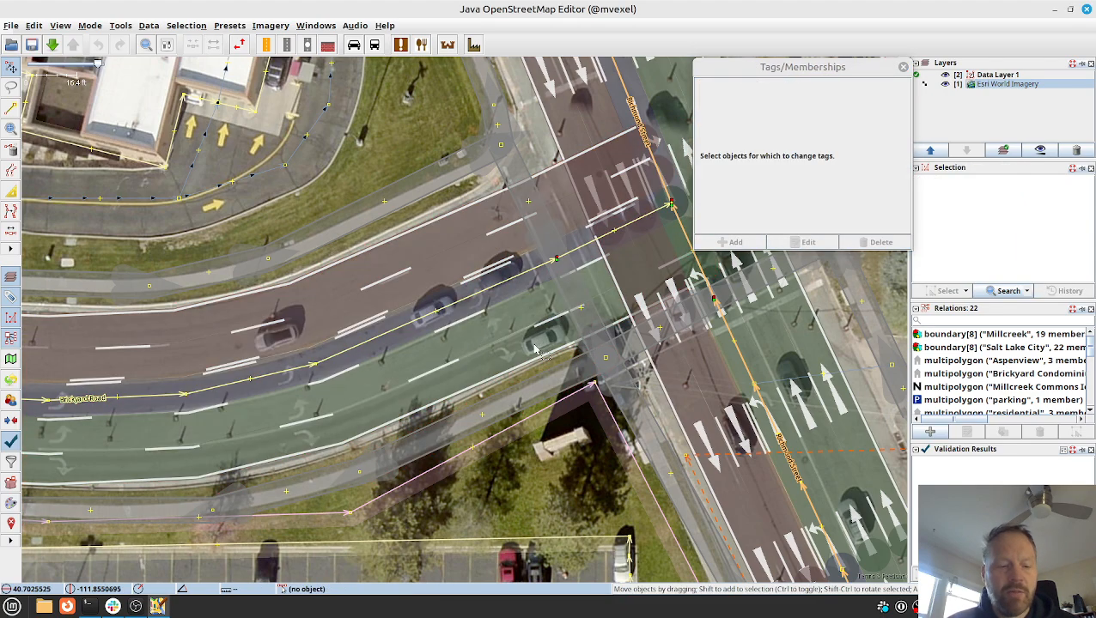
# Check the Draw Direction Arrows setting in the OSM Data preferences
pyautogui.click(150, 30)
pyautogui.click(150, 30)
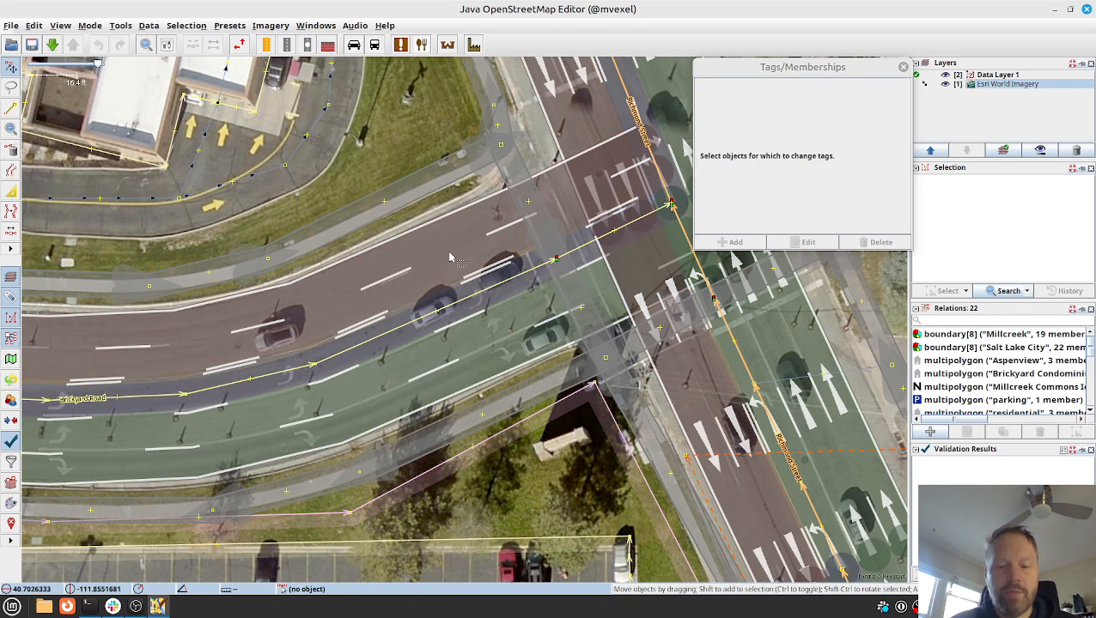
pyautogui.press('F12')
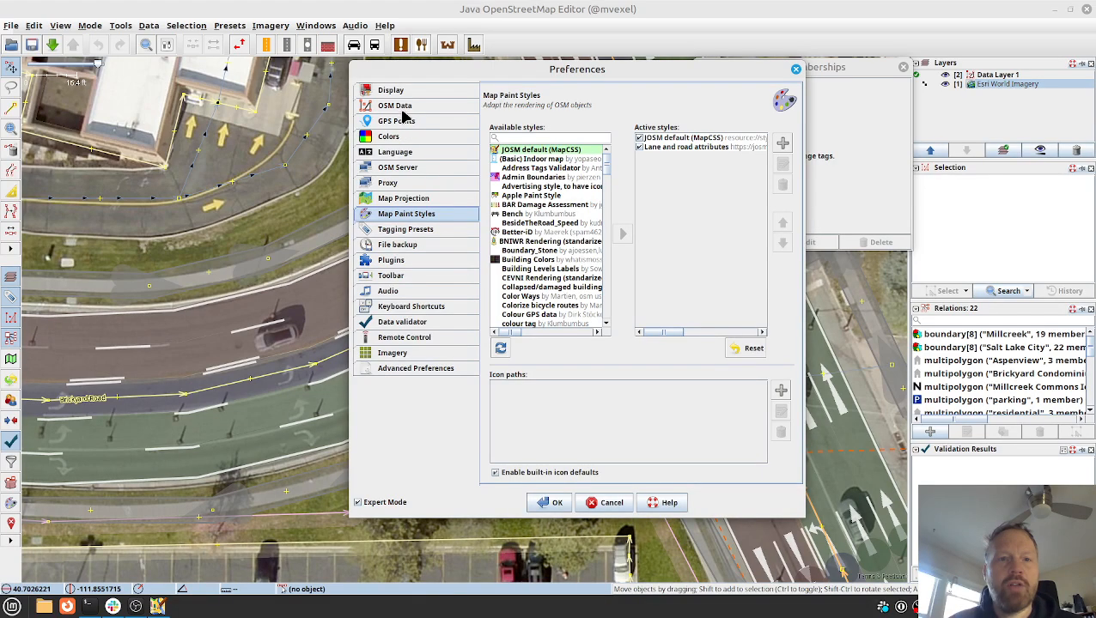
pyautogui.click(402, 106)
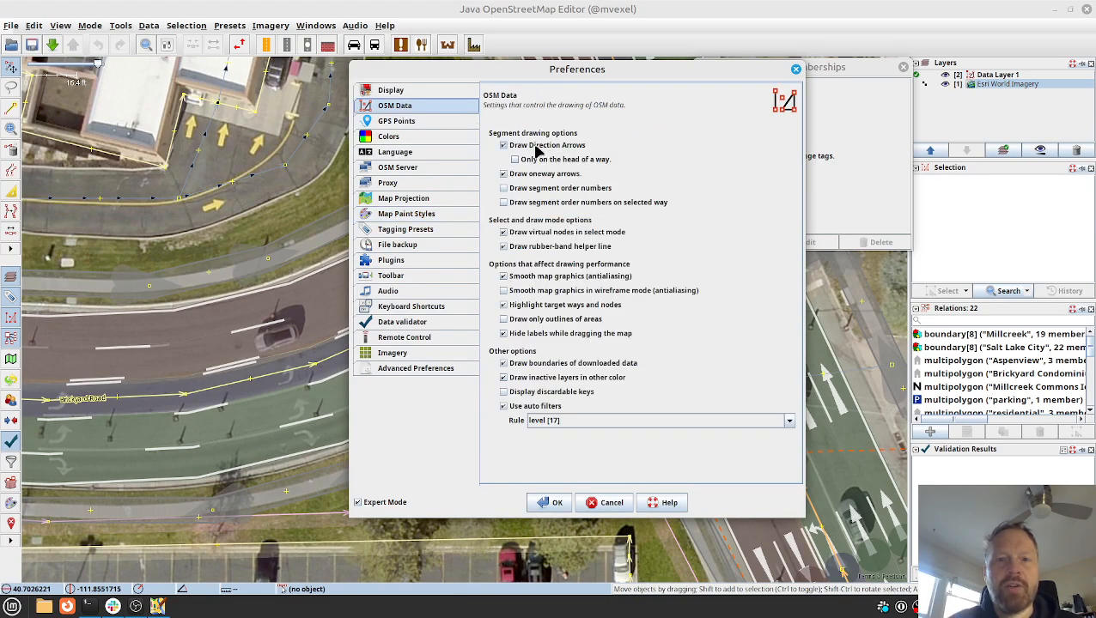
pyautogui.click(554, 504)
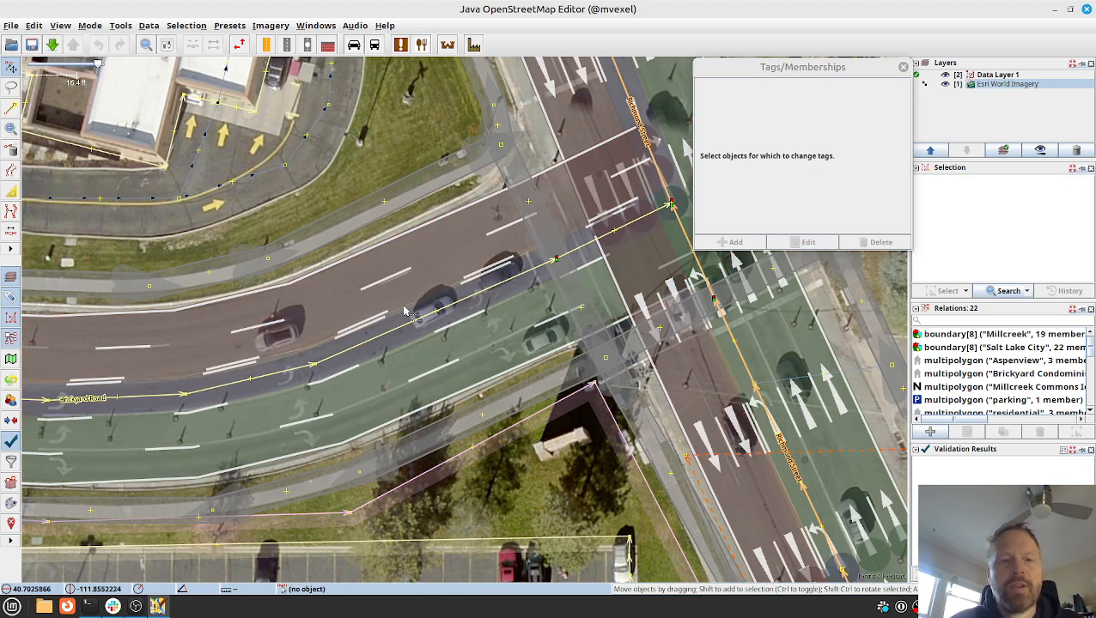
# Hide the data layer to examine the painted turn arrows on Brickyard Road before the Richmond Street intersection, and show the layer again
pyautogui.click(154, 29)
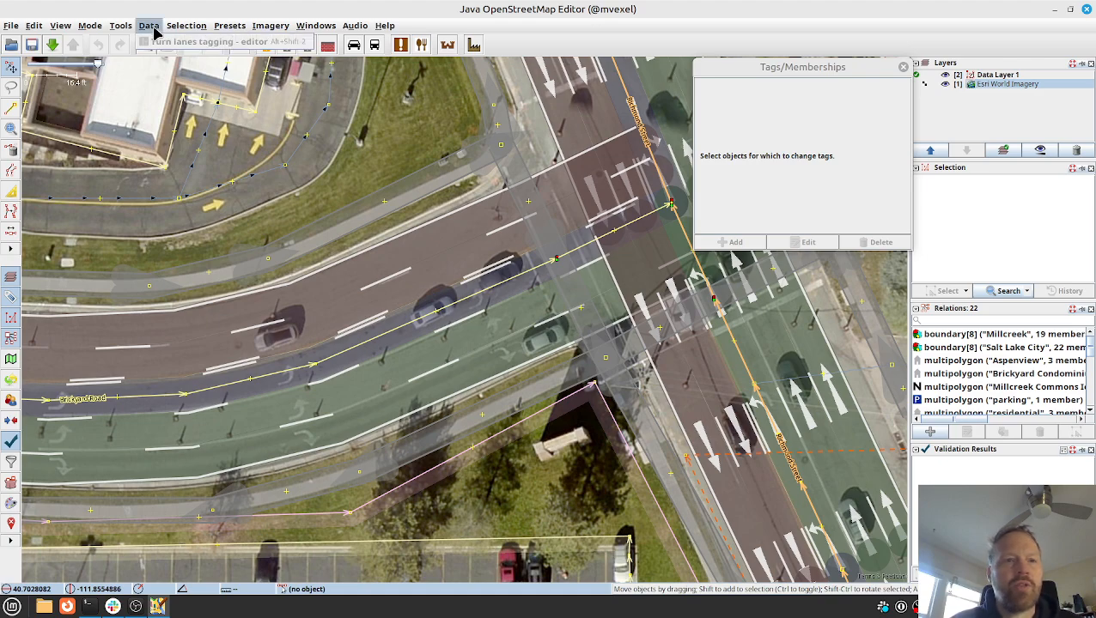
pyautogui.click(154, 30)
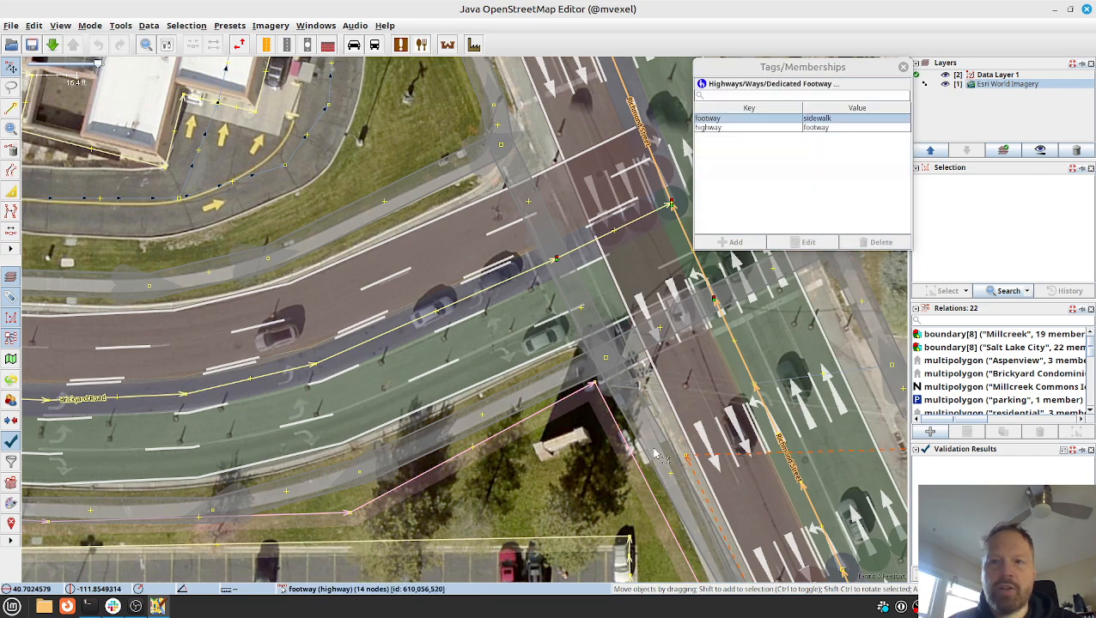
pyautogui.hotkey('shift', 's')
pyautogui.press('2')
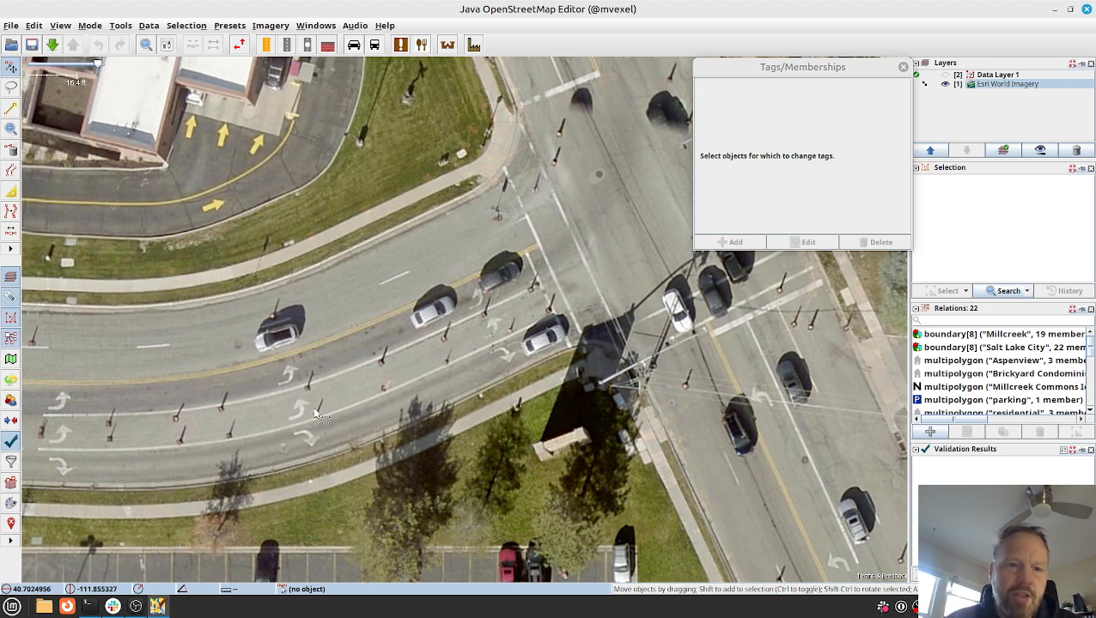
pyautogui.moveTo(220, 420); pyautogui.dragTo(375, 408)
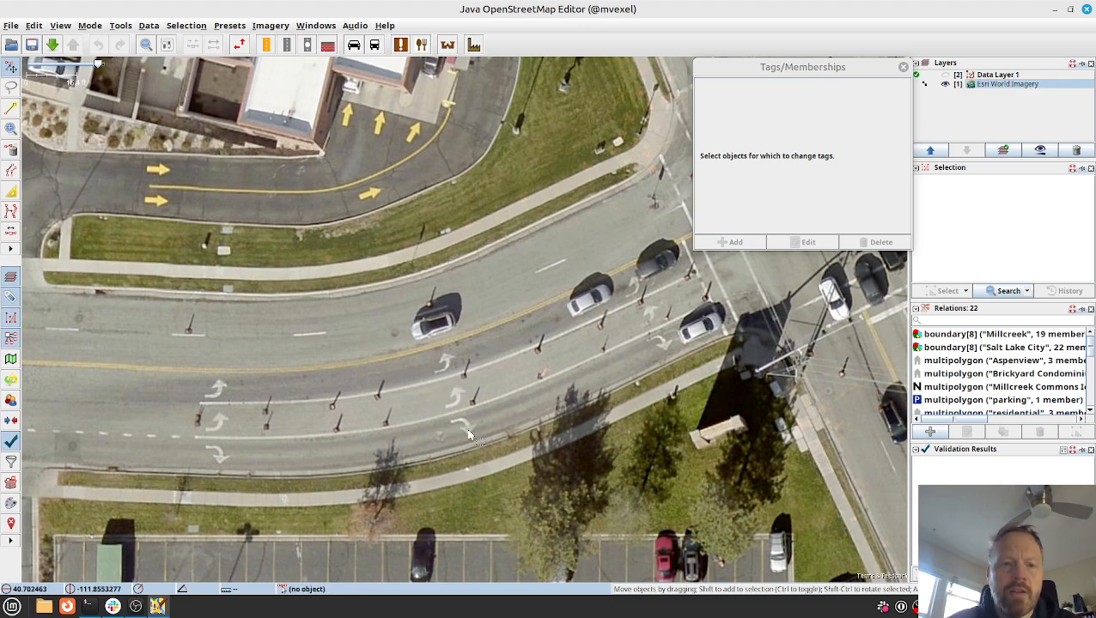
pyautogui.hotkey('alt', '2')
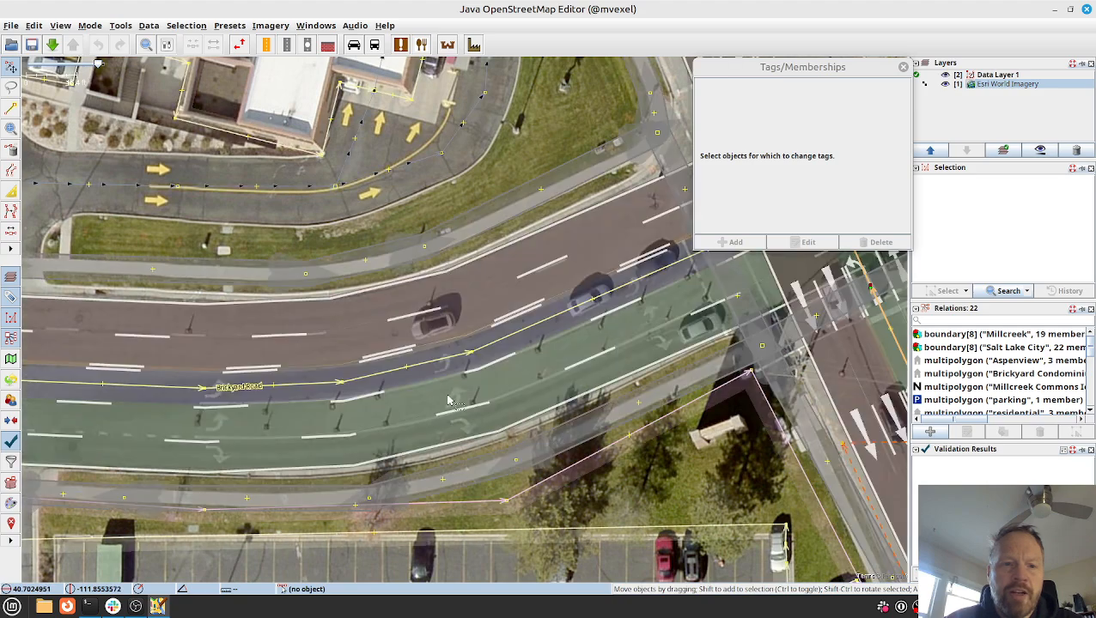
# Split Brickyard Road at the node where the turn arrows begin, keeping the history on the 20-node segment and remembering that choice
pyautogui.click(243, 386)
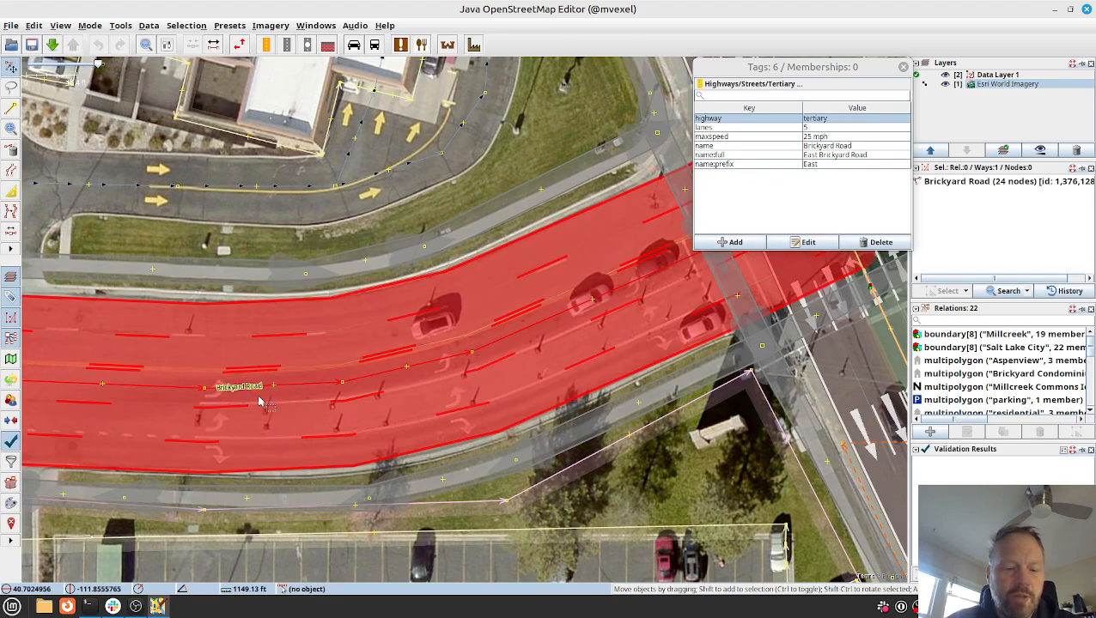
pyautogui.hotkey('alt', '2')
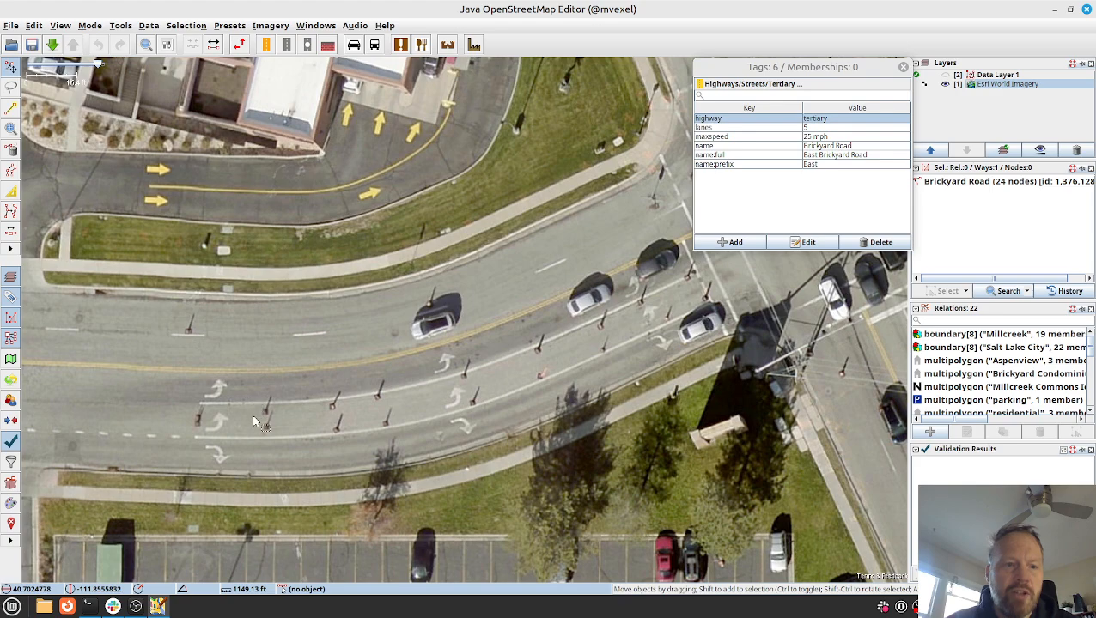
pyautogui.hotkey('alt', '2')
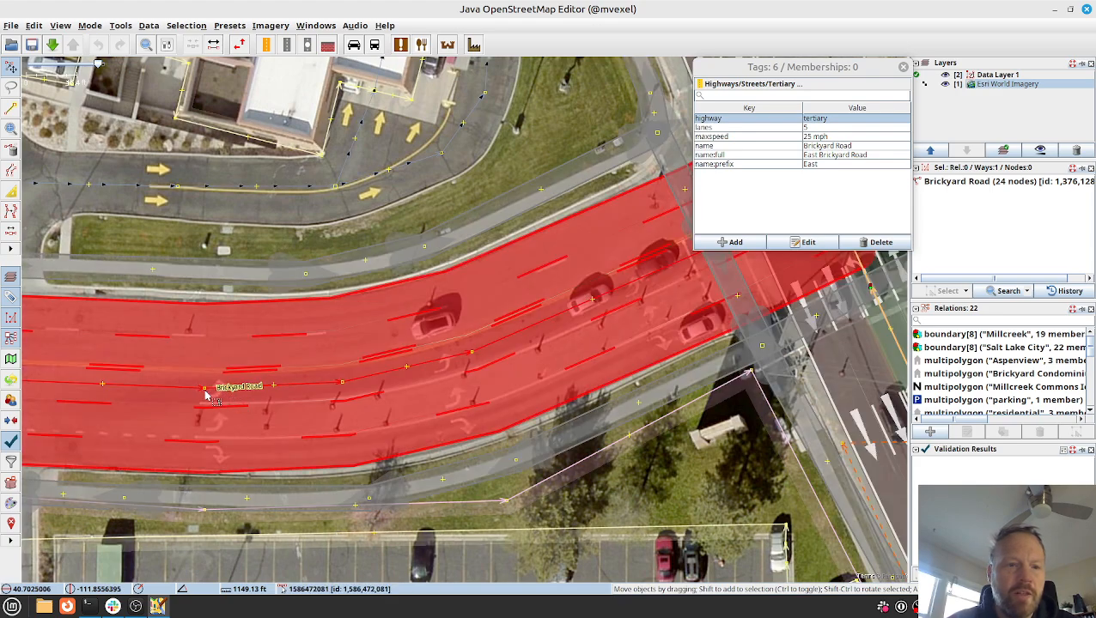
pyautogui.click(204, 391)
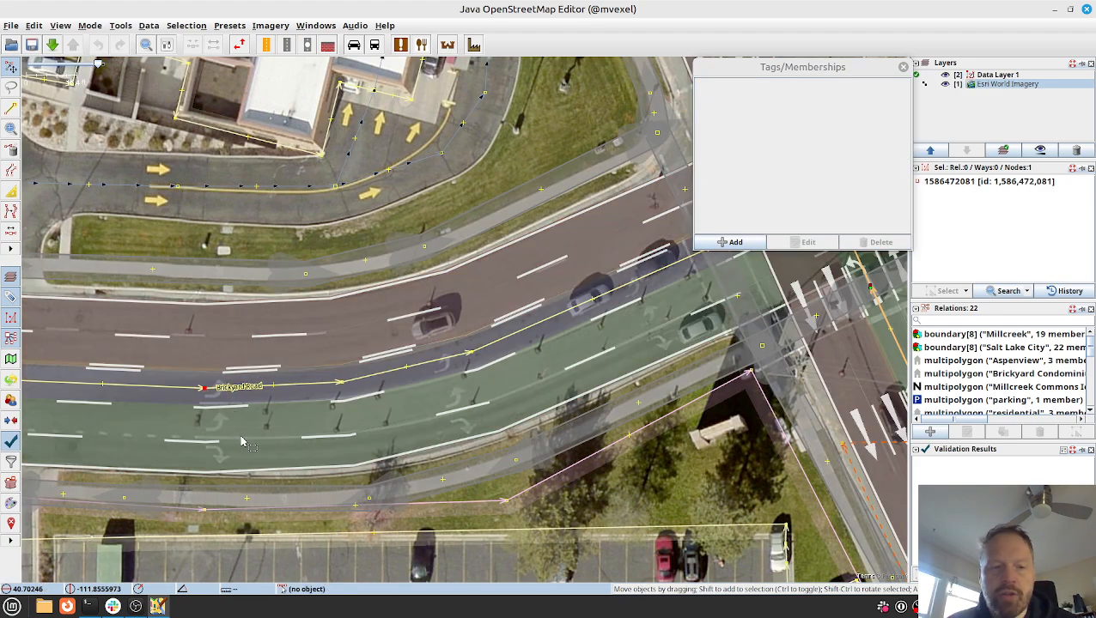
pyautogui.press('p')
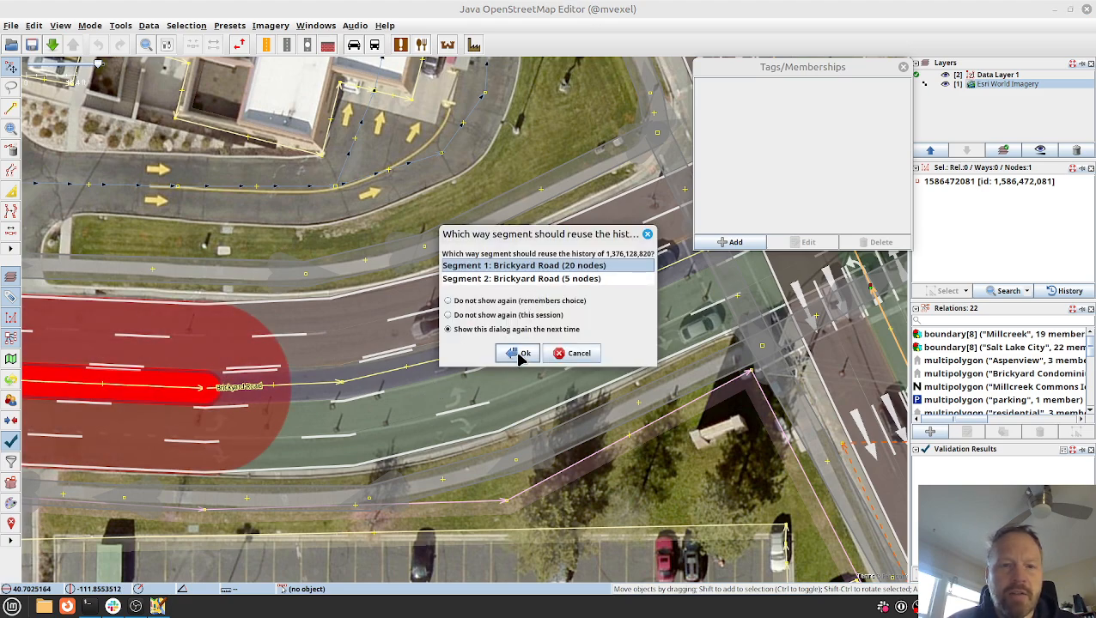
pyautogui.click(503, 302)
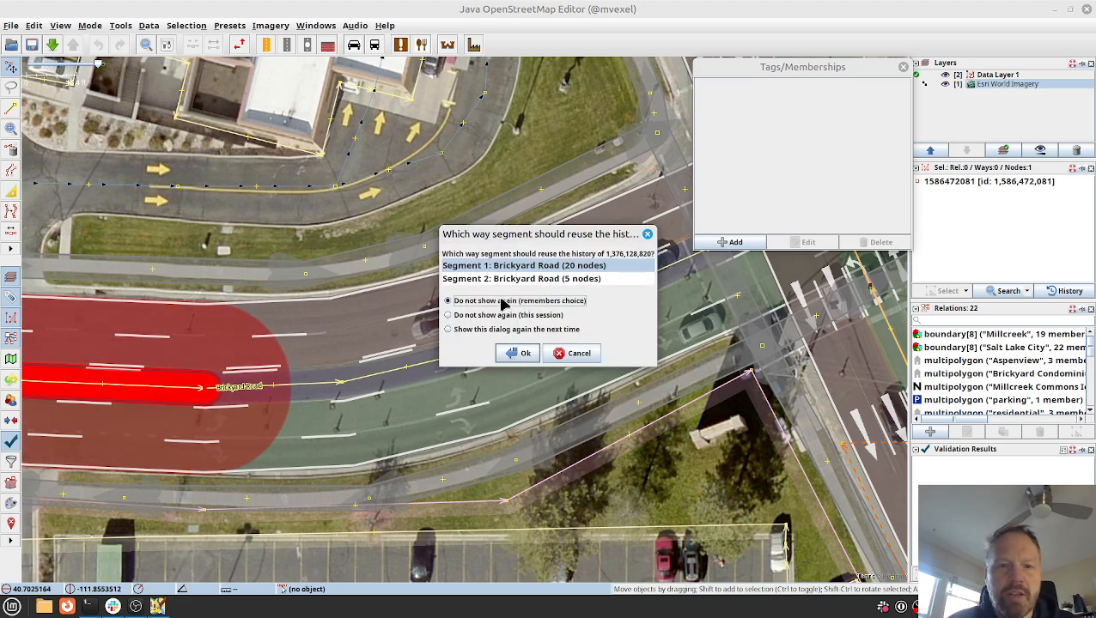
pyautogui.click(518, 354)
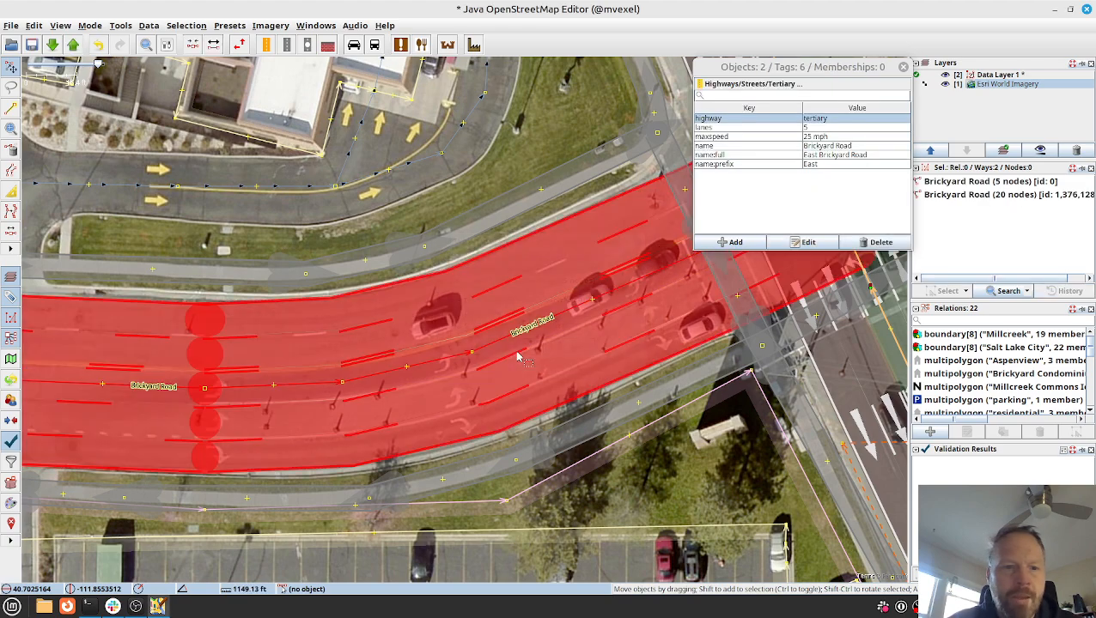
# Check the split by selecting the 20-node Brickyard Road segment and the 5-node segment nearest Richmond Street in turn
pyautogui.click(427, 367)
pyautogui.click(117, 386)
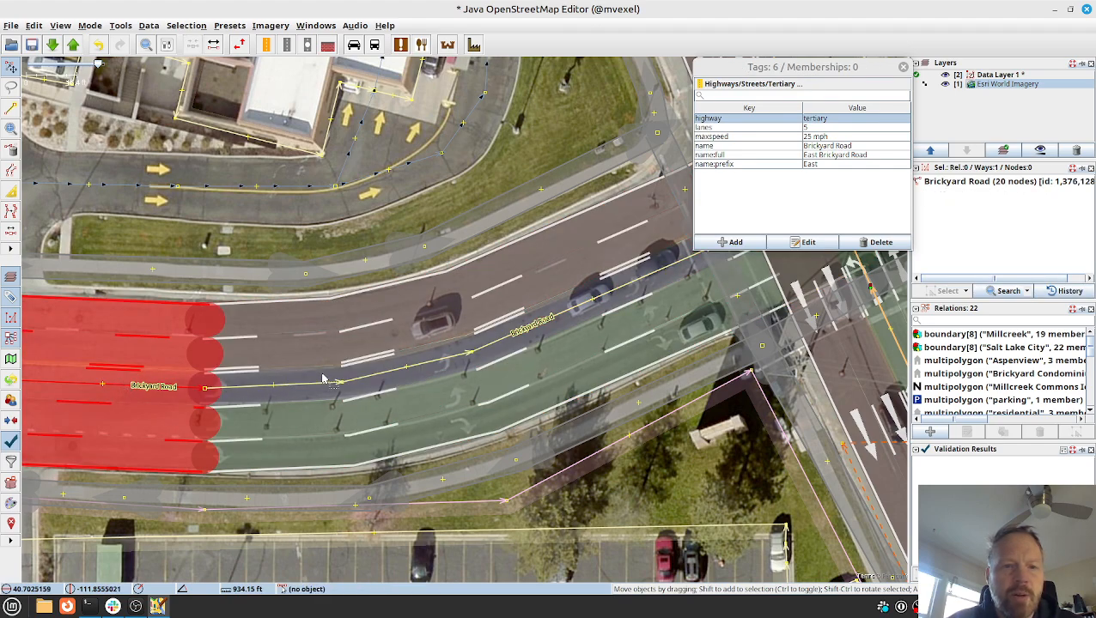
pyautogui.click(365, 379)
pyautogui.click(366, 379)
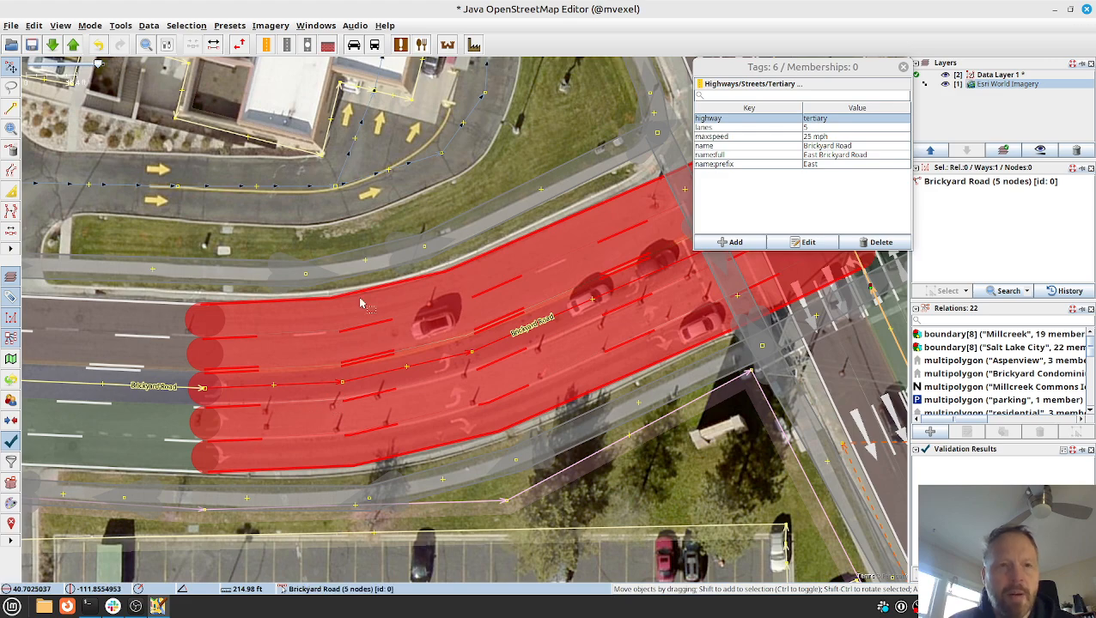
pyautogui.click(172, 29)
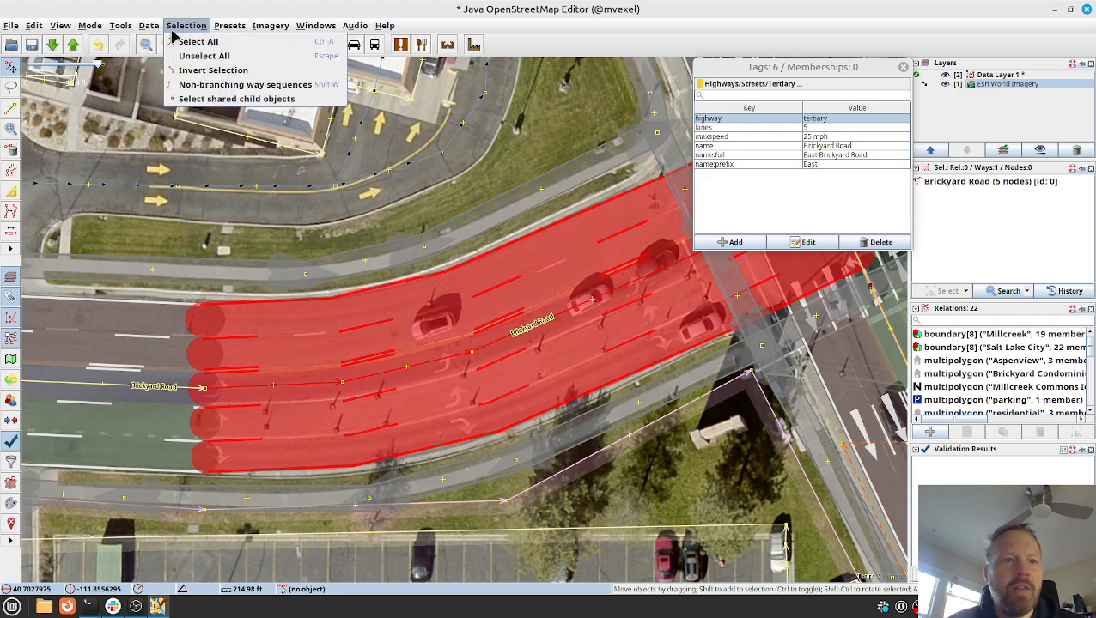
pyautogui.moveTo(152, 19)
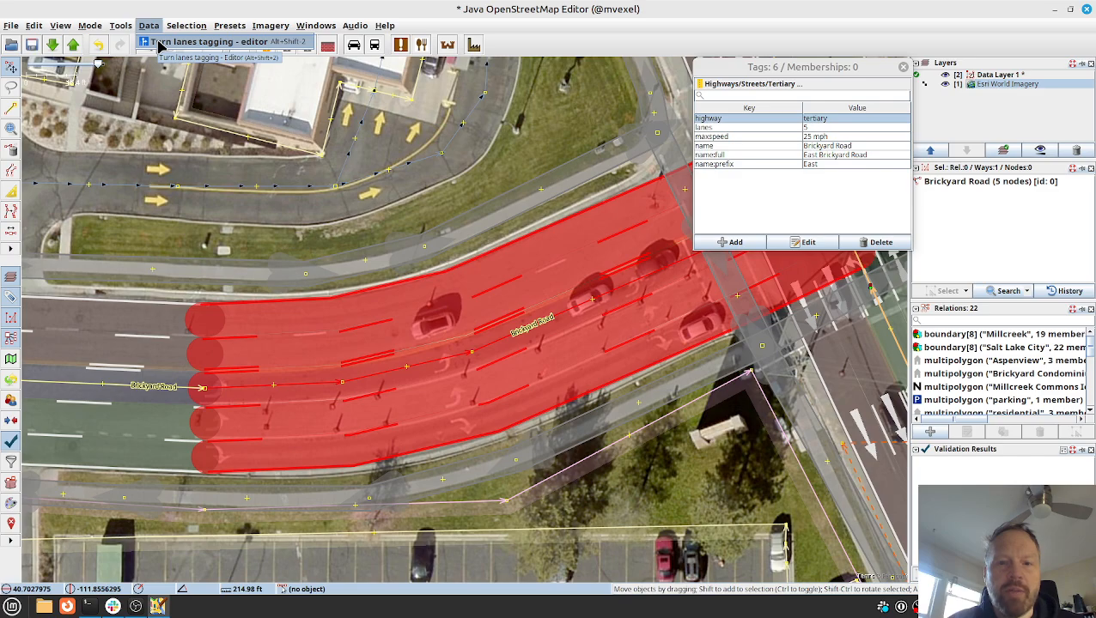
pyautogui.click(158, 40)
pyautogui.rightClick(159, 40)
pyautogui.click(163, 41)
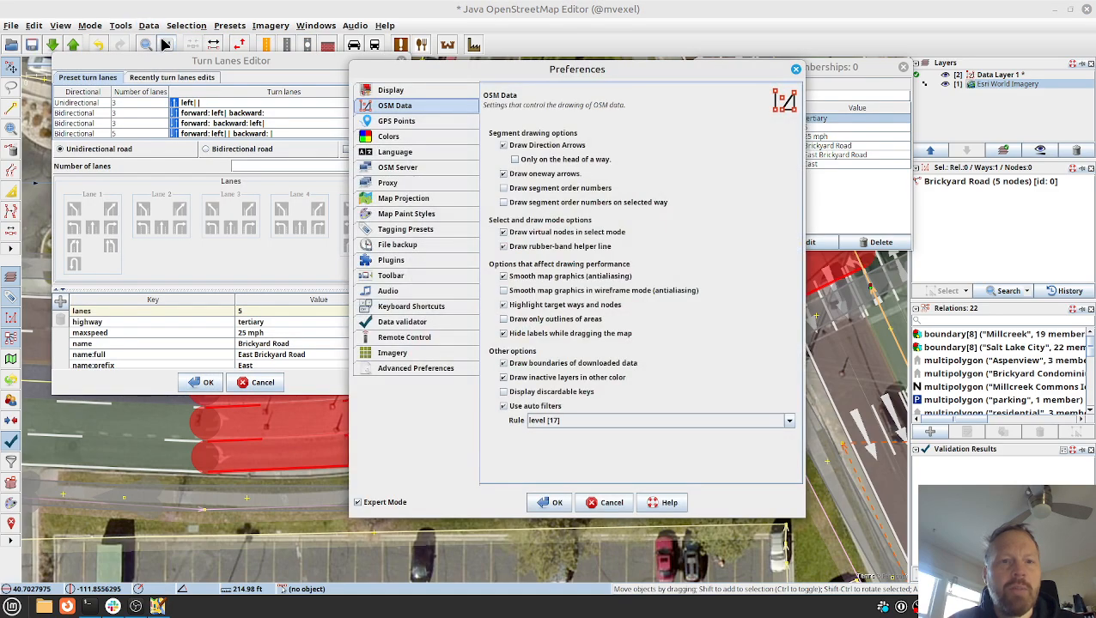
pyautogui.click(604, 503)
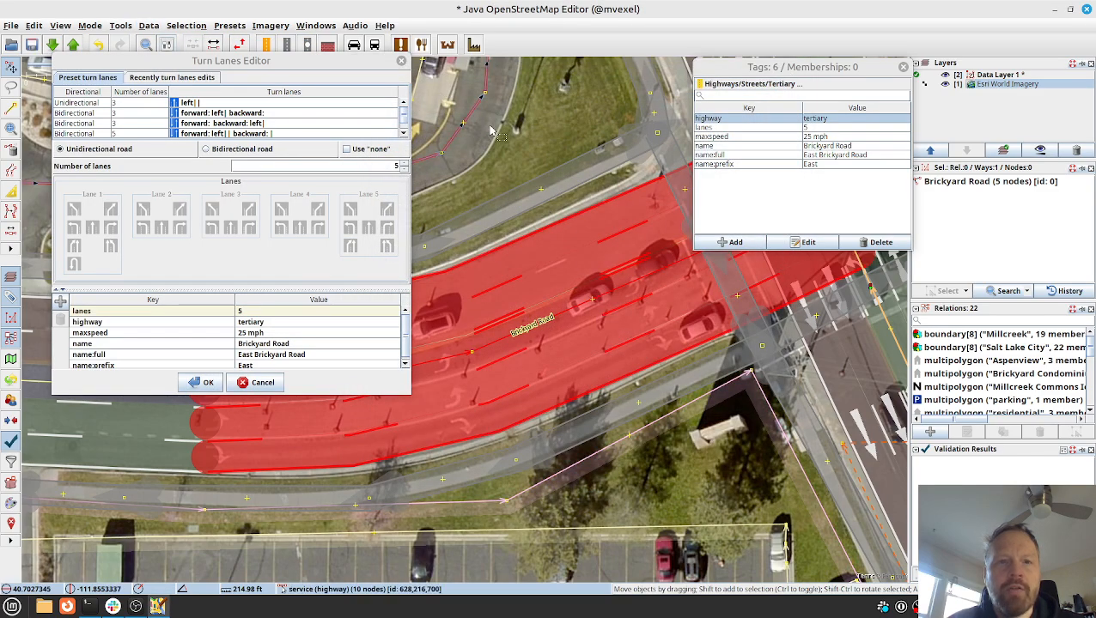
pyautogui.click(485, 126)
pyautogui.click(401, 60)
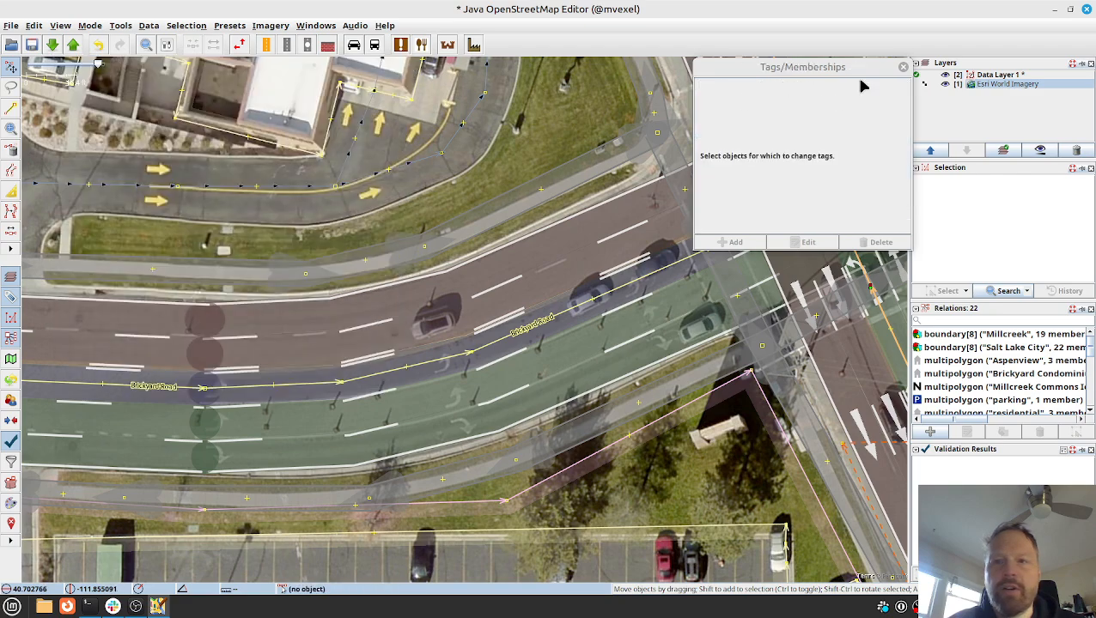
# Dock the floating Tags/Memberships panel and select the 5-node Brickyard Road segment at the Richmond Street intersection
pyautogui.click(903, 67)
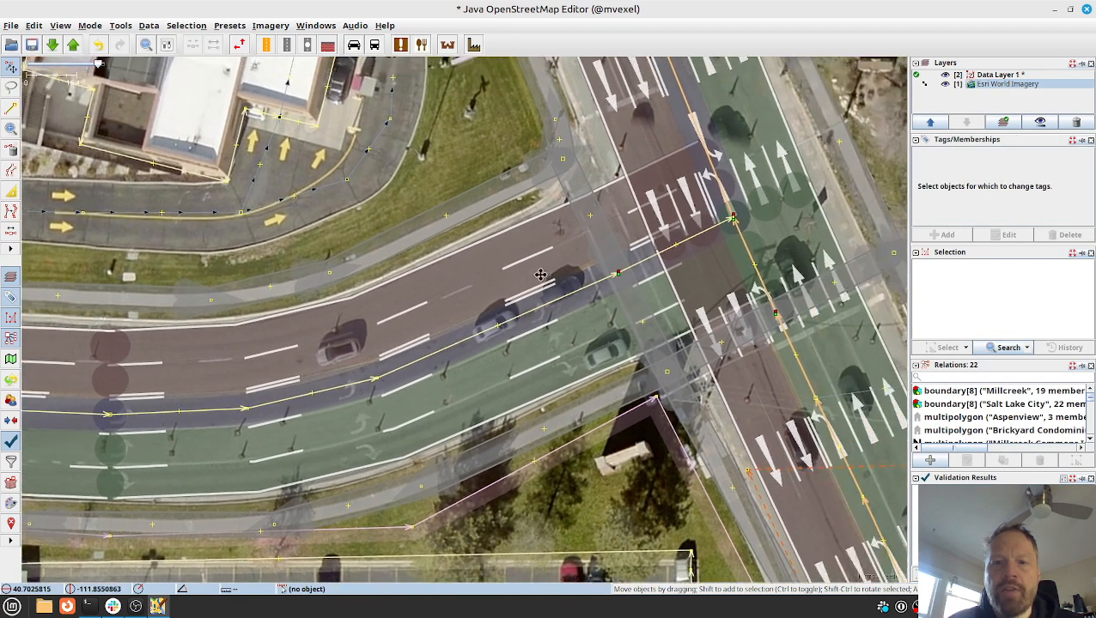
pyautogui.click(525, 309)
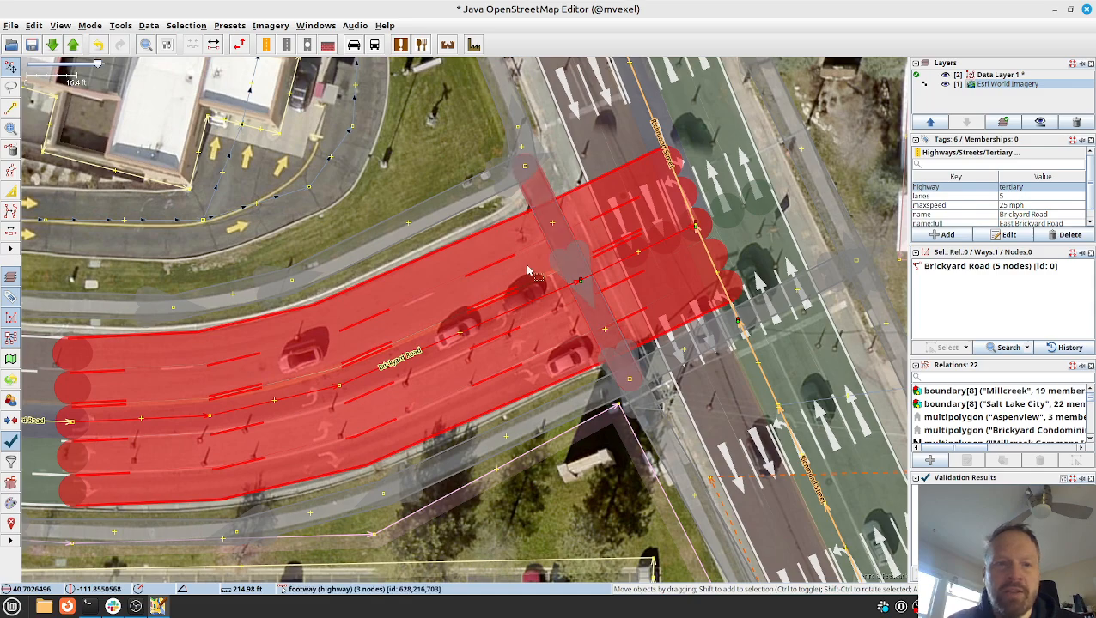
pyautogui.moveTo(402, 307); pyautogui.dragTo(616, 237)
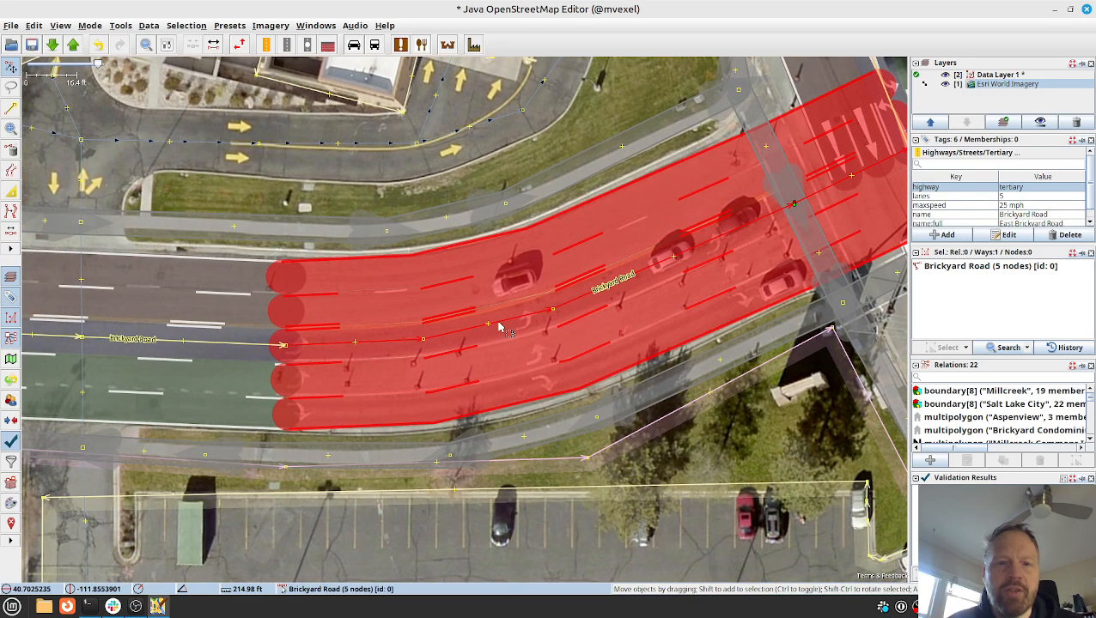
pyautogui.moveTo(553, 277)
pyautogui.mouseDown()
pyautogui.moveTo(296, 360)
pyautogui.moveTo(562, 295)
pyautogui.mouseUp()
pyautogui.moveTo(727, 285); pyautogui.dragTo(692, 296)
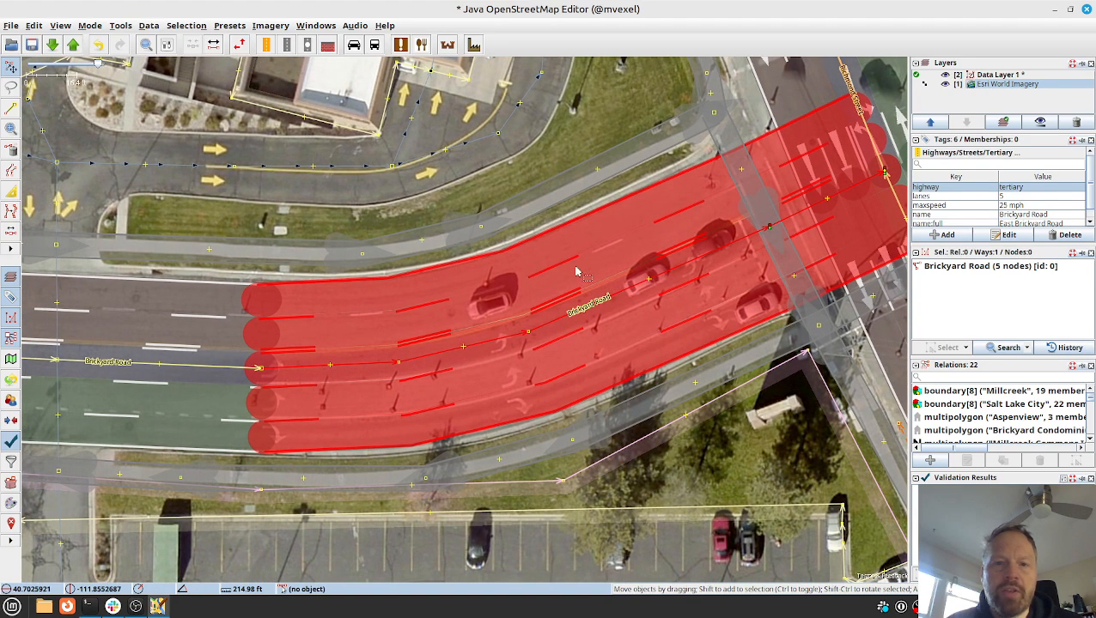
pyautogui.moveTo(498, 286); pyautogui.dragTo(431, 298)
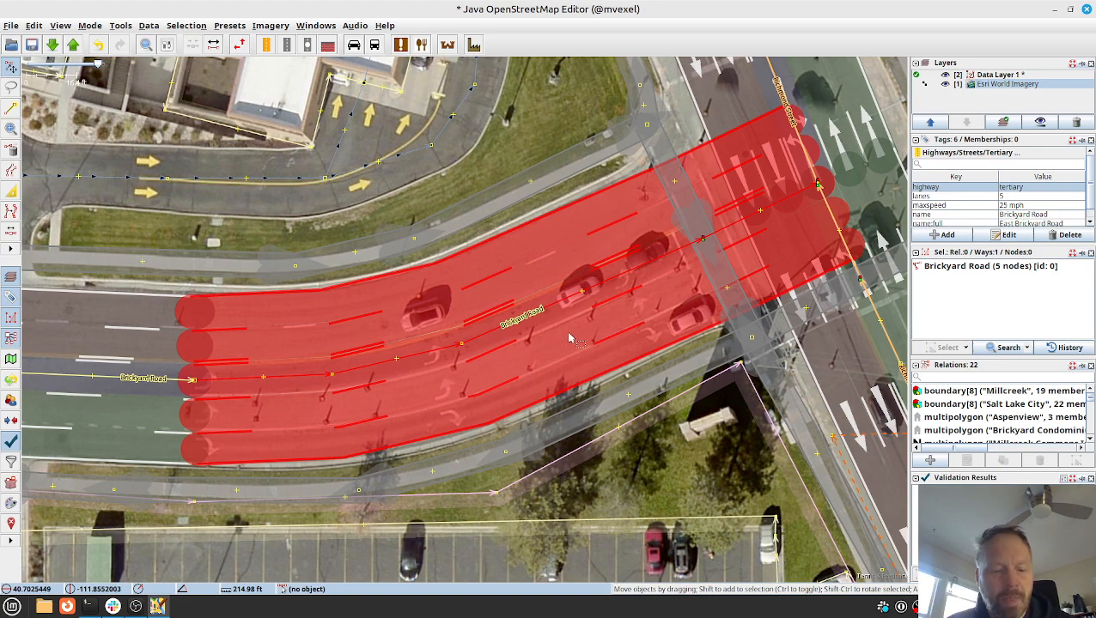
# Open the Turn Lanes Editor for the selected segment and configure a bidirectional road with 3 forward and 2 backward lanes
pyautogui.click(158, 27)
pyautogui.click(163, 46)
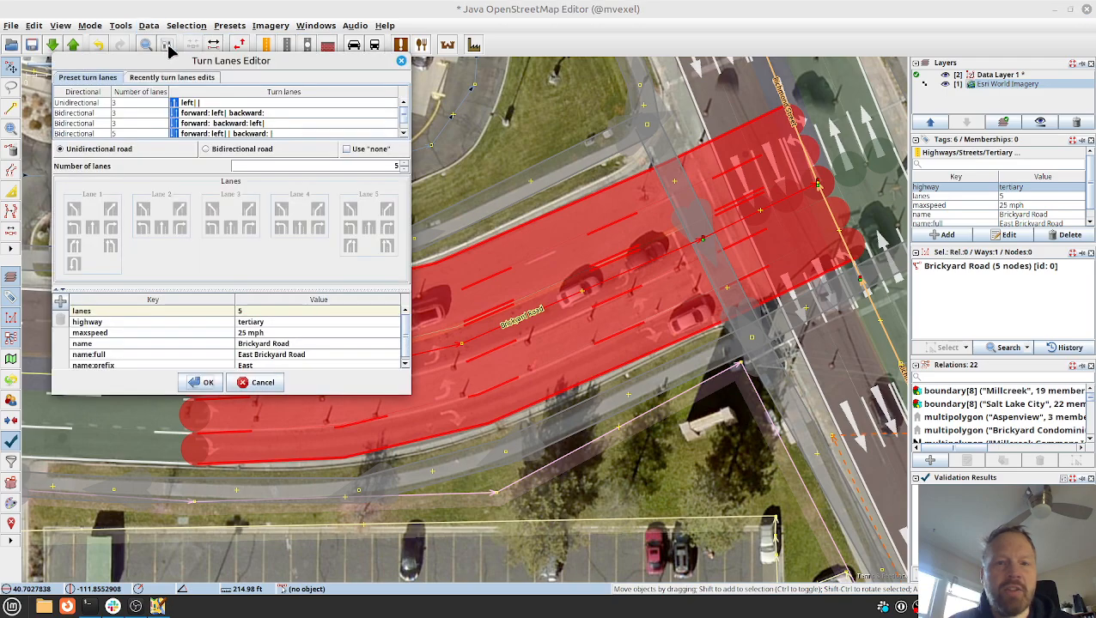
pyautogui.moveTo(302, 63); pyautogui.dragTo(860, 73)
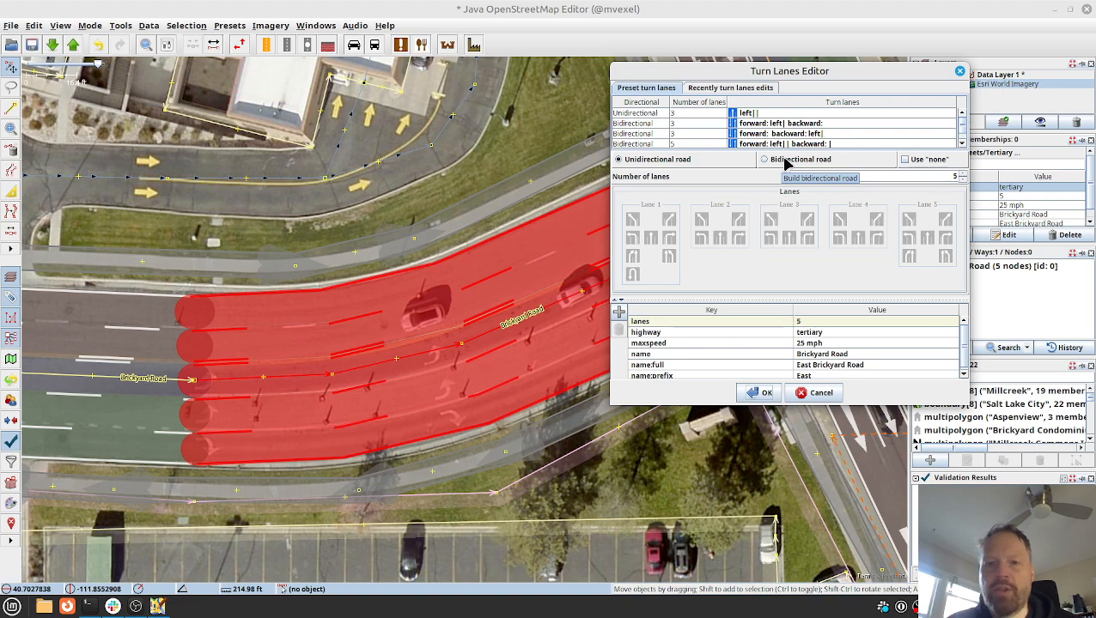
pyautogui.click(791, 163)
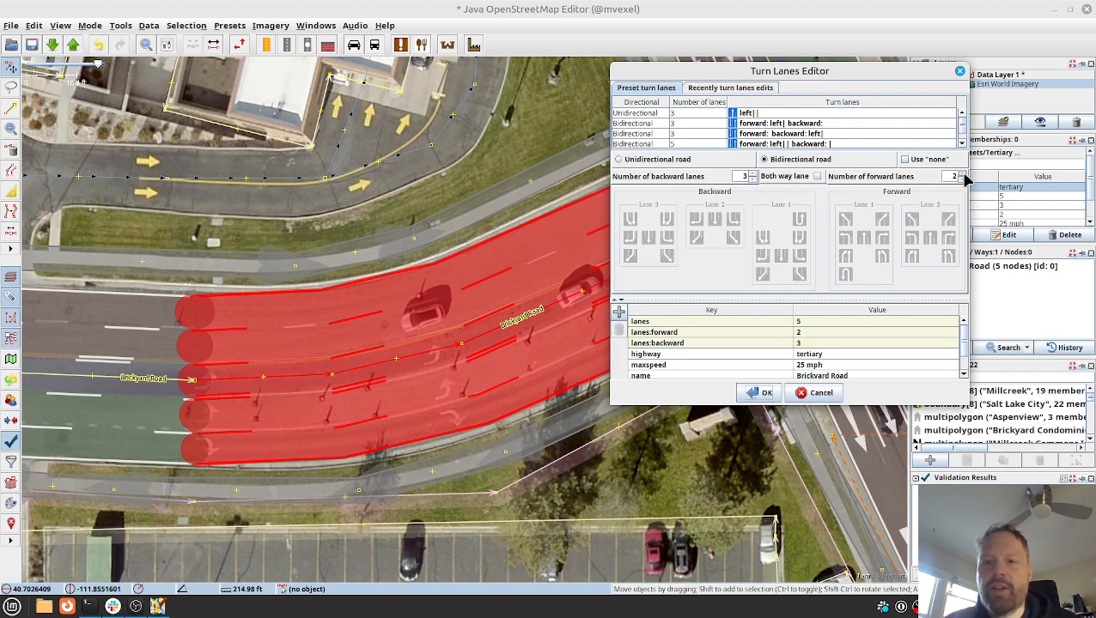
pyautogui.click(963, 173)
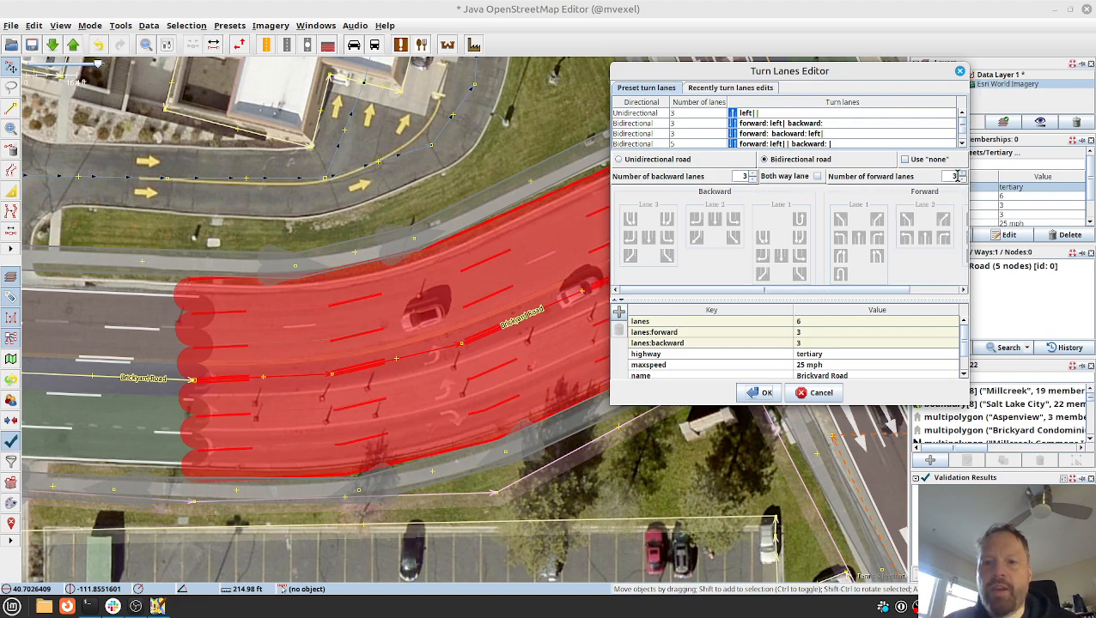
pyautogui.click(752, 181)
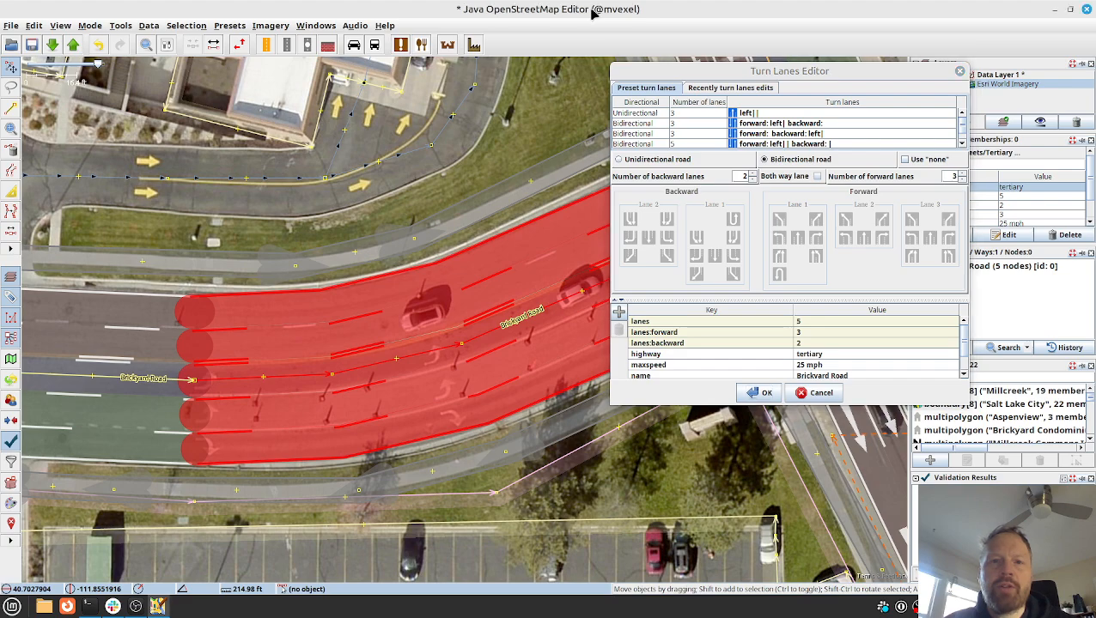
# Move the Turn Lanes Editor clear of the road and hide the data layer briefly to examine the lane arrows in the imagery
pyautogui.moveTo(733, 72); pyautogui.dragTo(840, 127)
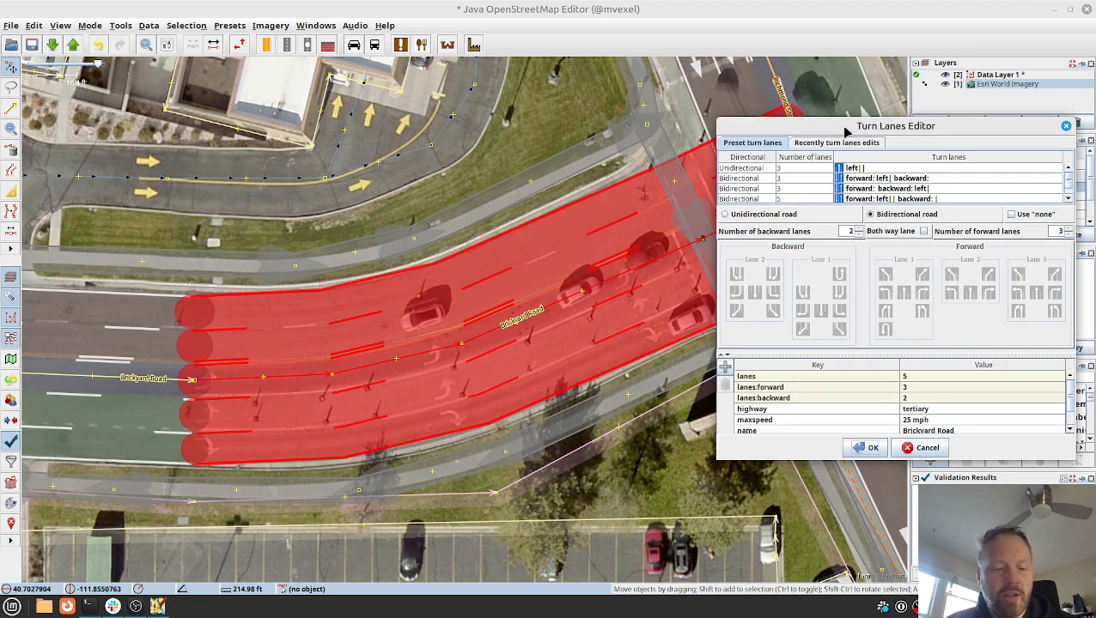
pyautogui.click(507, 221)
pyautogui.hotkey('alt', '2')
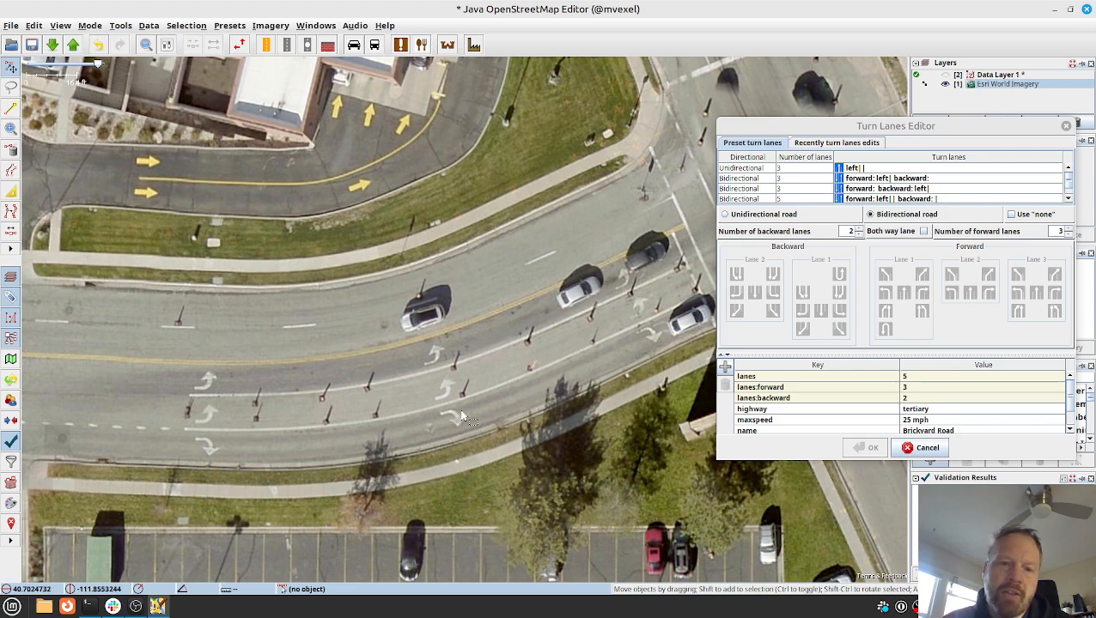
pyautogui.hotkey('alt', '2')
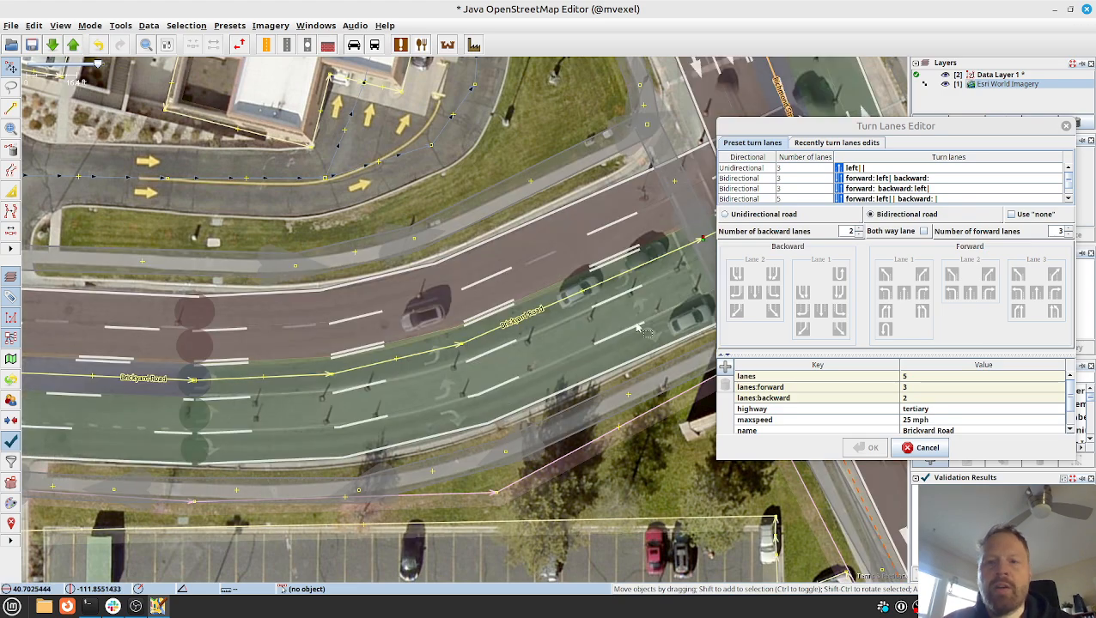
# Assign the three forward lanes of the 5-node Brickyard Road segment the turns left, right and right, then deselect the segment
pyautogui.click(1055, 298)
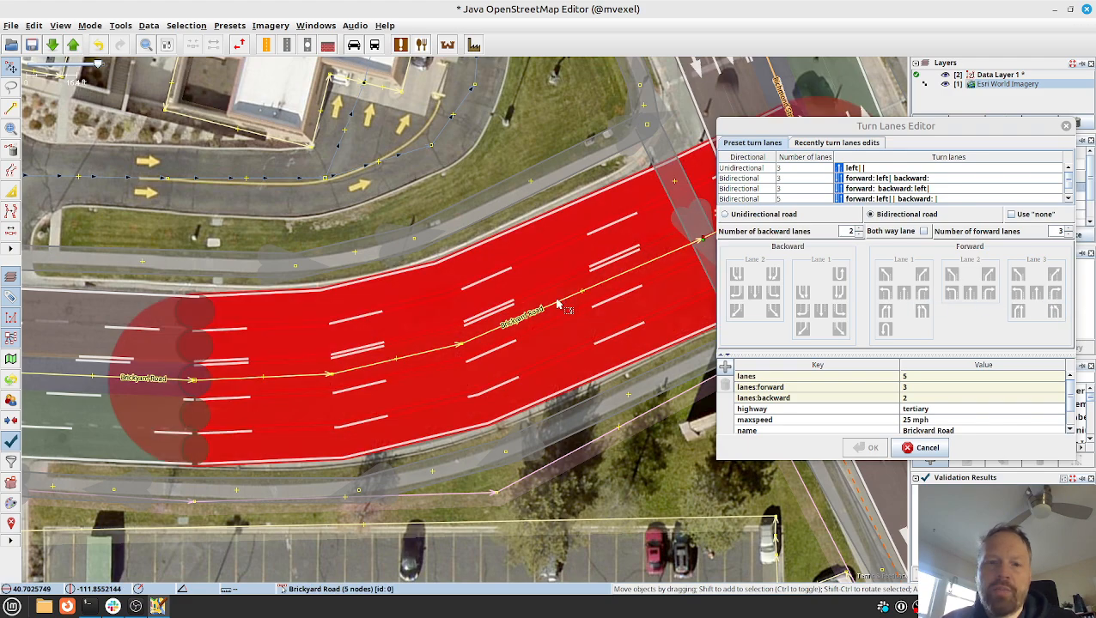
pyautogui.click(1054, 294)
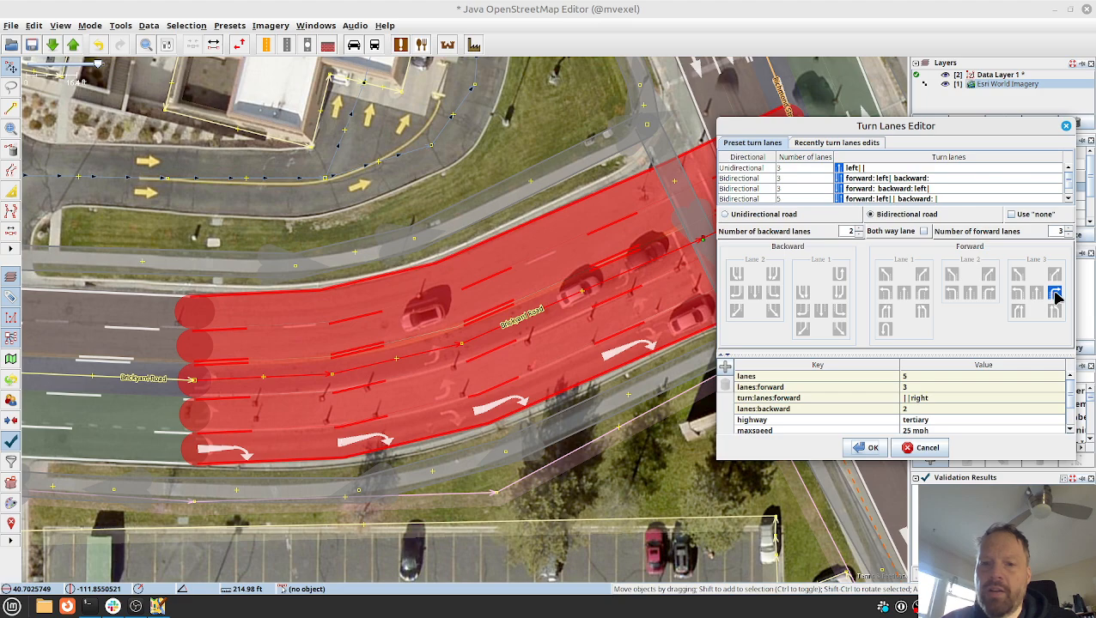
pyautogui.click(989, 295)
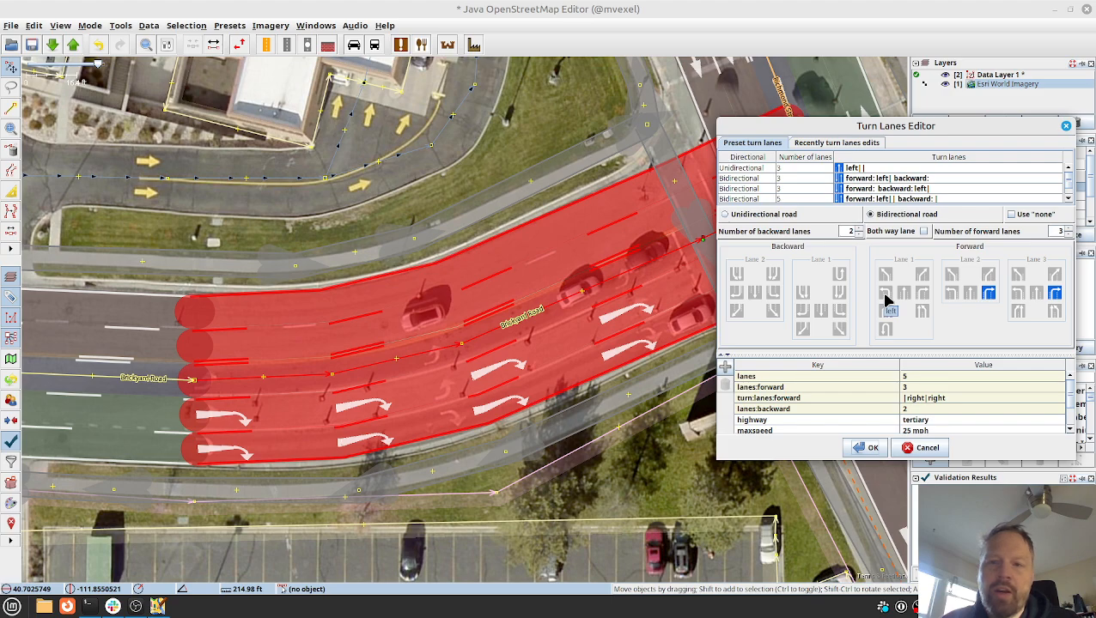
pyautogui.click(888, 296)
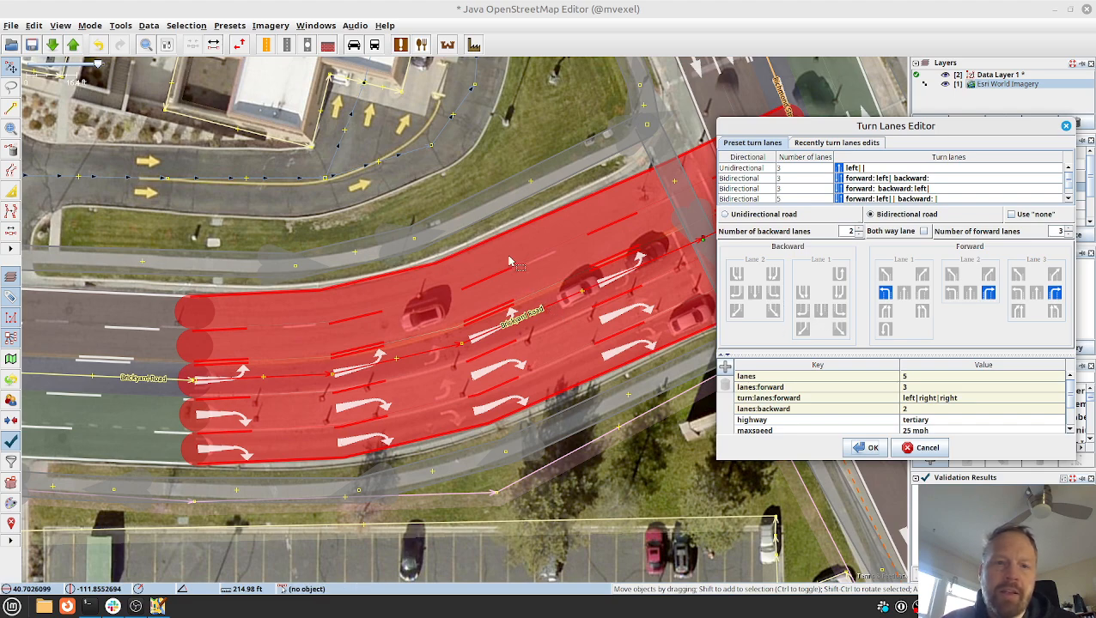
pyautogui.click(507, 228)
pyautogui.click(506, 227)
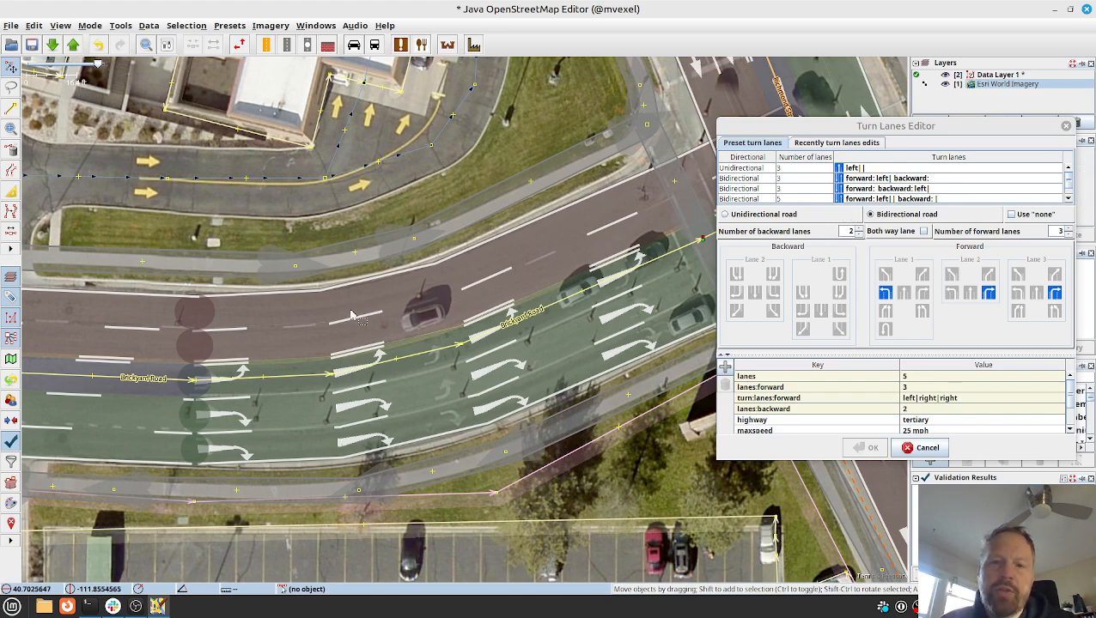
# Move the Brickyard Road node beside the canal crossing slightly east to where the forward turn lanes begin in the imagery, and split the way there
pyautogui.moveTo(264, 325); pyautogui.dragTo(612, 327)
pyautogui.moveTo(443, 321); pyautogui.dragTo(614, 328)
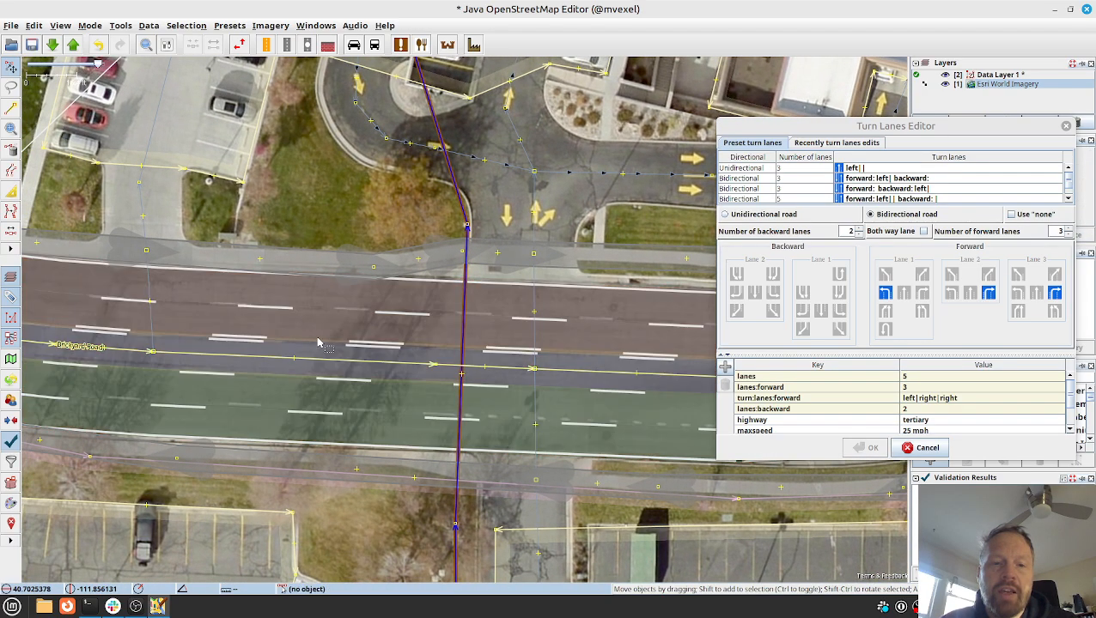
pyautogui.moveTo(272, 328); pyautogui.dragTo(187, 325)
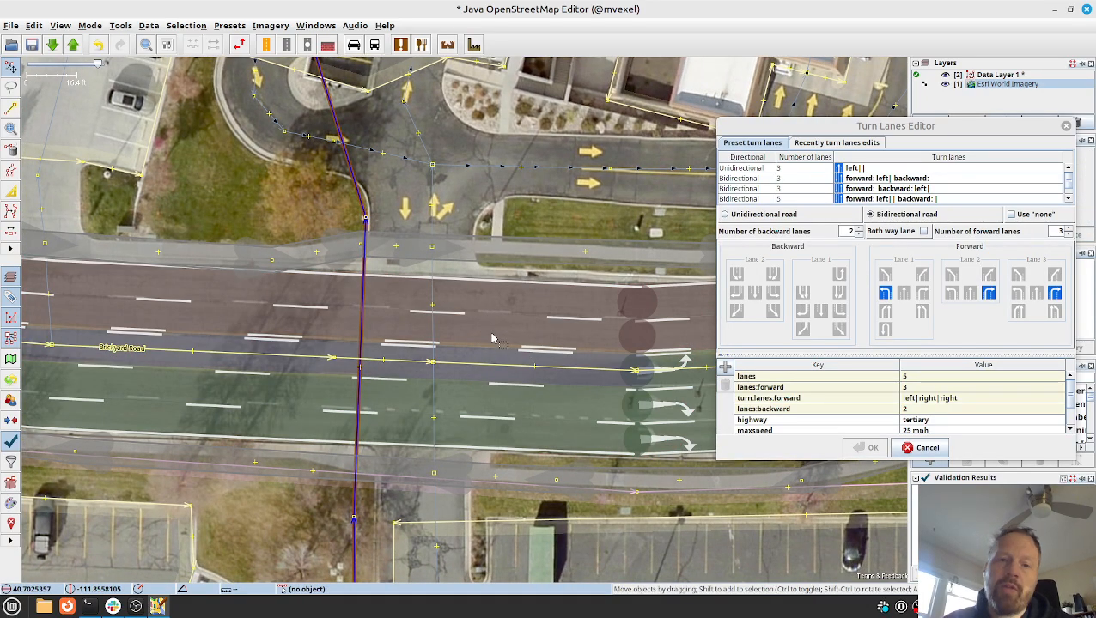
pyautogui.hotkey('alt', '2')
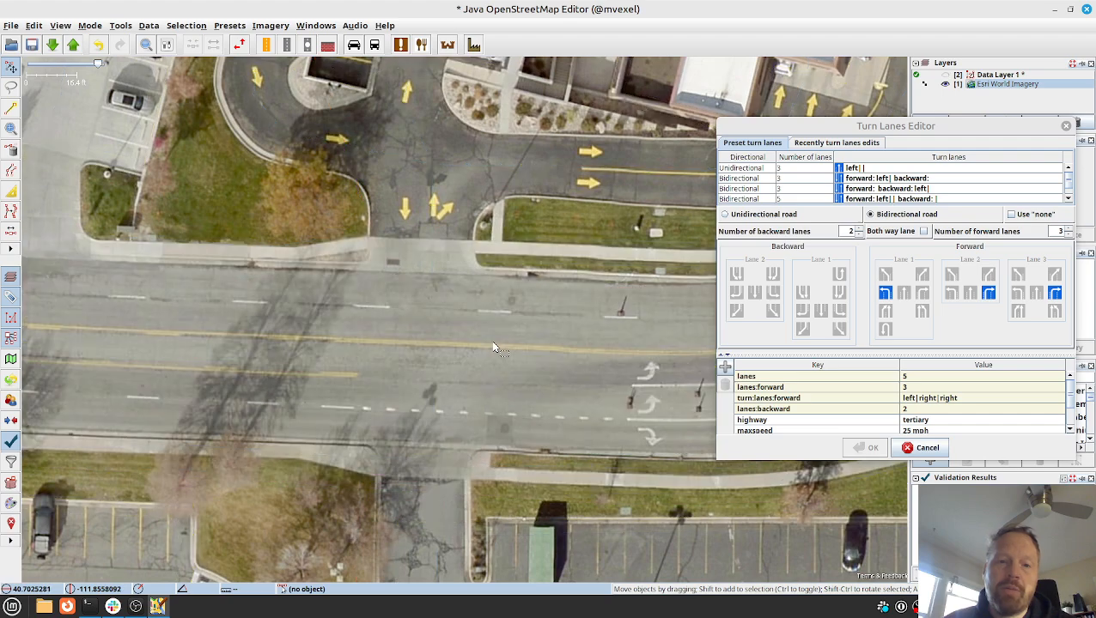
pyautogui.moveTo(282, 319); pyautogui.dragTo(536, 329)
pyautogui.moveTo(610, 340); pyautogui.dragTo(377, 331)
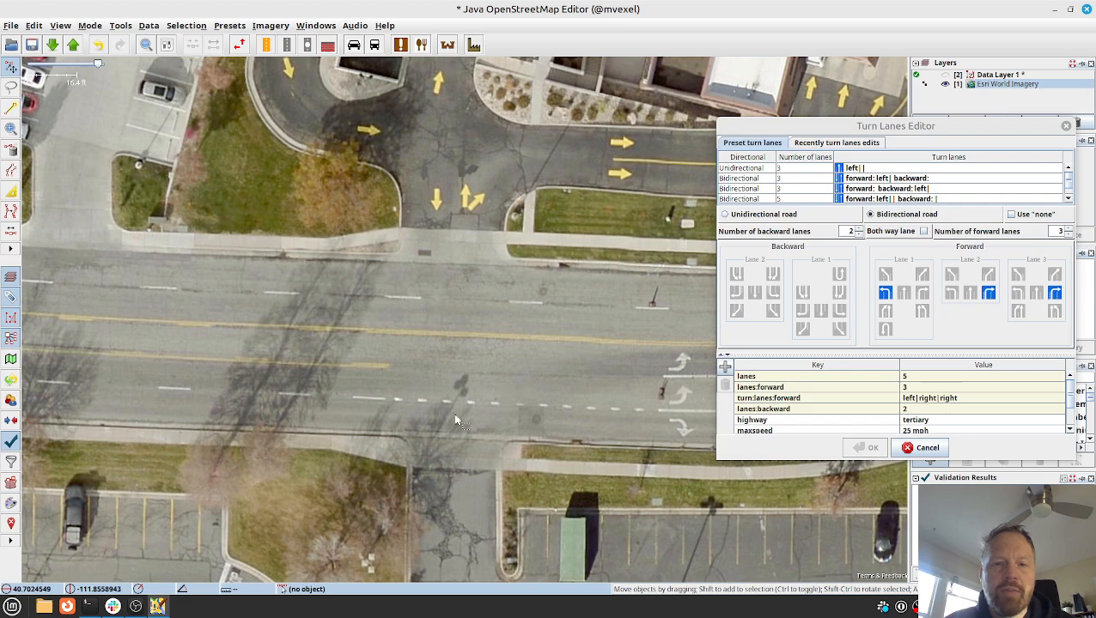
pyautogui.moveTo(439, 366); pyautogui.dragTo(530, 376)
pyautogui.hotkey('alt', '2')
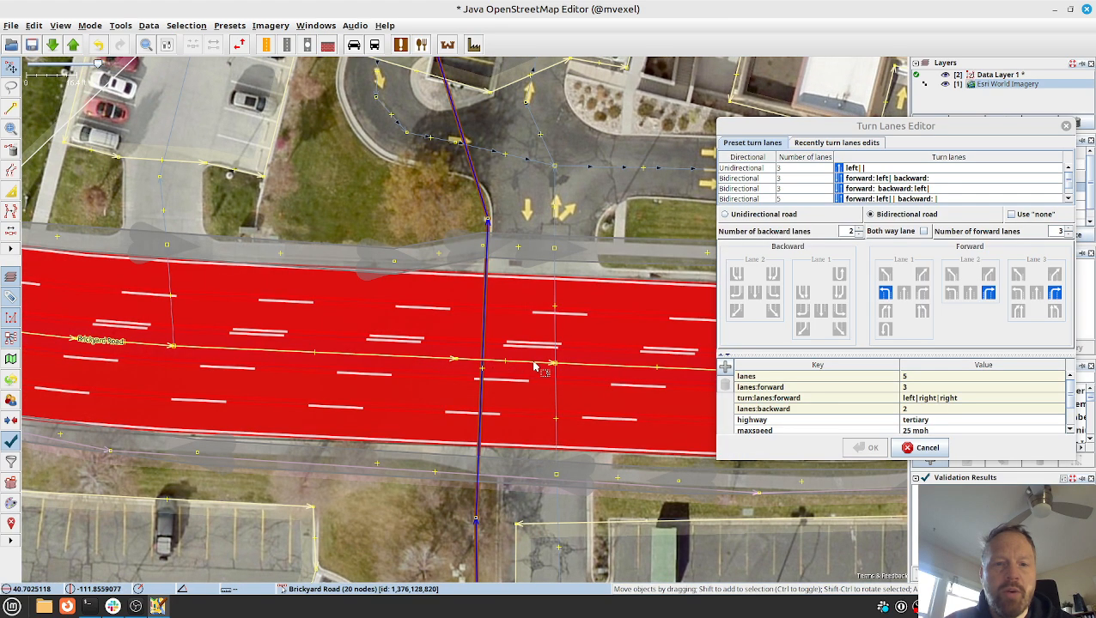
pyautogui.moveTo(456, 360); pyautogui.dragTo(467, 360)
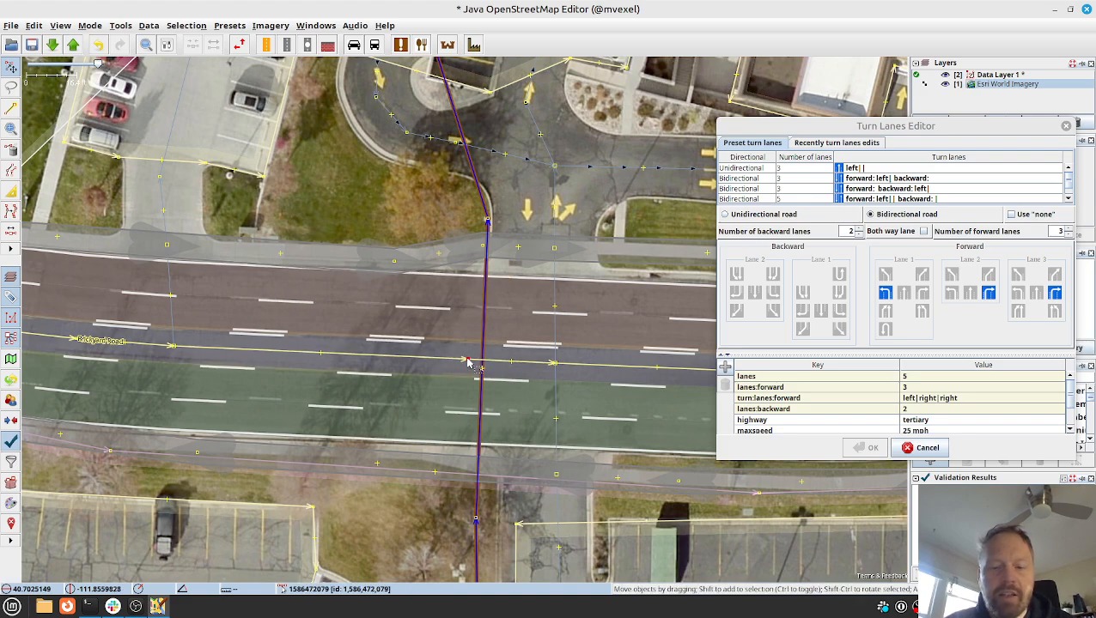
# Examine the centre lane markings west of the canal crossing on the imagery with the data layer hidden
pyautogui.hotkey('alt', '2')
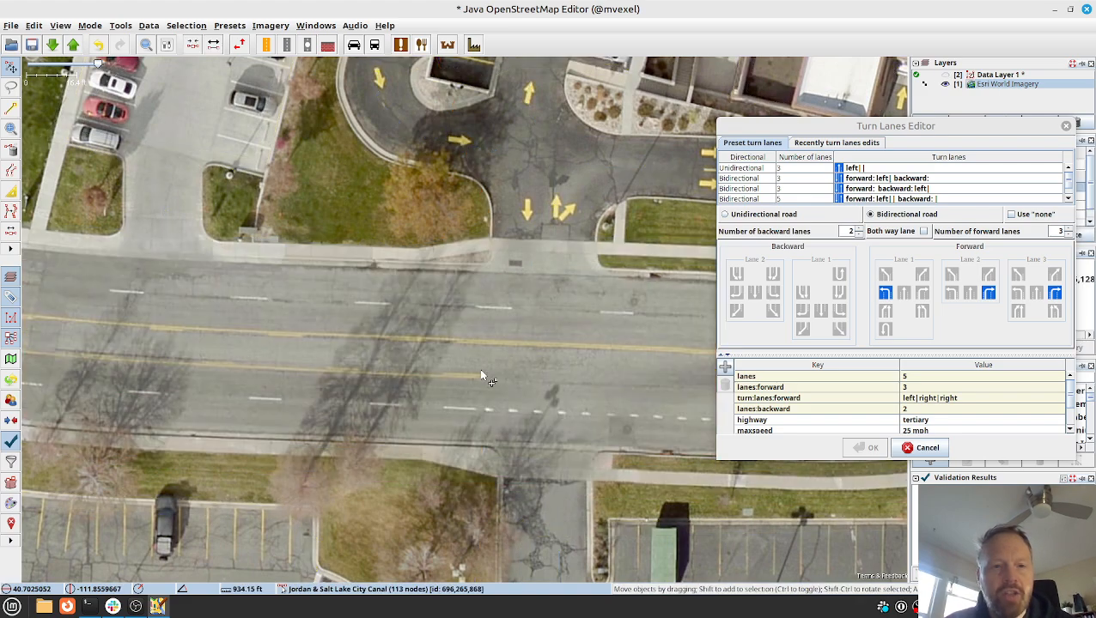
pyautogui.moveTo(288, 358); pyautogui.dragTo(425, 377)
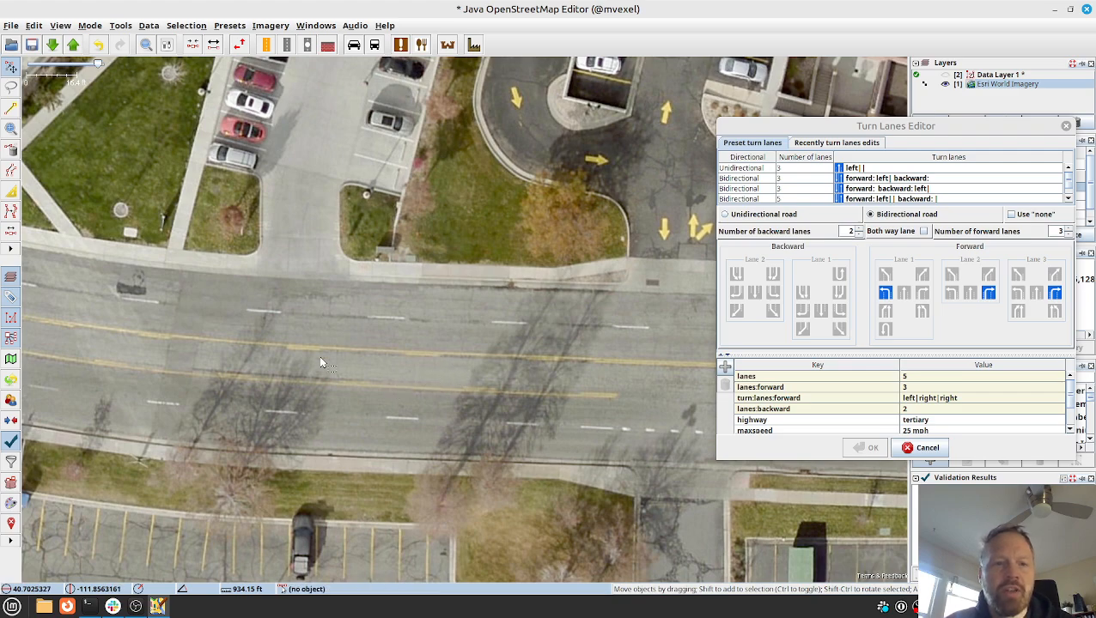
pyautogui.moveTo(337, 324); pyautogui.dragTo(495, 330)
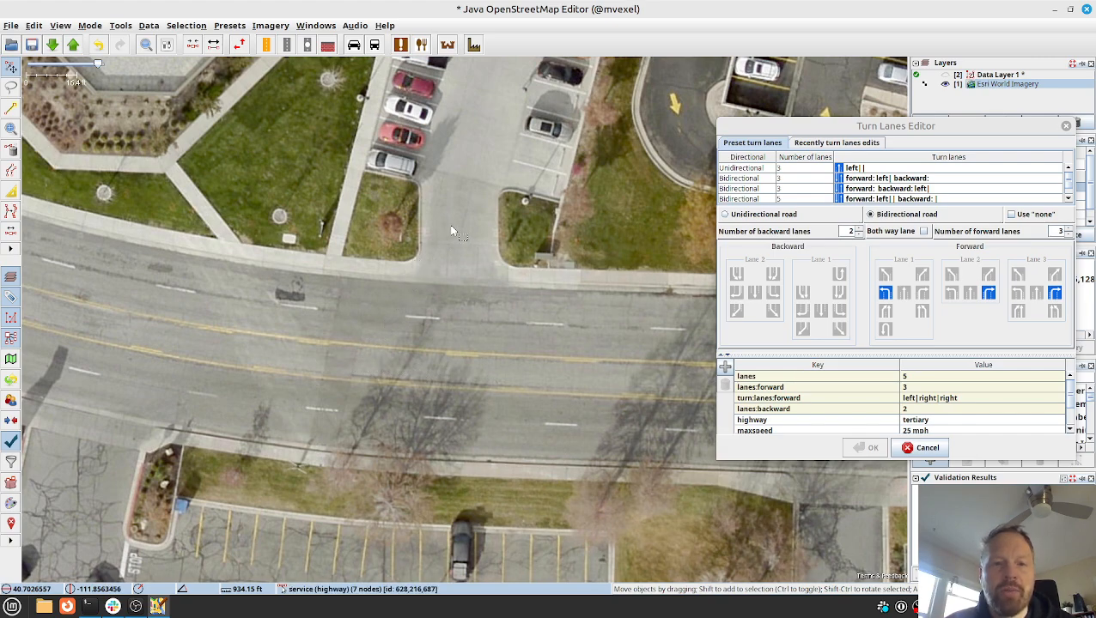
pyautogui.moveTo(484, 203); pyautogui.dragTo(462, 179)
pyautogui.moveTo(554, 277); pyautogui.dragTo(355, 257)
pyautogui.hotkey('alt', '2')
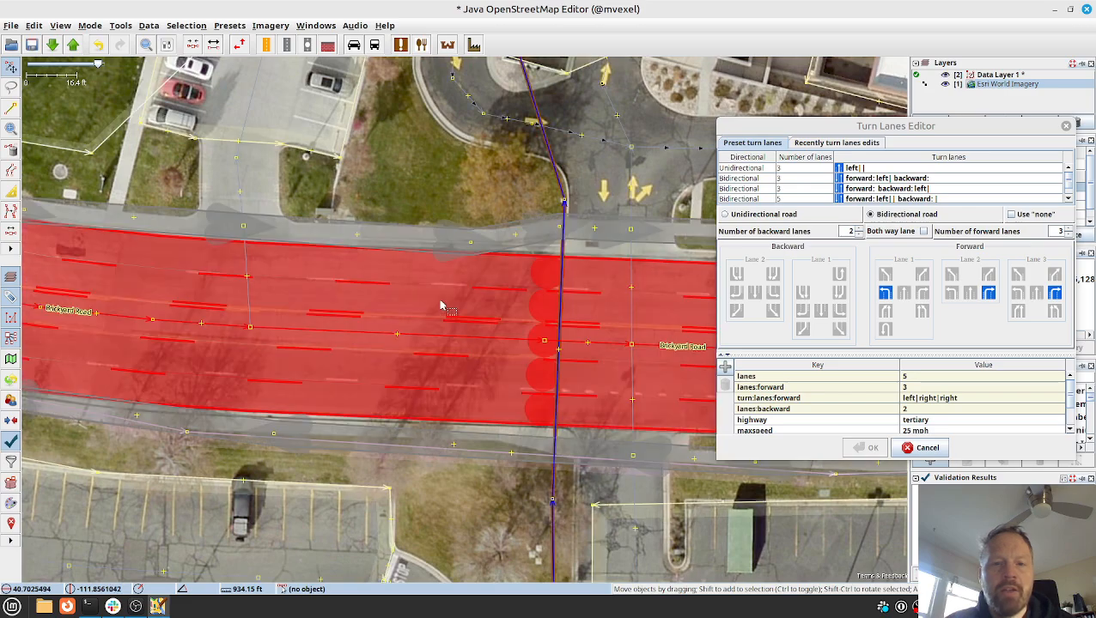
# Follow Brickyard Road northwest to the far end of the 18-node segment, comparing its mapped lanes with the imagery
pyautogui.moveTo(288, 279); pyautogui.dragTo(624, 299)
pyautogui.moveTo(354, 304); pyautogui.dragTo(427, 325)
pyautogui.hotkey('alt', '2')
pyautogui.moveTo(261, 296); pyautogui.dragTo(476, 371)
pyautogui.moveTo(262, 268); pyautogui.dragTo(433, 393)
pyautogui.moveTo(267, 334); pyautogui.dragTo(408, 456)
pyautogui.hotkey('alt', '2')
pyautogui.moveTo(261, 317); pyautogui.dragTo(476, 541)
pyautogui.hotkey('alt', '2')
pyautogui.moveTo(307, 323); pyautogui.dragTo(289, 218)
pyautogui.moveTo(381, 331); pyautogui.dragTo(312, 196)
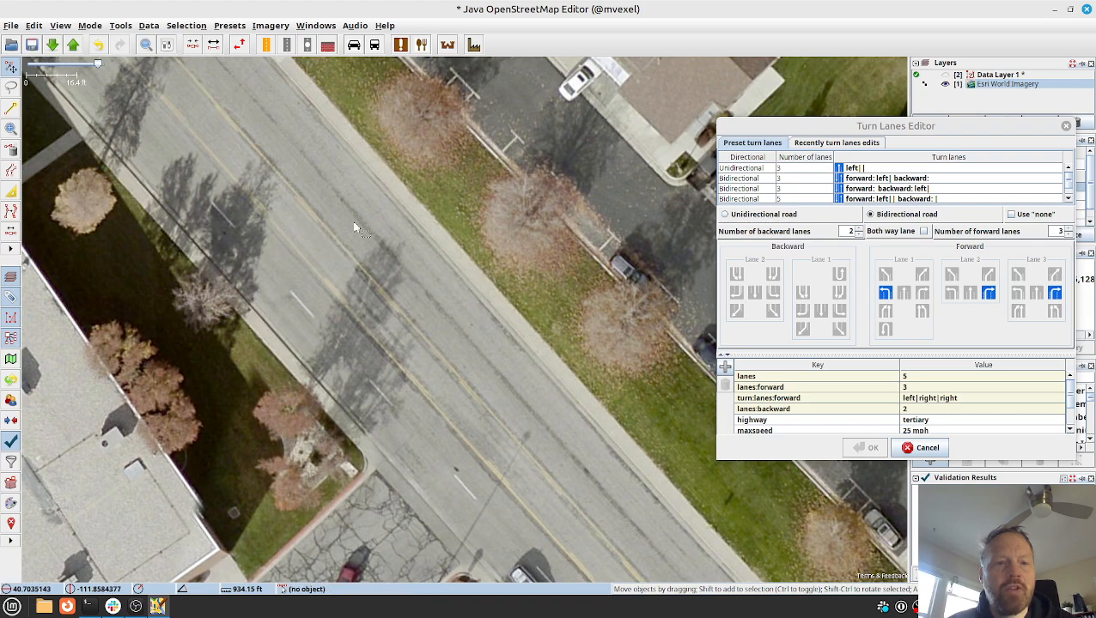
pyautogui.moveTo(475, 370); pyautogui.dragTo(564, 483)
pyautogui.hotkey('alt', '2')
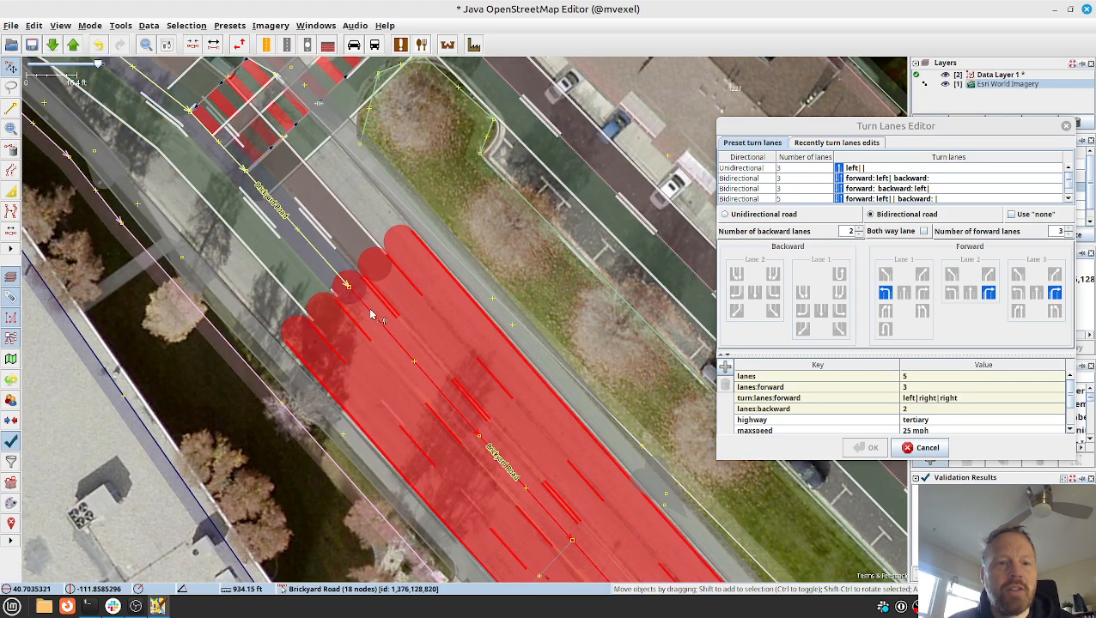
# Check the centre lane markings back southeast along the 18-node segment by toggling the data layer over the imagery
pyautogui.rightClick(600, 487)
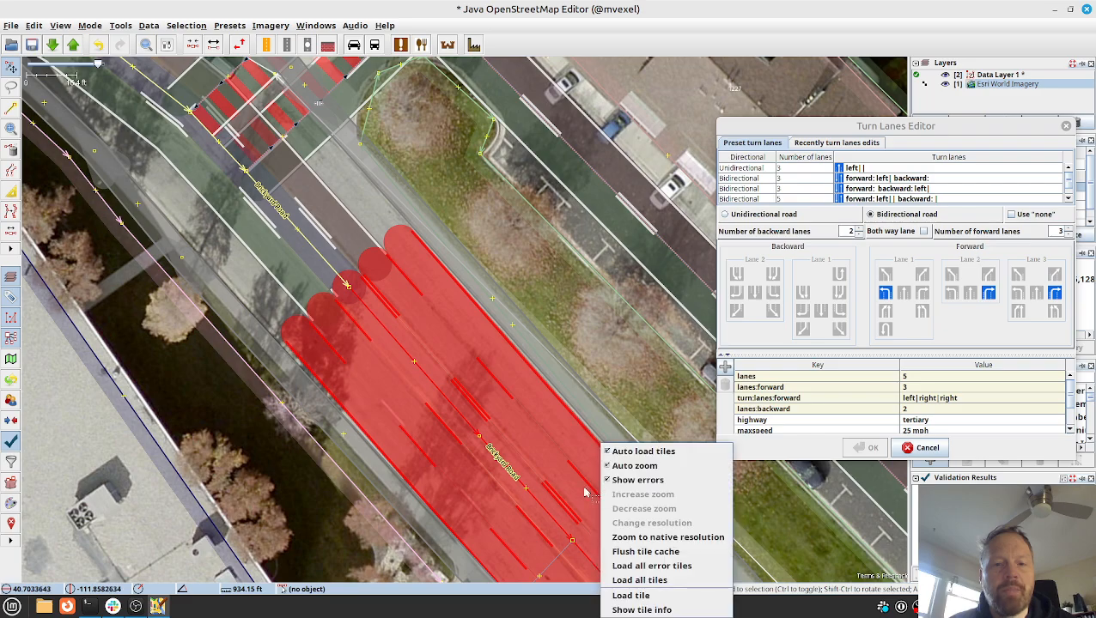
pyautogui.click(559, 471)
pyautogui.hotkey('alt', '2')
pyautogui.moveTo(604, 506); pyautogui.dragTo(303, 176)
pyautogui.hotkey('alt', '2')
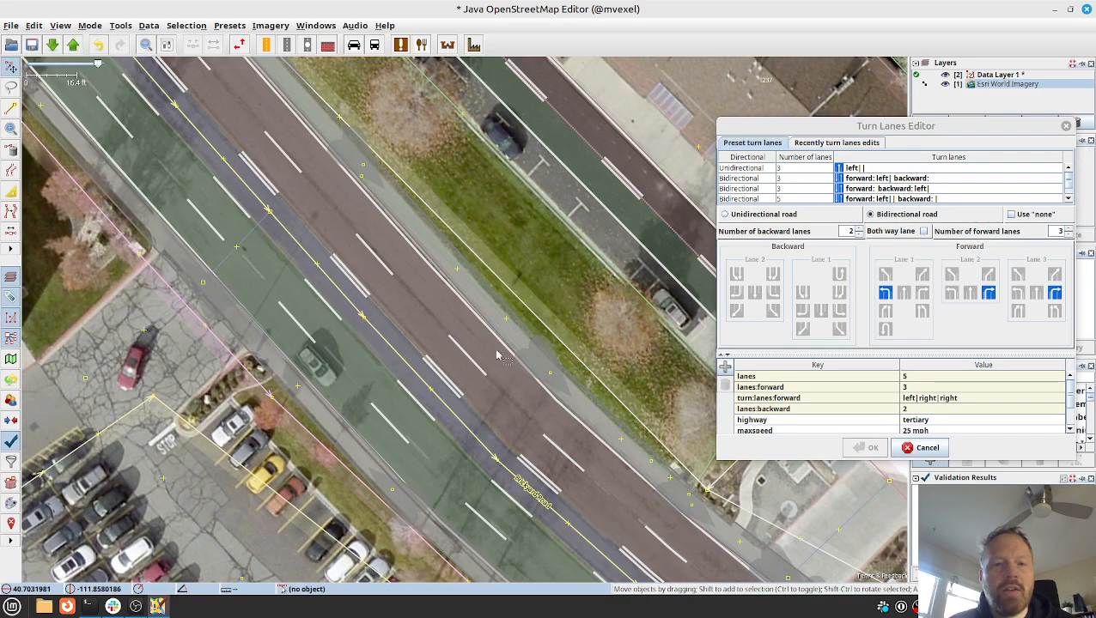
pyautogui.hotkey('alt', '2')
pyautogui.moveTo(428, 446); pyautogui.dragTo(356, 327)
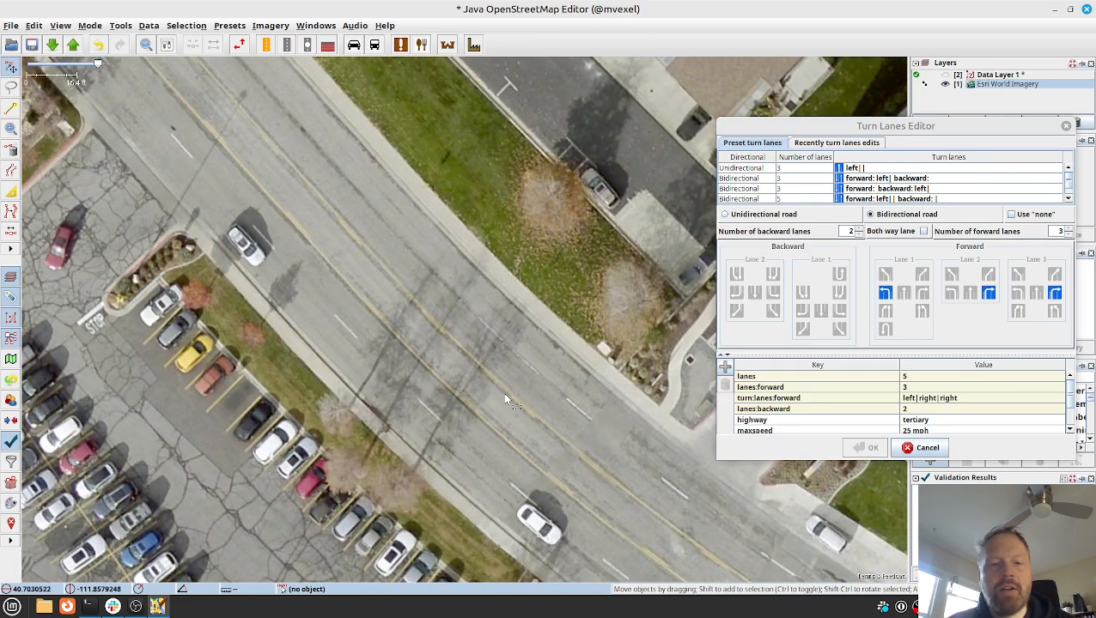
pyautogui.hotkey('alt', '2')
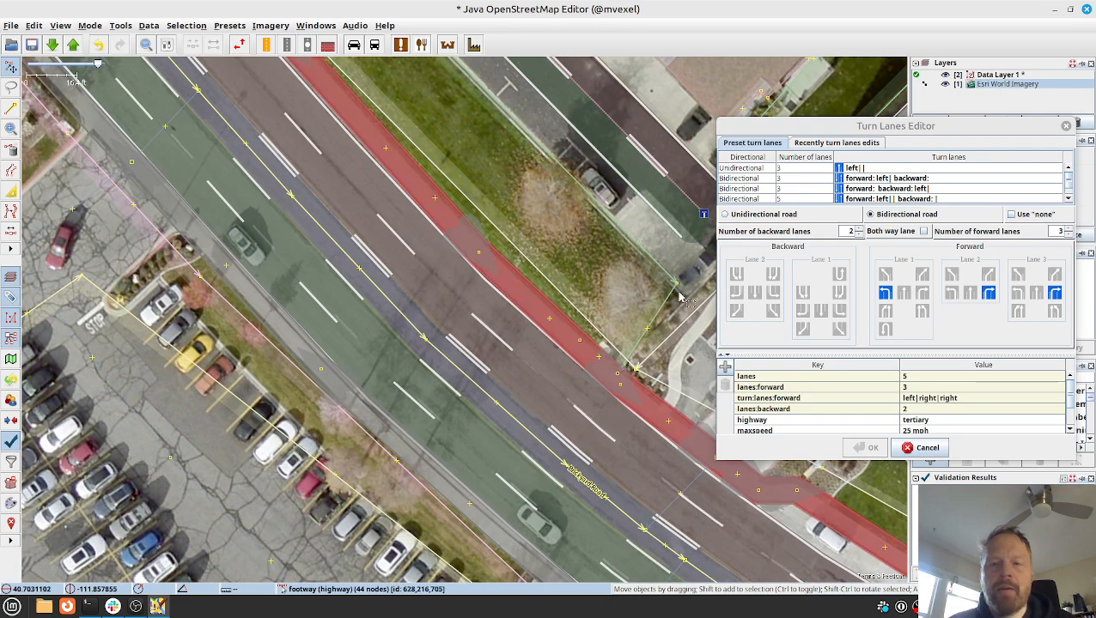
# Tag the 18-node Brickyard Road segment as bidirectional with 2 backward lanes, 2 forward lanes and a both-way left-turn lane
pyautogui.click(506, 388)
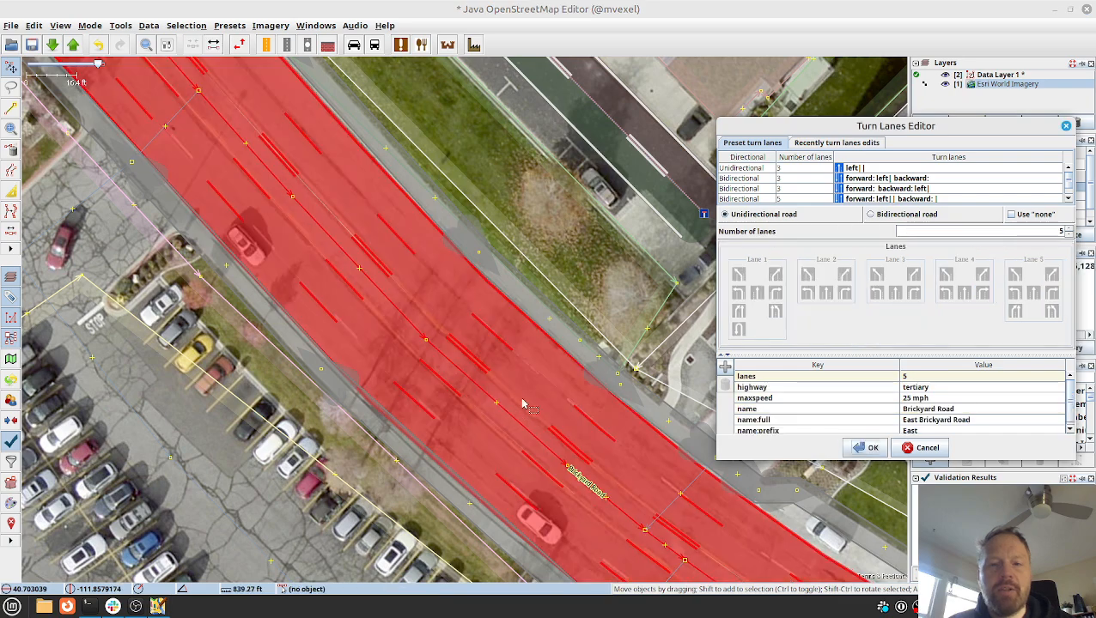
pyautogui.click(870, 215)
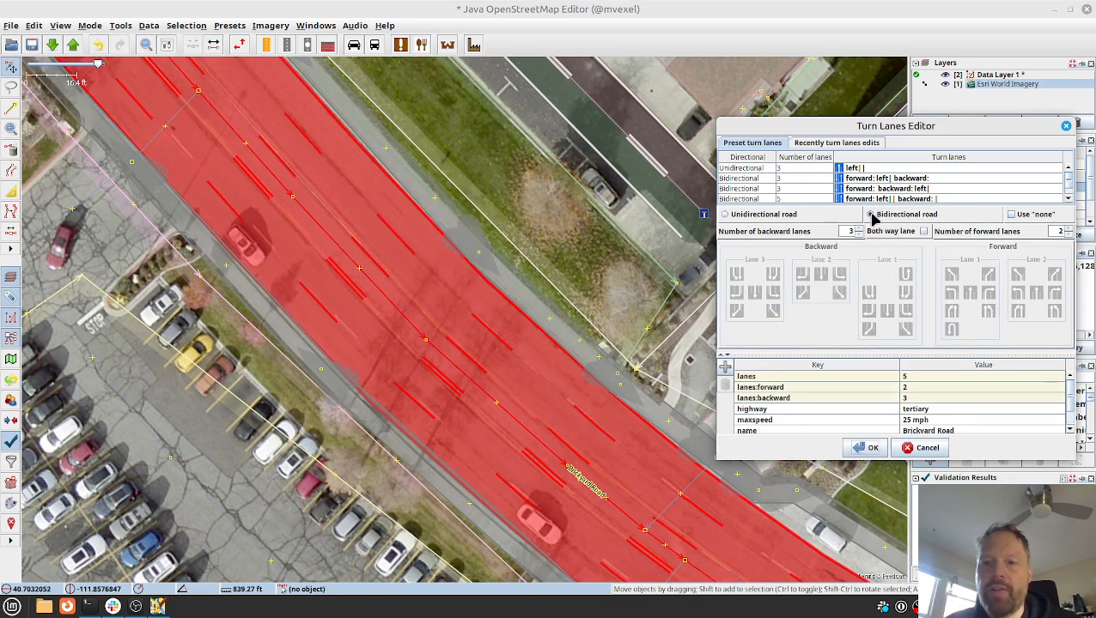
pyautogui.click(859, 234)
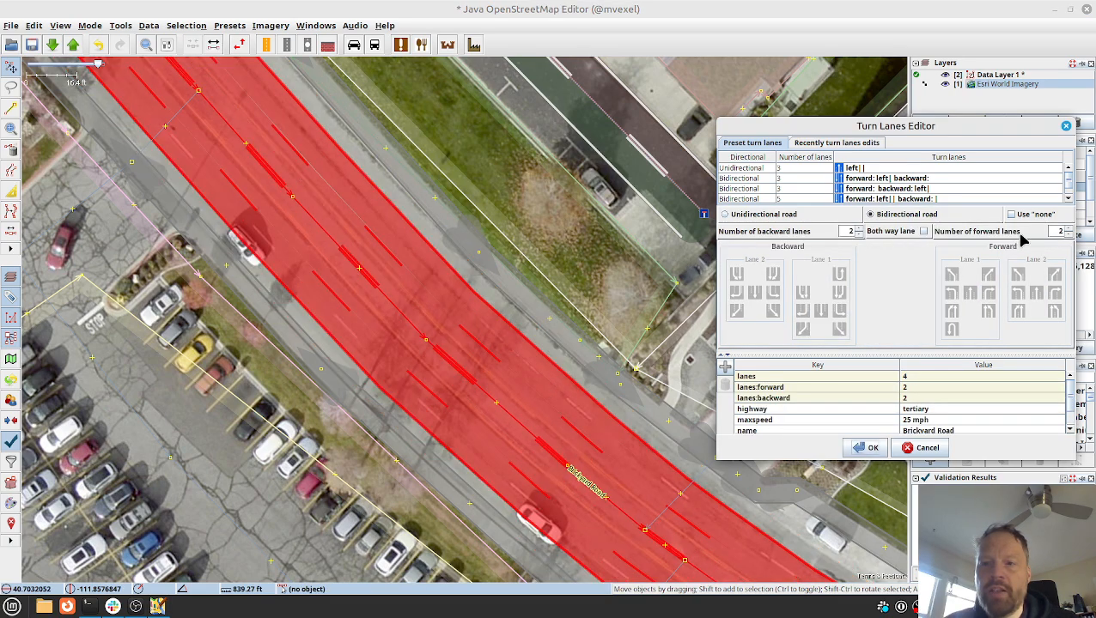
pyautogui.click(922, 232)
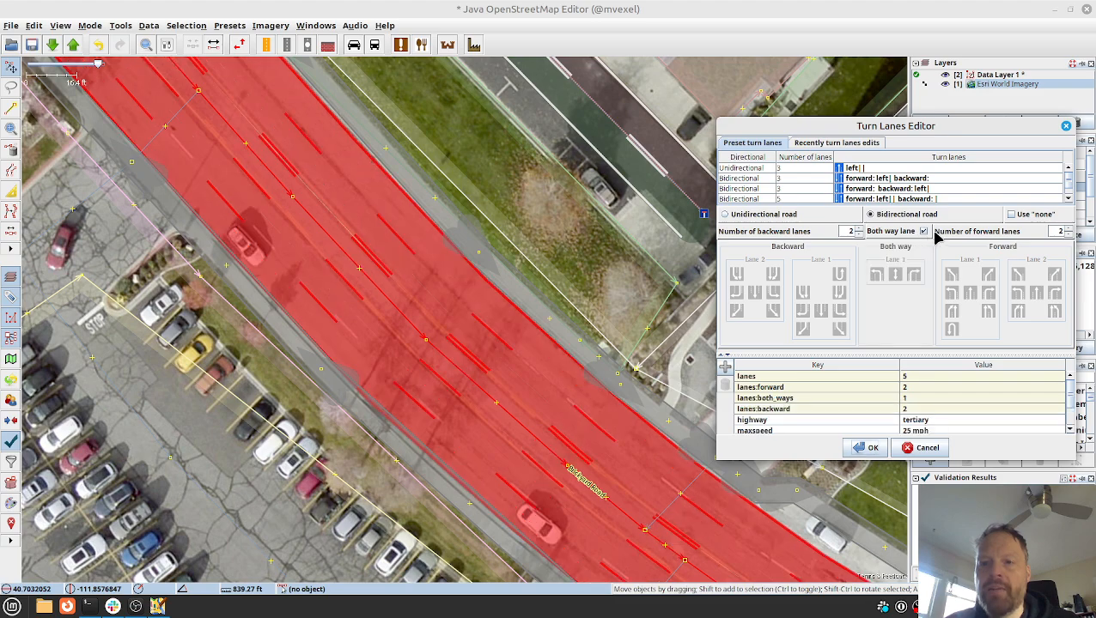
pyautogui.click(875, 275)
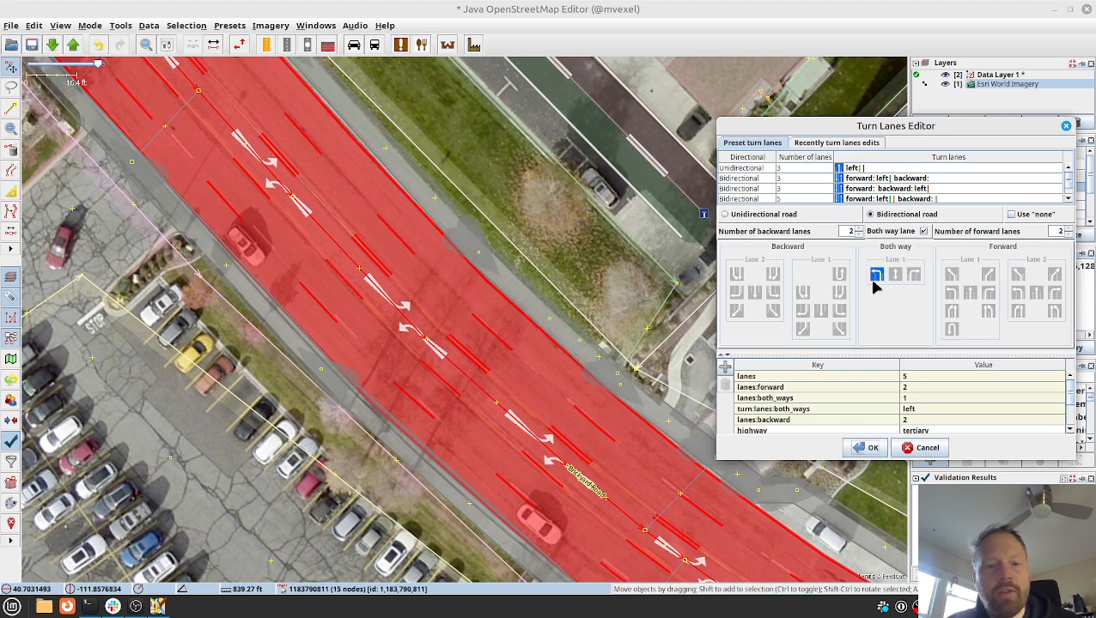
pyautogui.click(867, 447)
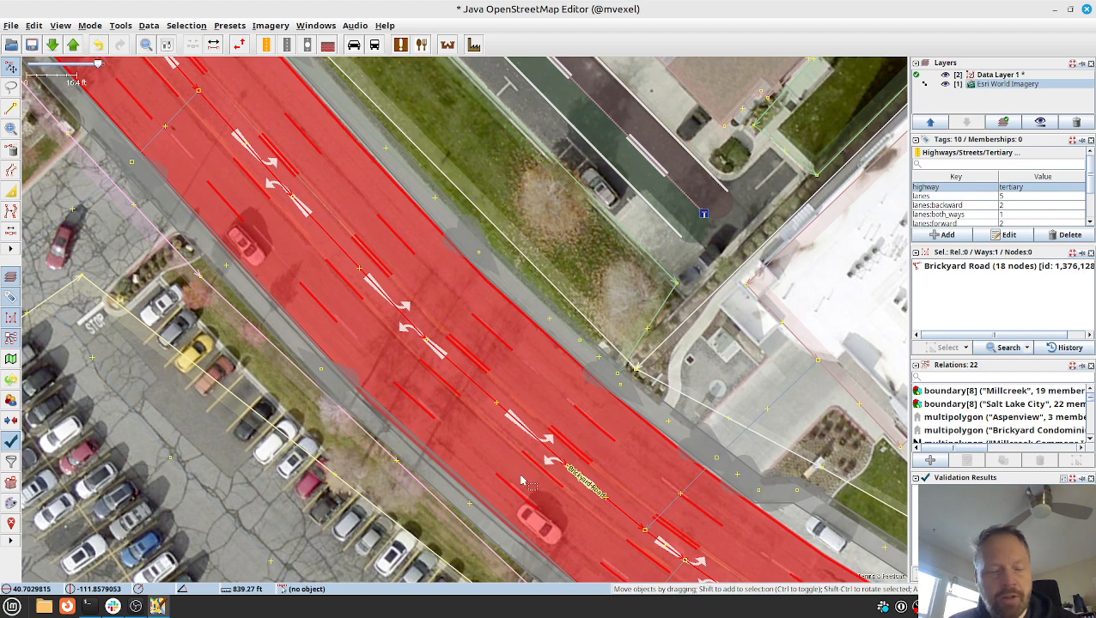
# Review the both-way turn arrows southeast along Brickyard Road against the imagery, including close-up and whole-road views
pyautogui.click(599, 371)
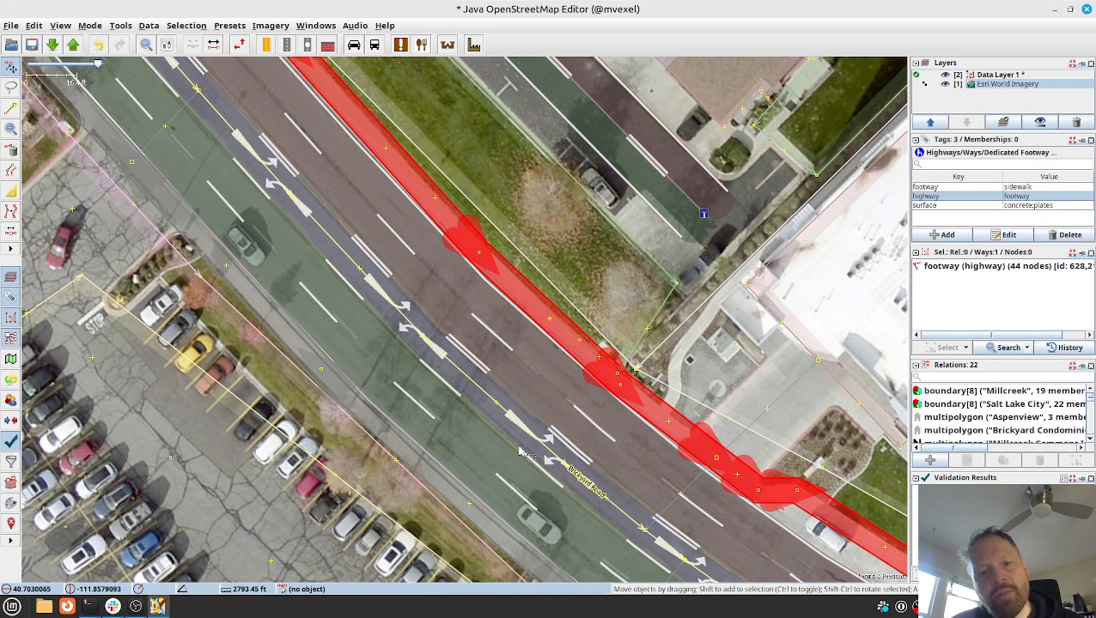
pyautogui.moveTo(522, 471); pyautogui.dragTo(421, 378)
pyautogui.moveTo(487, 443); pyautogui.dragTo(354, 322)
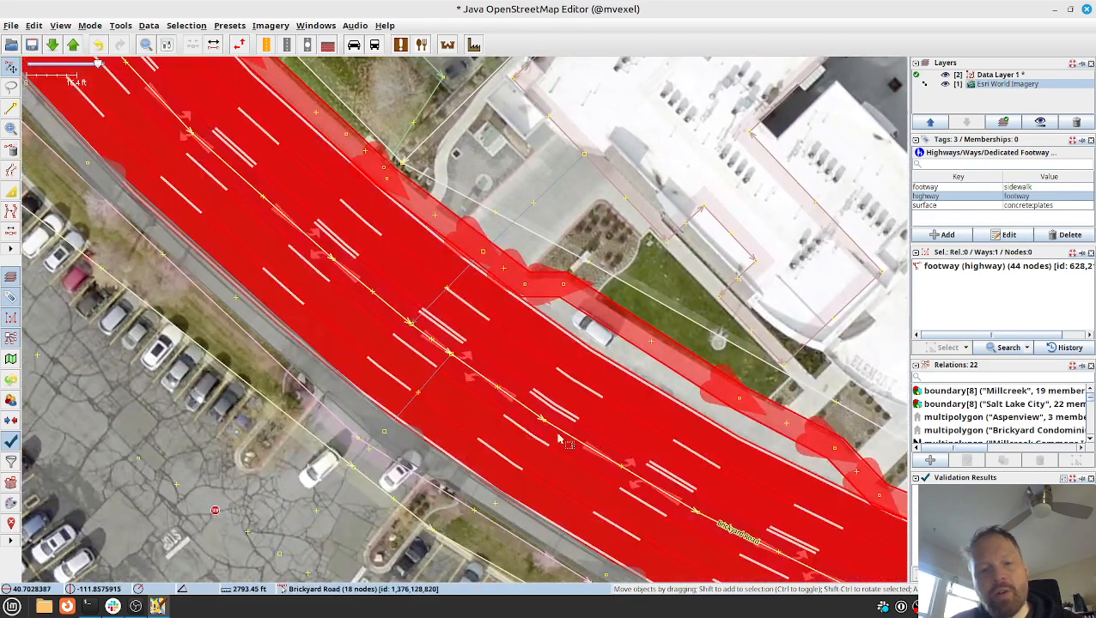
pyautogui.moveTo(576, 477); pyautogui.dragTo(516, 438)
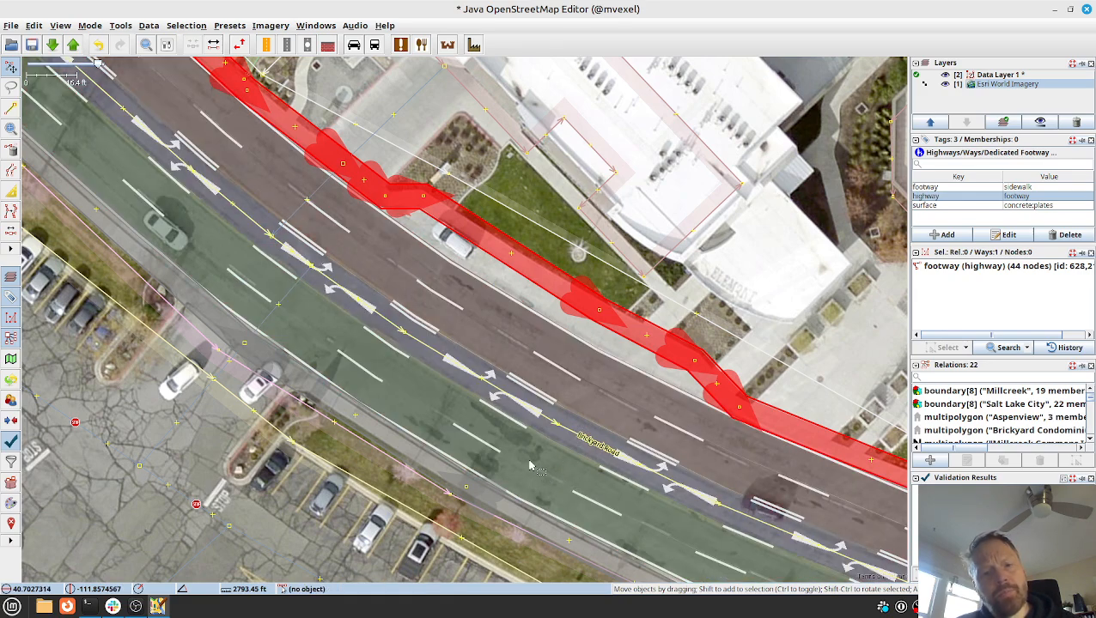
pyautogui.moveTo(571, 477); pyautogui.dragTo(446, 428)
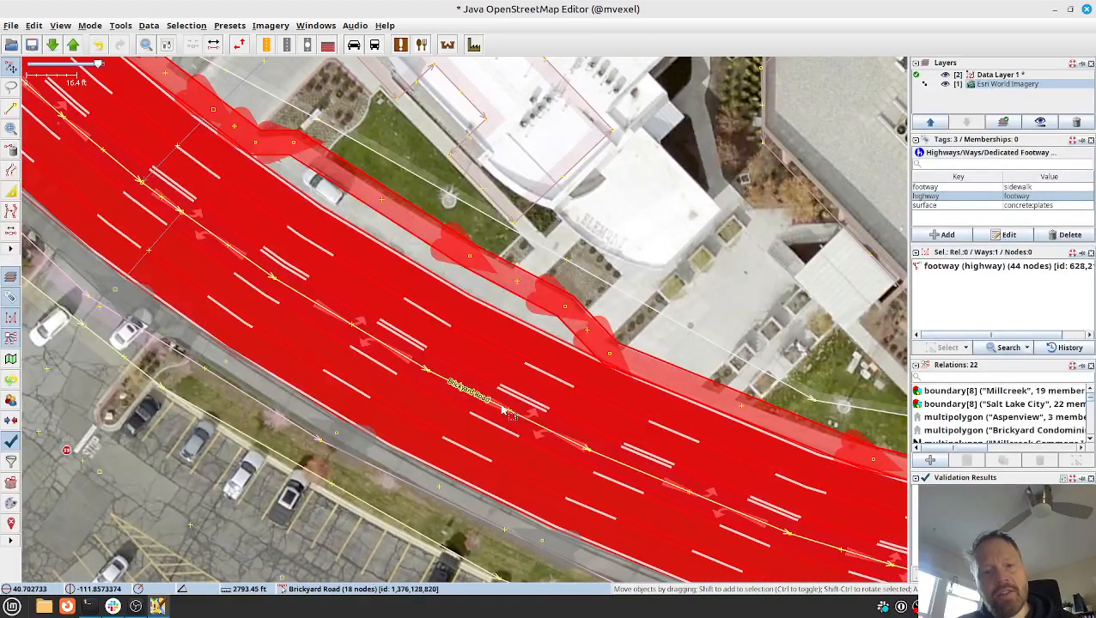
pyautogui.scroll(2, 505, 410)
pyautogui.scroll(-3, 503, 411)
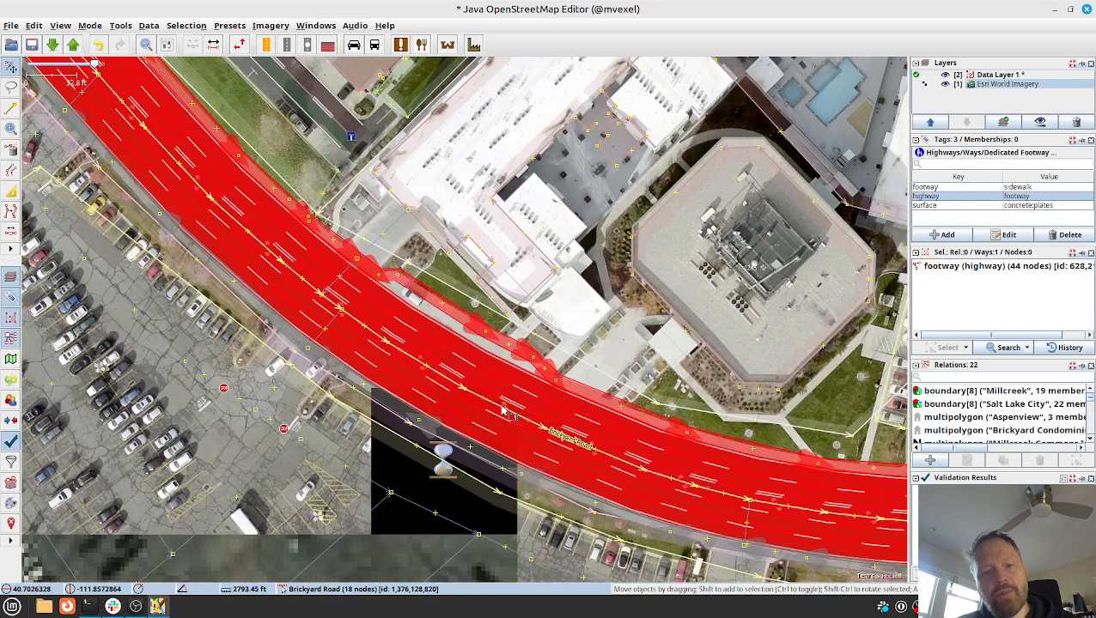
pyautogui.scroll(2, 505, 412)
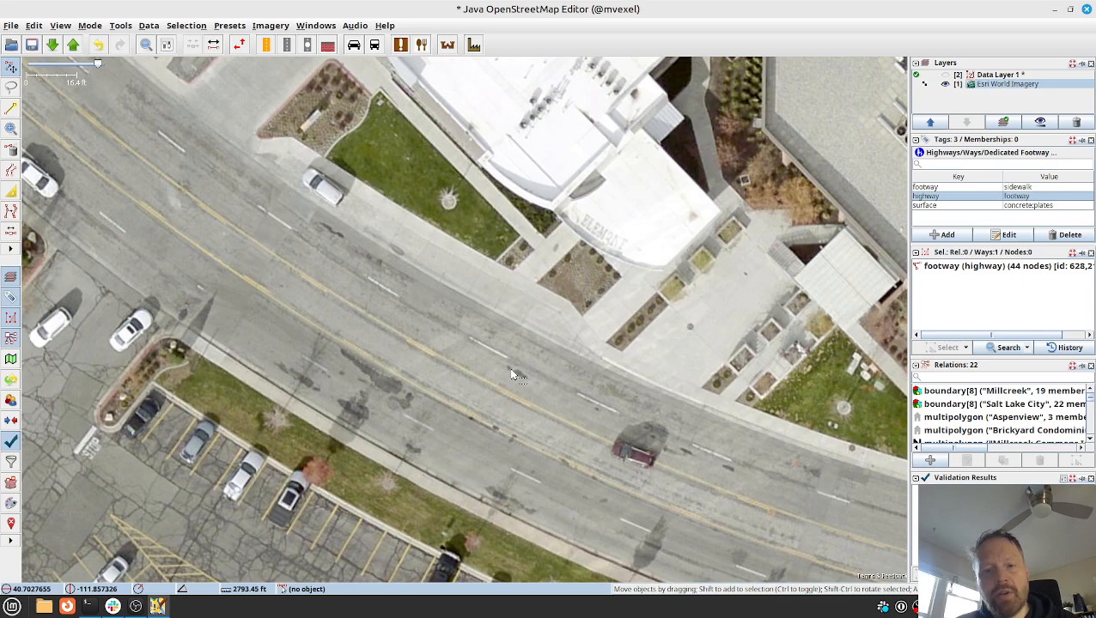
pyautogui.hotkey('alt', '2')
pyautogui.scroll(2, 515, 374)
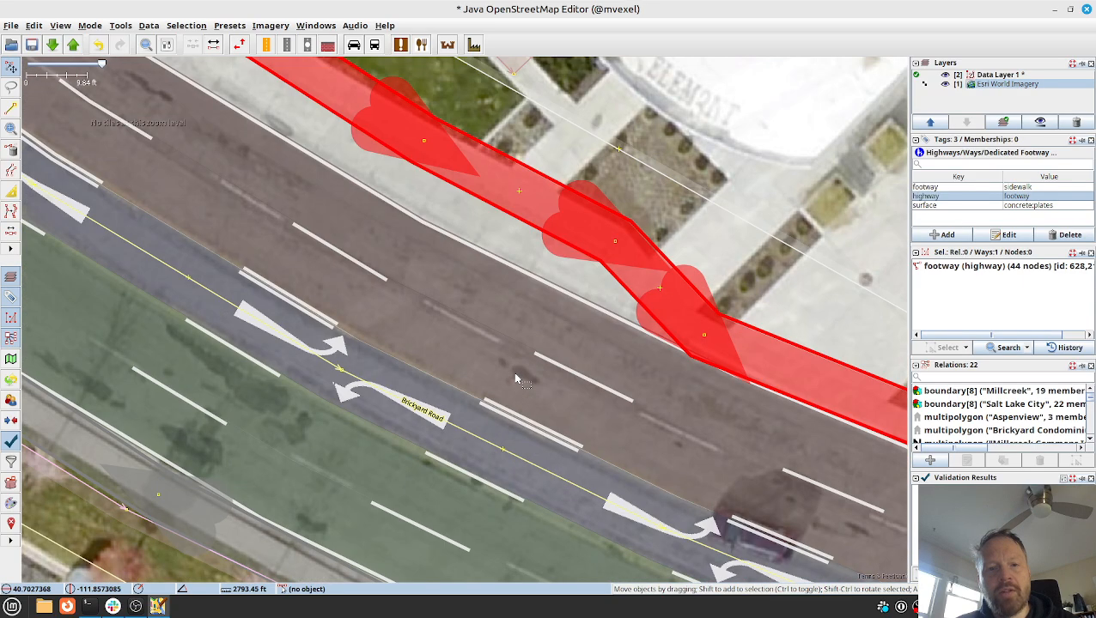
pyautogui.scroll(-1, 515, 378)
pyautogui.scroll(-3, 516, 378)
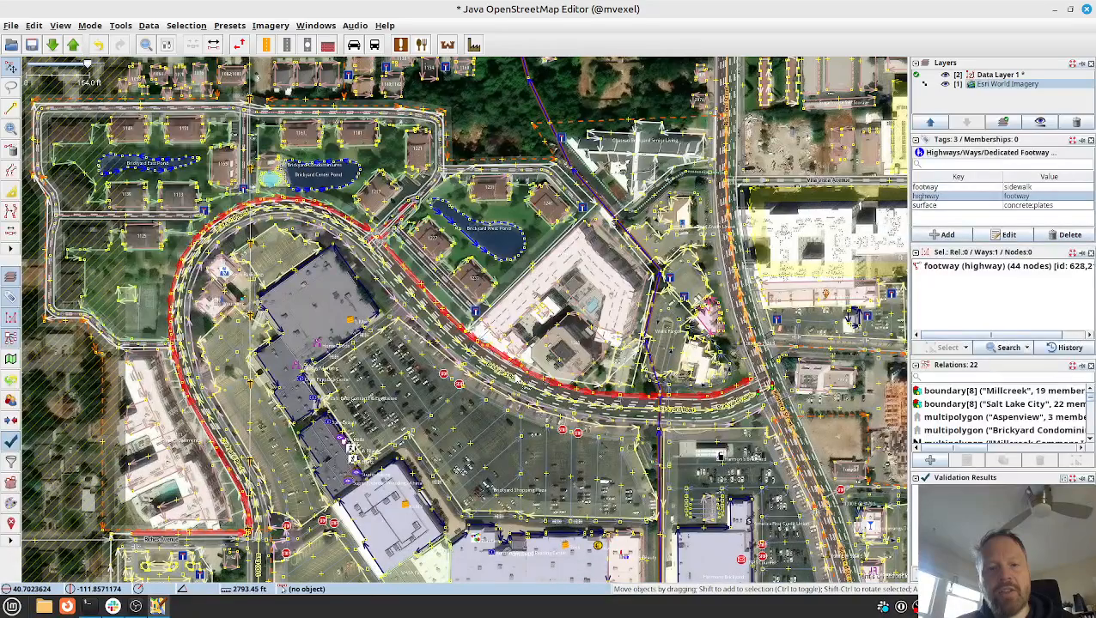
# Start uploading the edits, cancel at the validation report, and go to the flagged 3-node Brickyard Road segment
pyautogui.scroll(3, 515, 383)
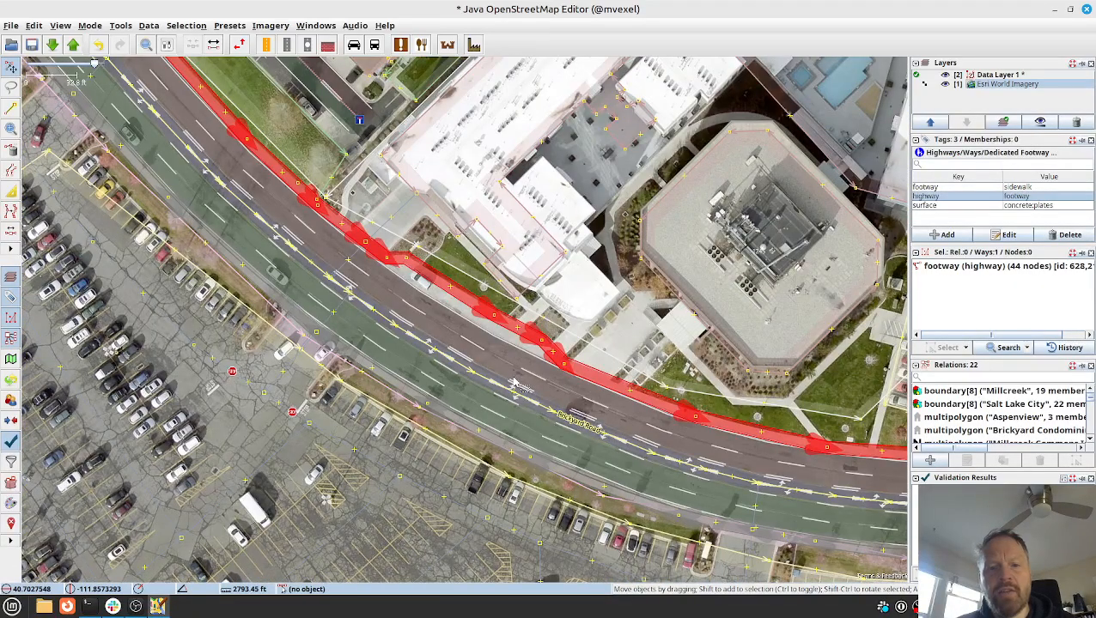
pyautogui.scroll(1, 516, 382)
pyautogui.scroll(1, 518, 378)
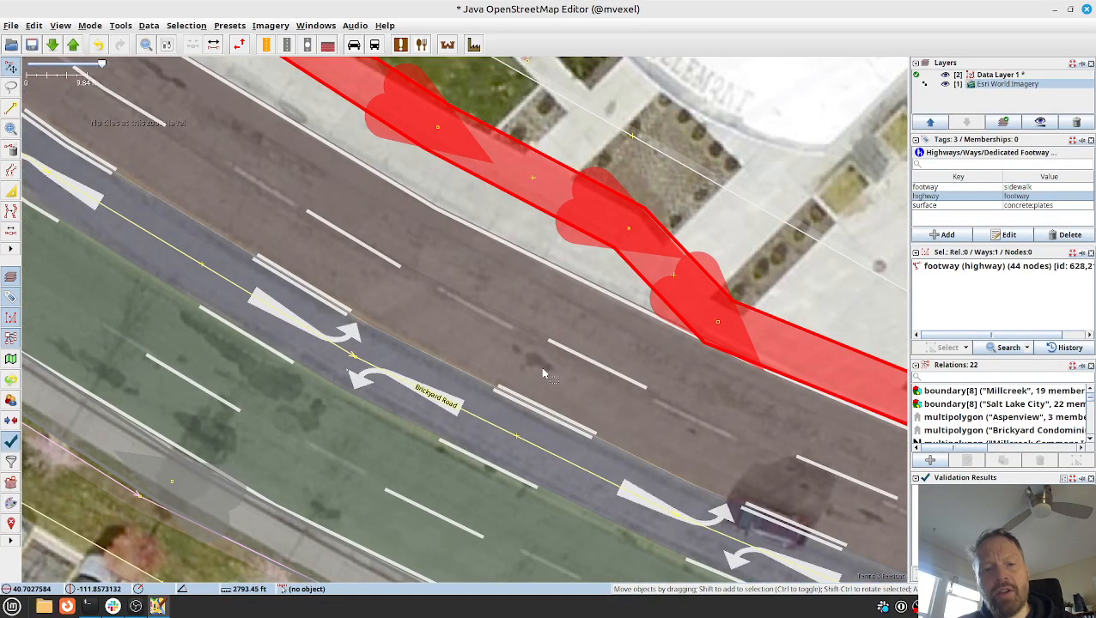
pyautogui.scroll(-1, 539, 377)
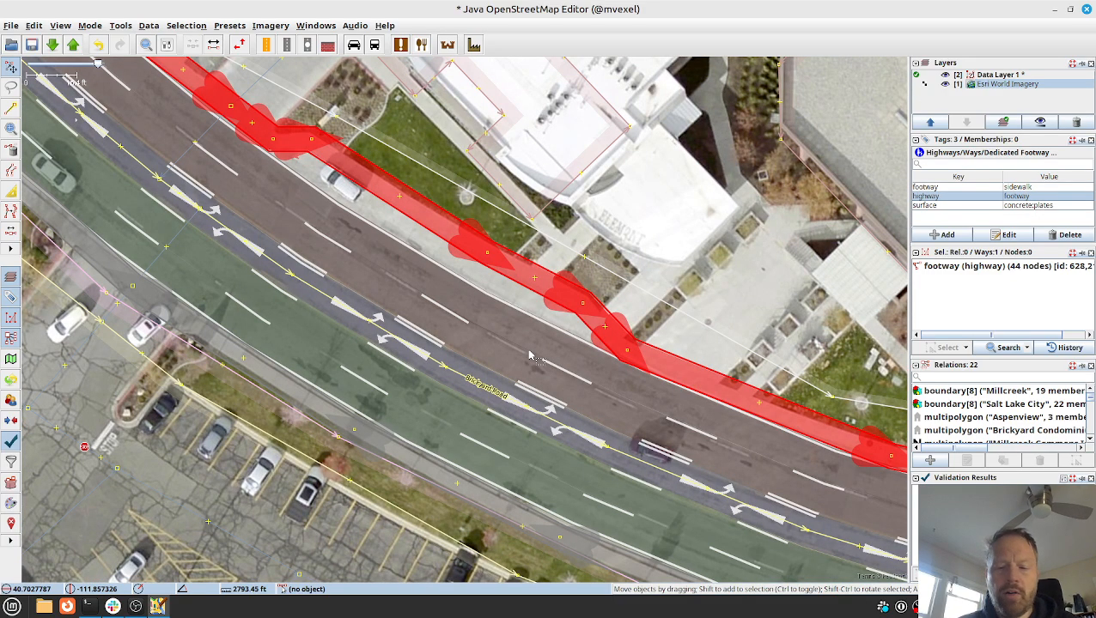
pyautogui.hotkey('ctrl', 'shift', 'Up')
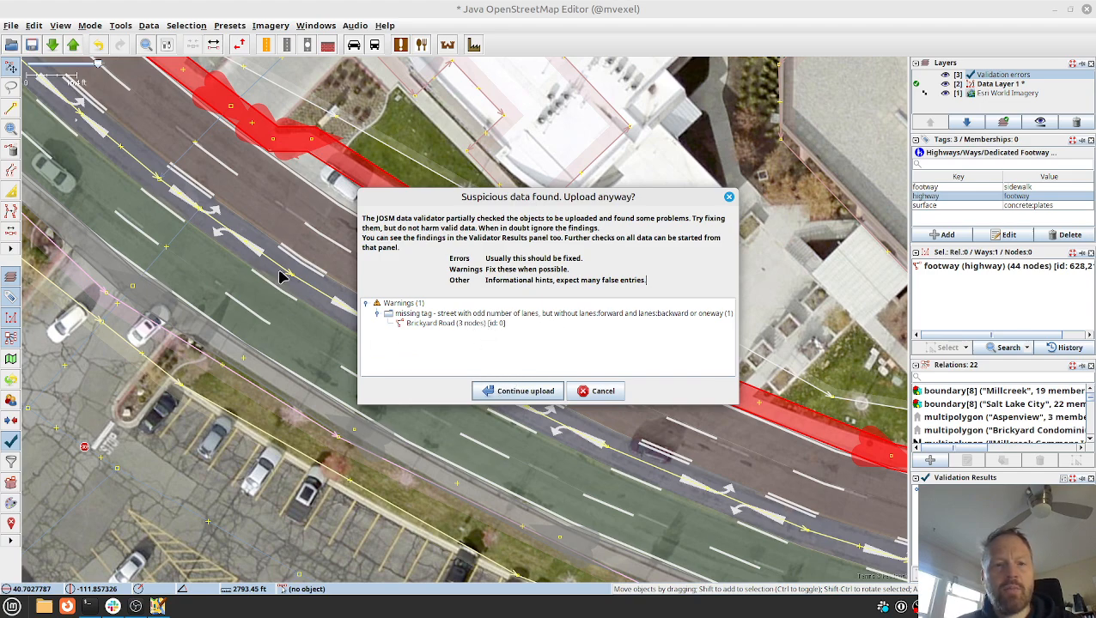
pyautogui.click(592, 391)
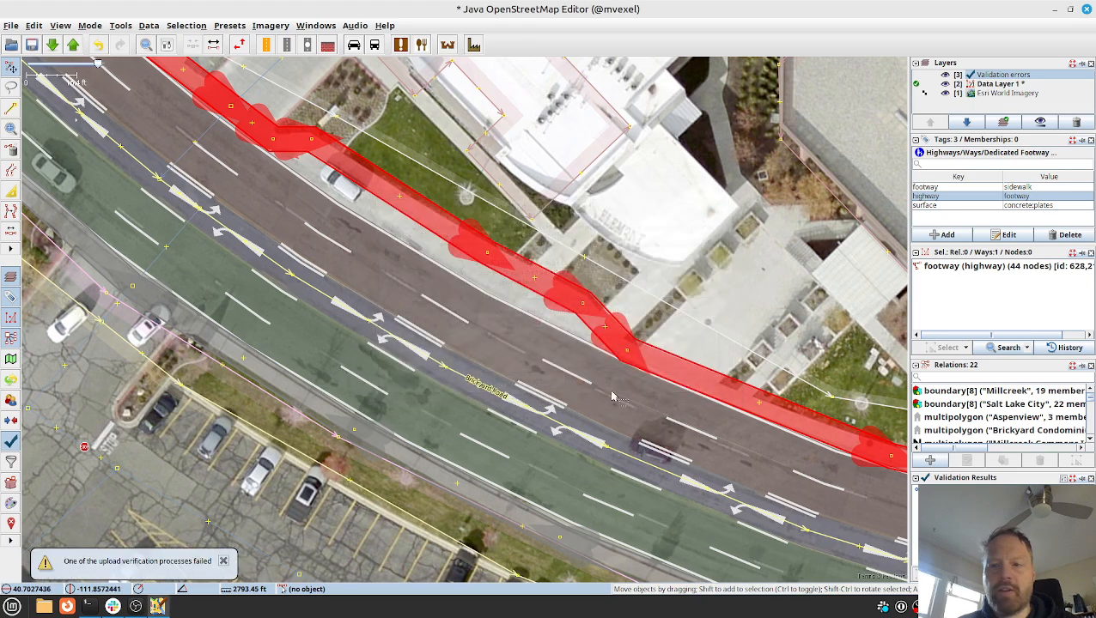
pyautogui.doubleClick(955, 492)
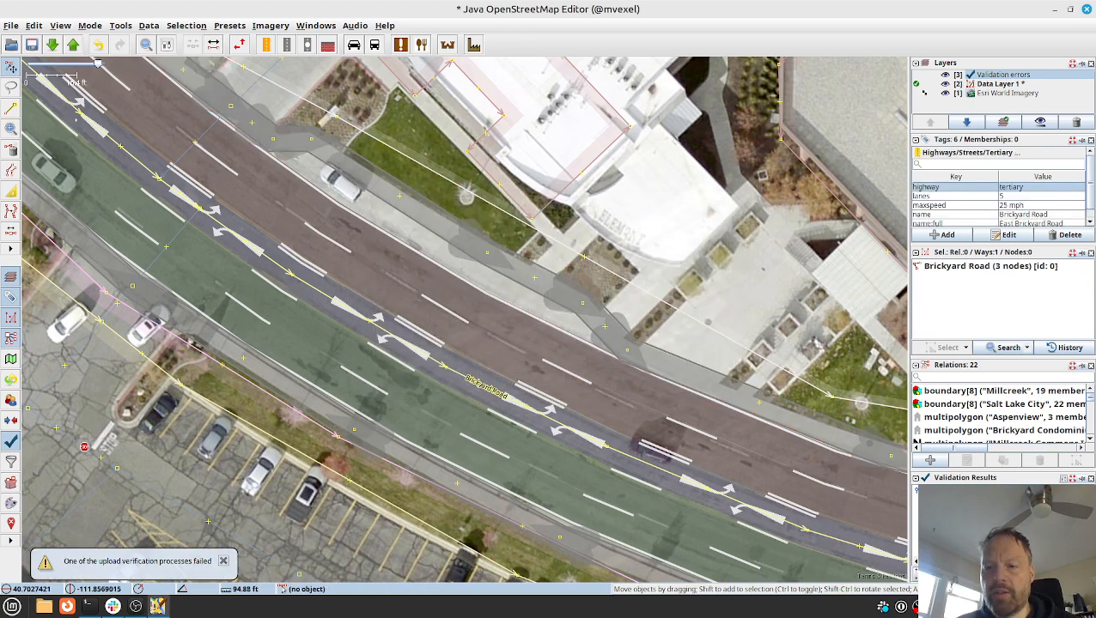
pyautogui.press('3')
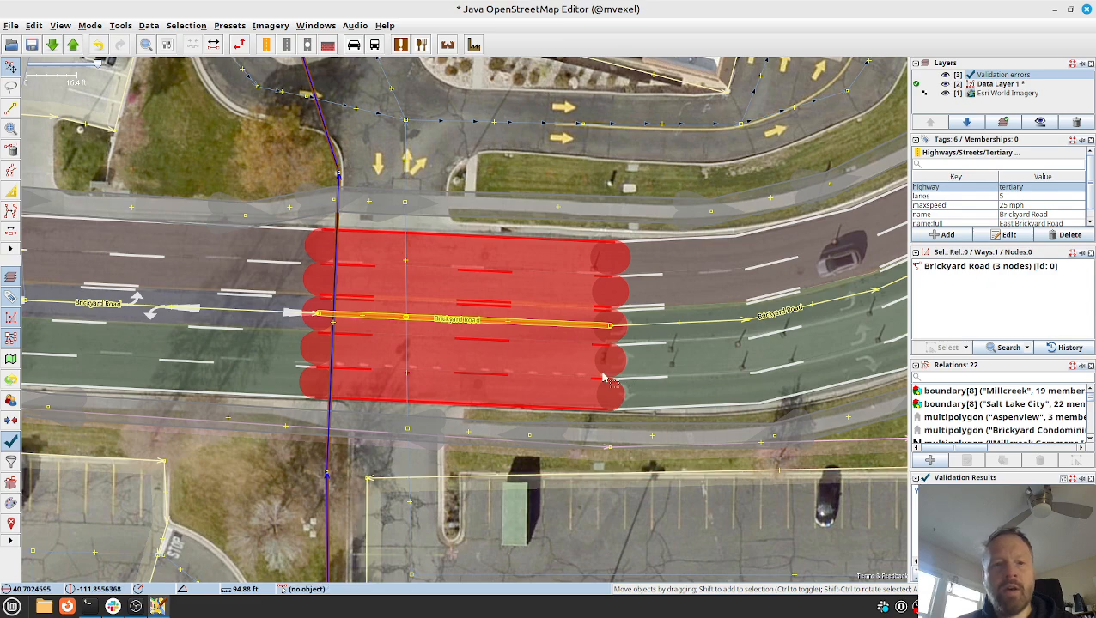
# Tag the 3-node Brickyard Road segment as bidirectional with 2 backward lanes and 3 forward lanes
pyautogui.click(640, 288)
pyautogui.click(557, 332)
pyautogui.click(560, 336)
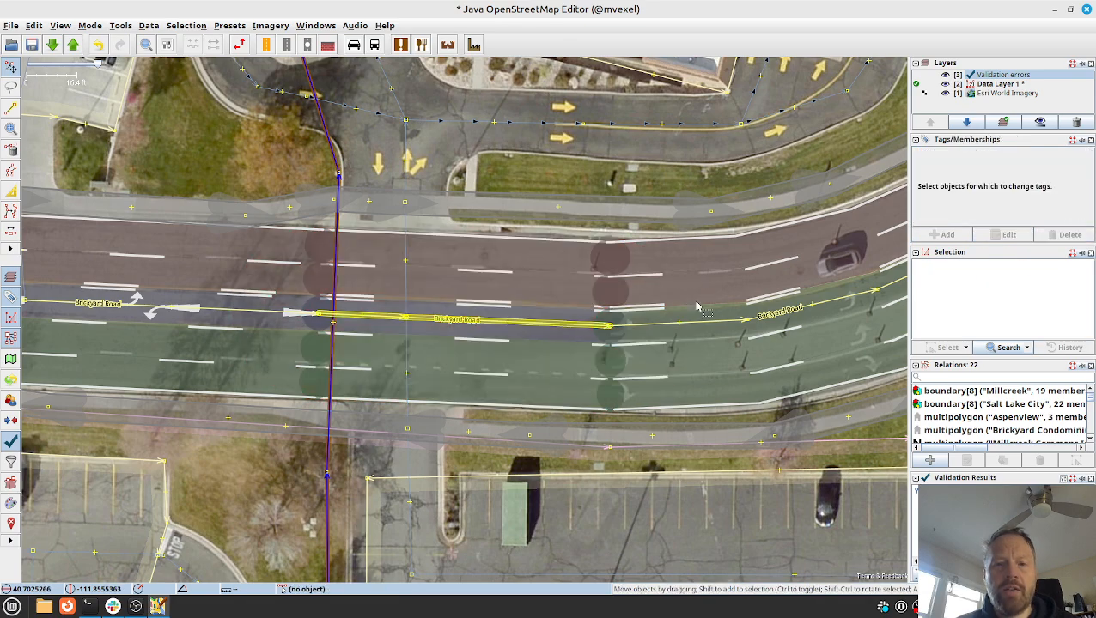
pyautogui.click(530, 327)
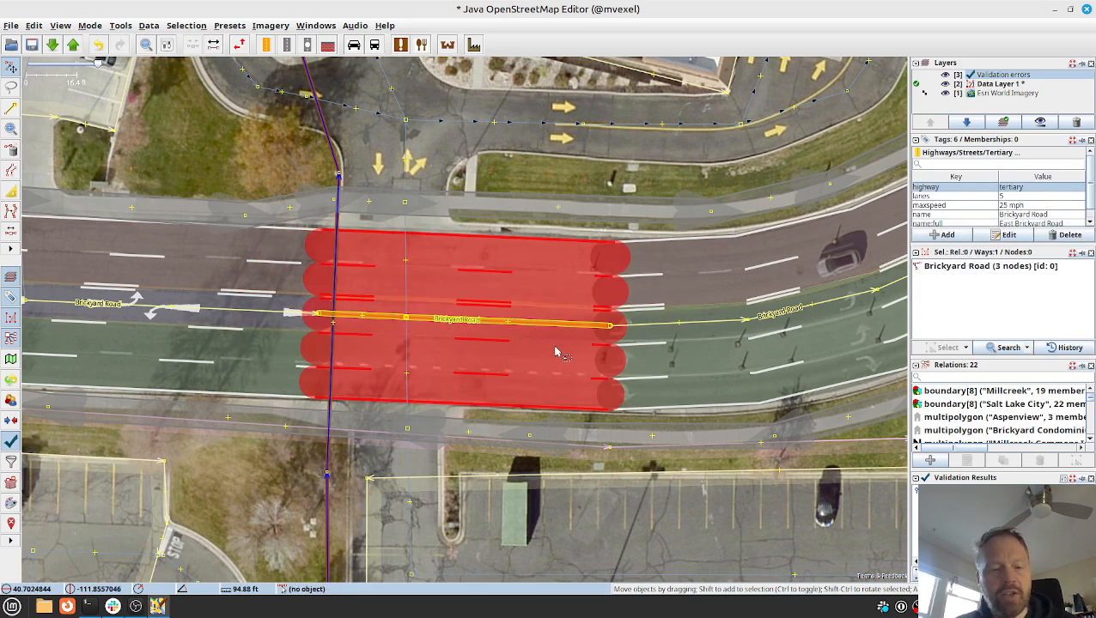
pyautogui.hotkey('shift', '2')
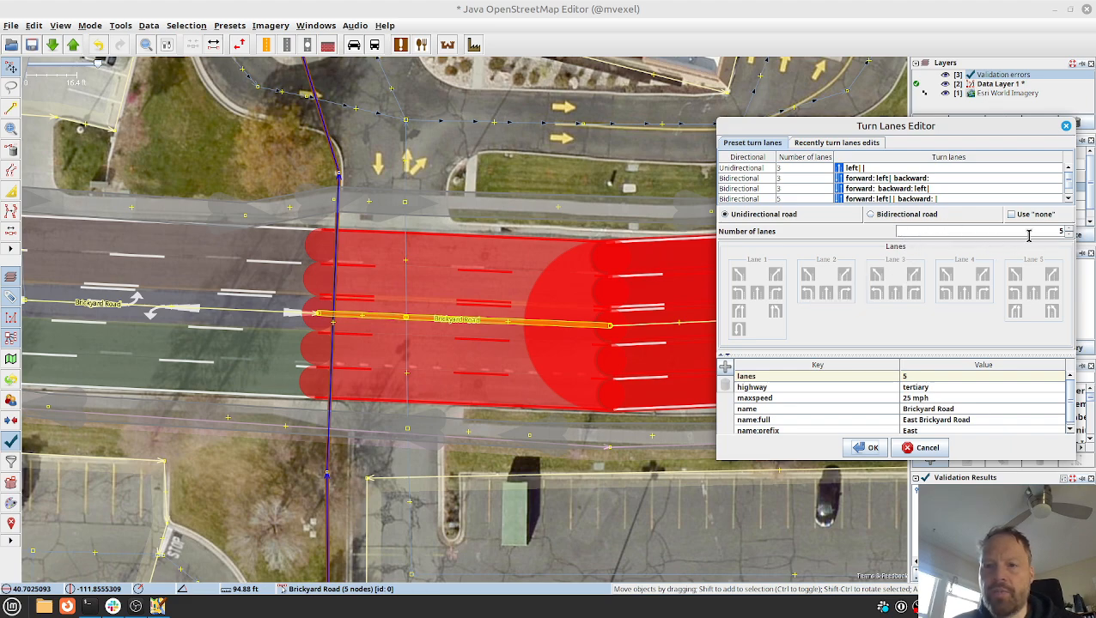
pyautogui.click(872, 214)
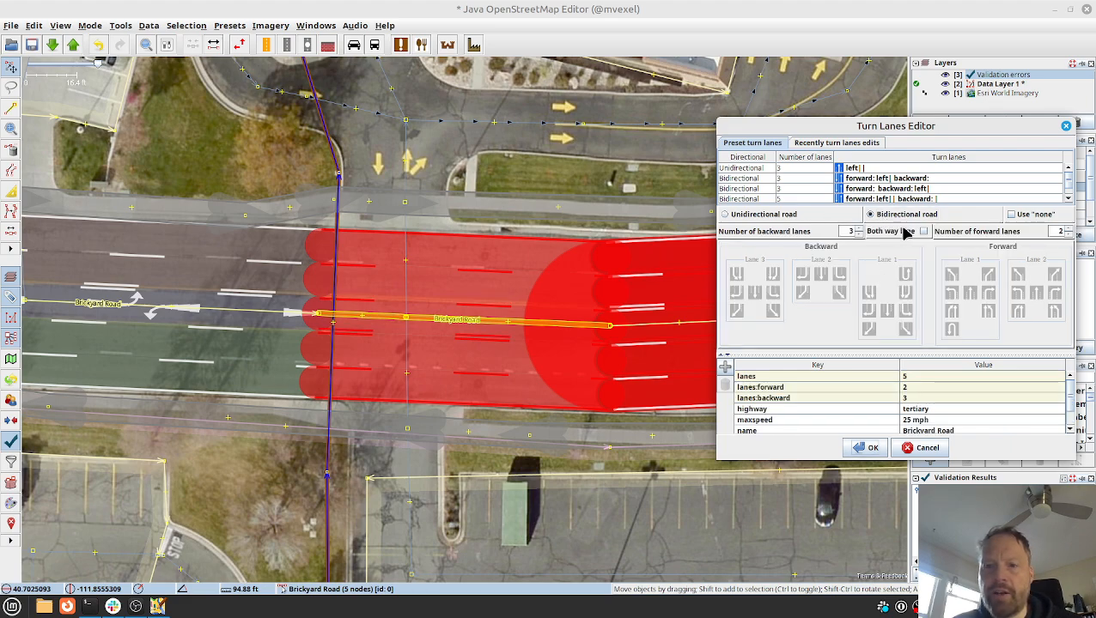
pyautogui.click(858, 234)
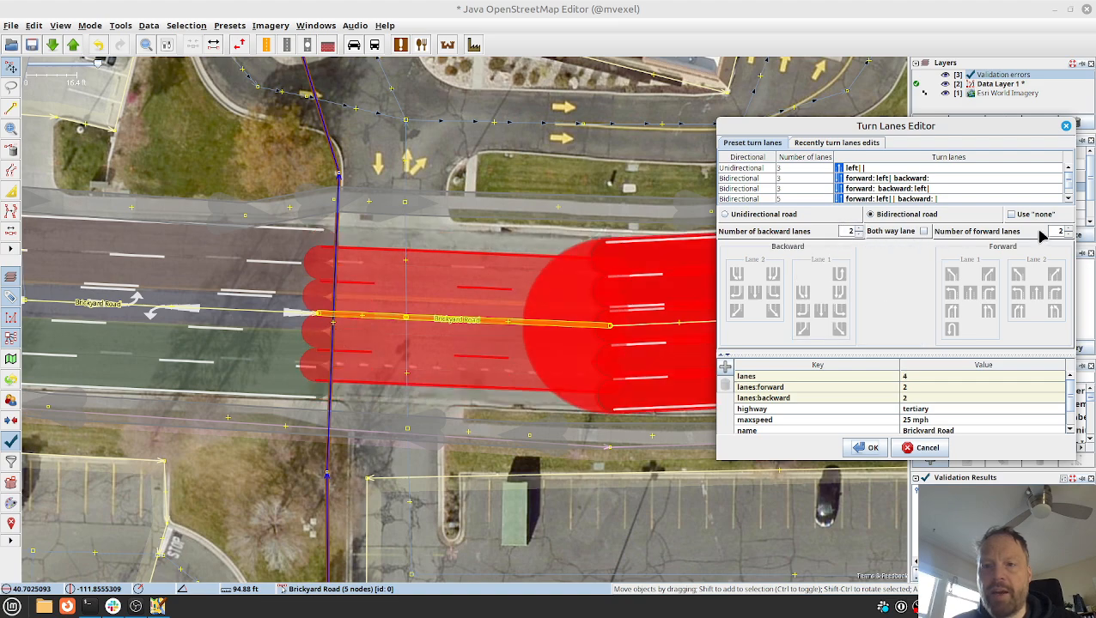
pyautogui.click(1067, 229)
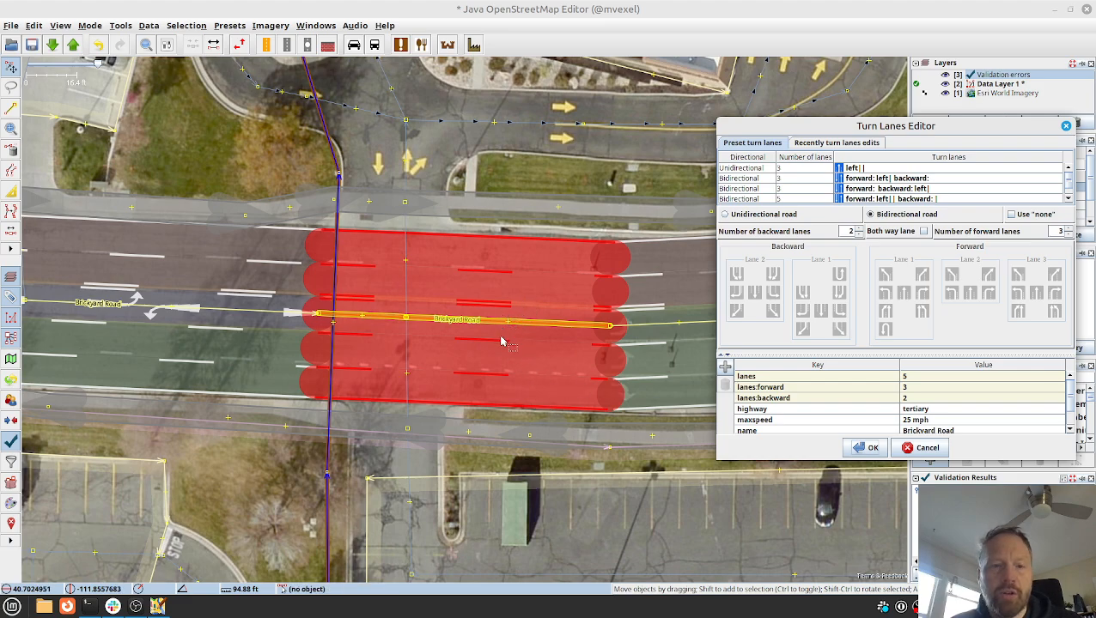
pyautogui.click(866, 447)
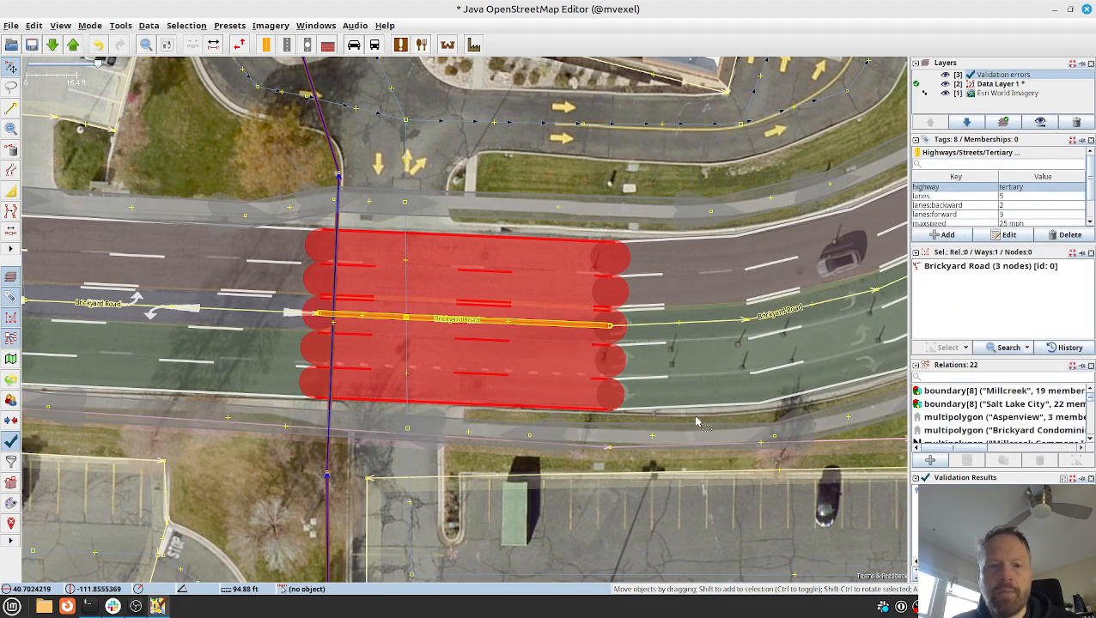
# Compare the 3-node segment's lanes with the bare imagery and rerun validation on the segment
pyautogui.hotkey('alt', '2')
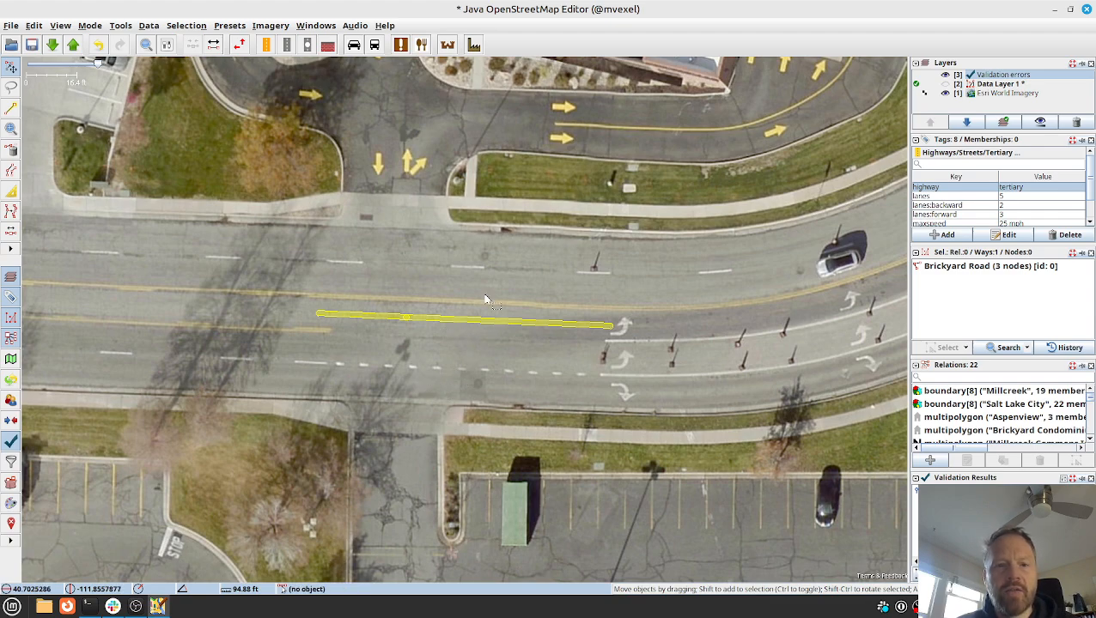
pyautogui.hotkey('alt', '2')
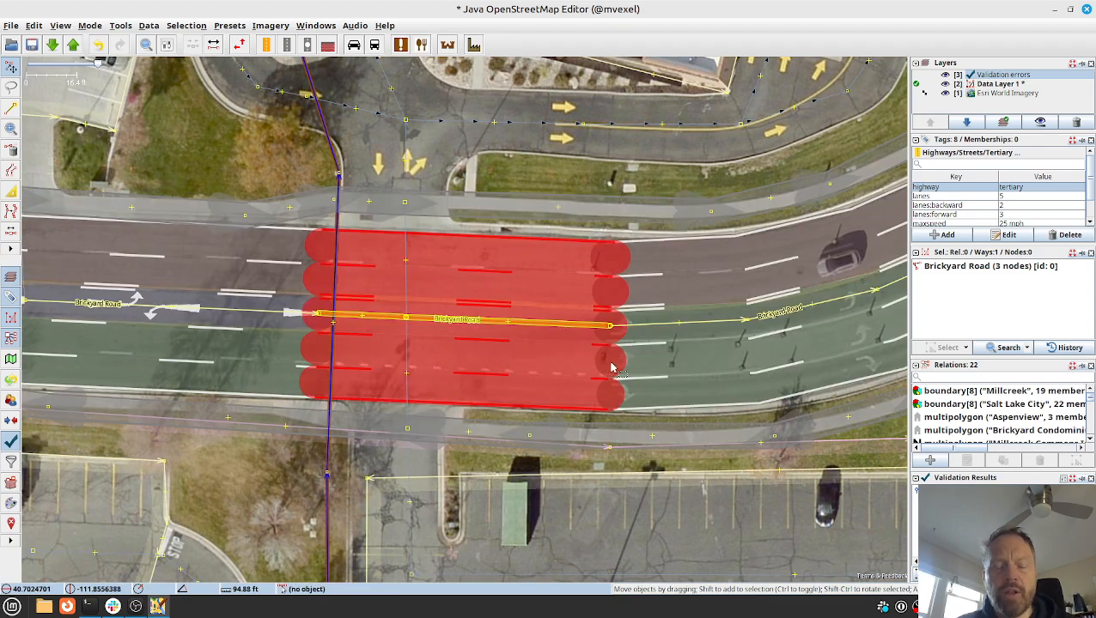
pyautogui.hotkey('shift', 'v')
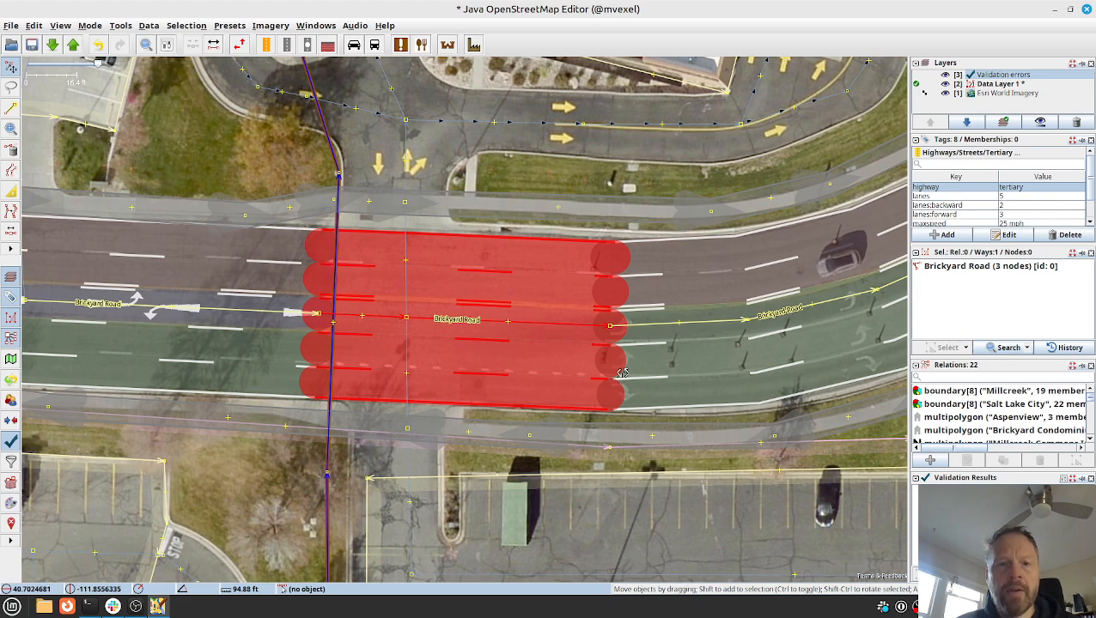
# Upload the Brickyard Road changes with the changeset comment "add turn lane configuration"
pyautogui.hotkey('ctrl', 'shift', 'Up')
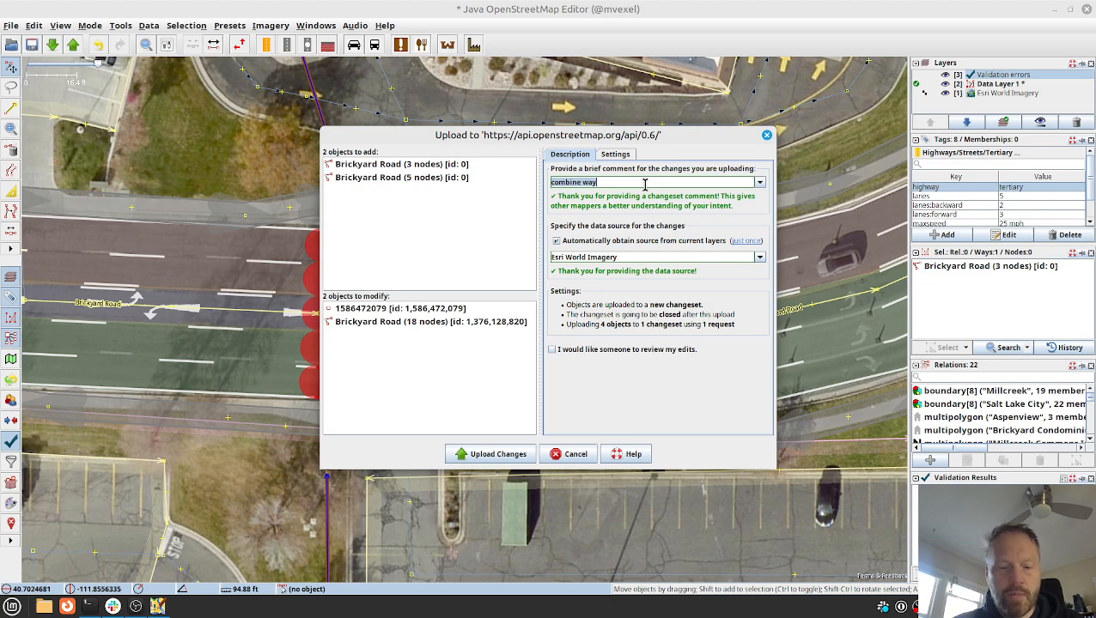
pyautogui.write('add tur')
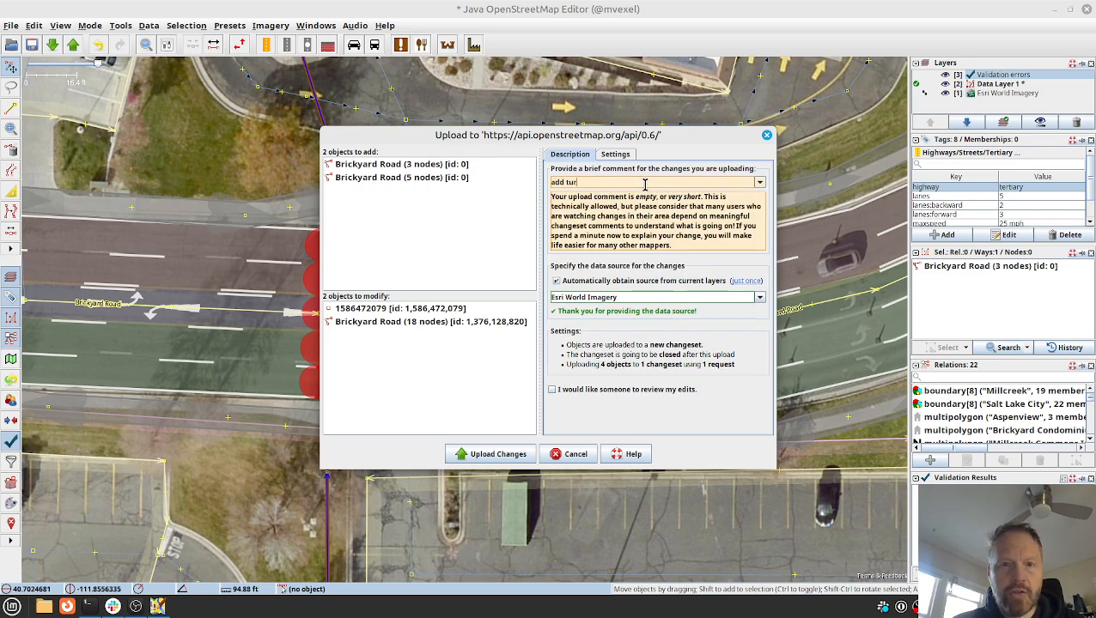
pyautogui.write('n lane con')
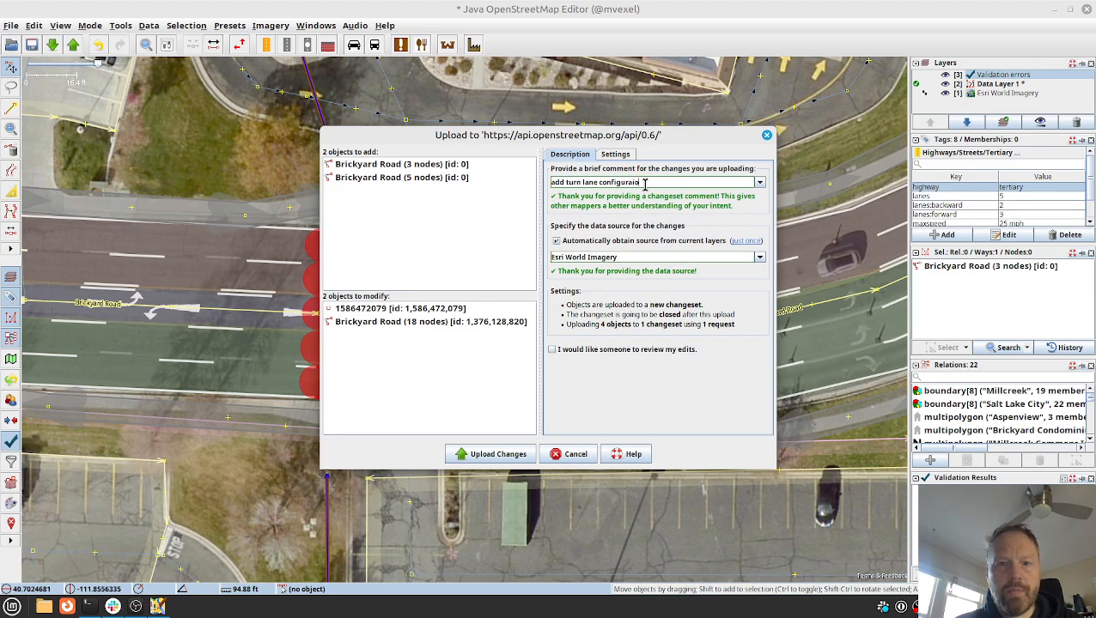
pyautogui.write('figuray')
pyautogui.press('BackSpace')
pyautogui.write('tion')
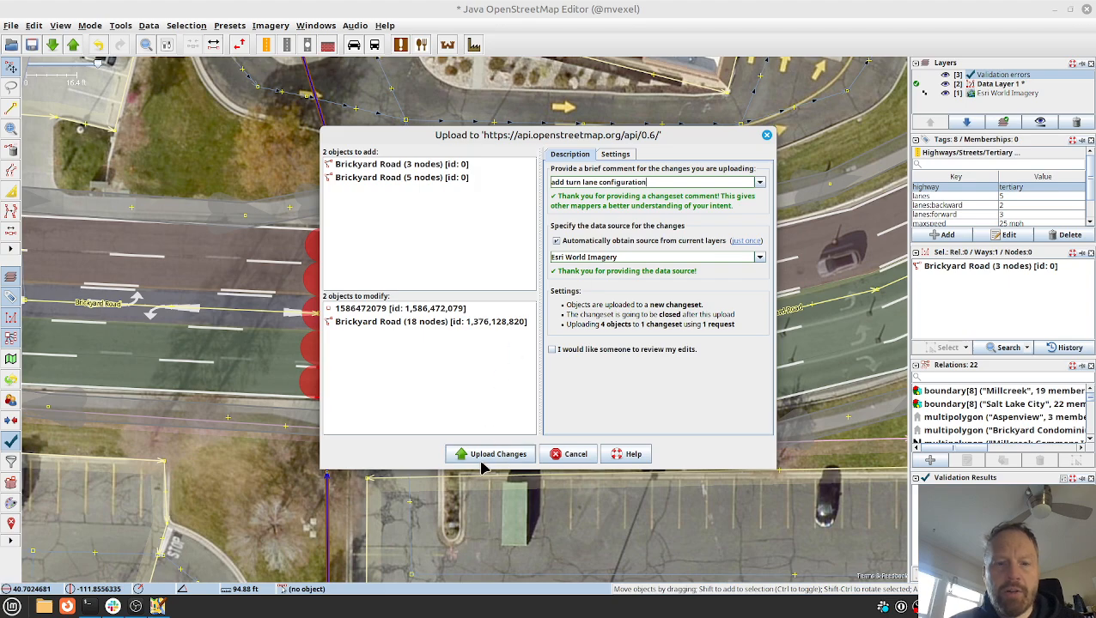
pyautogui.click(483, 457)
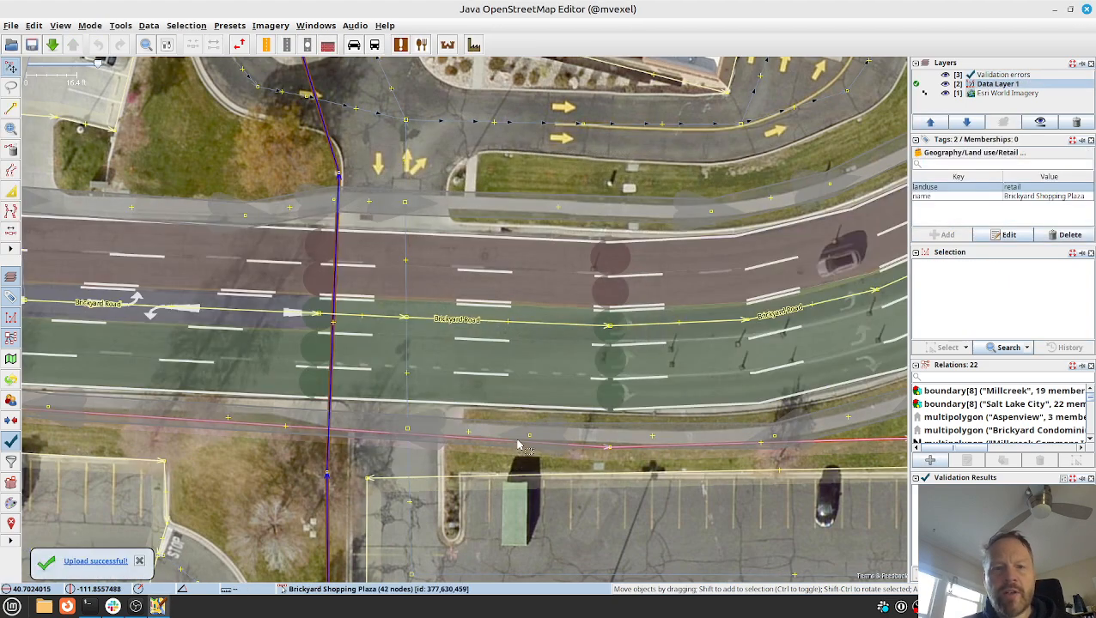
# Review the mapped lanes along Brickyard Road between the both-way turn lane section and the Richmond Street intersection against the imagery
pyautogui.moveTo(703, 286); pyautogui.dragTo(449, 354)
pyautogui.moveTo(720, 271)
pyautogui.mouseDown()
pyautogui.moveTo(616, 314)
pyautogui.moveTo(723, 281)
pyautogui.mouseUp()
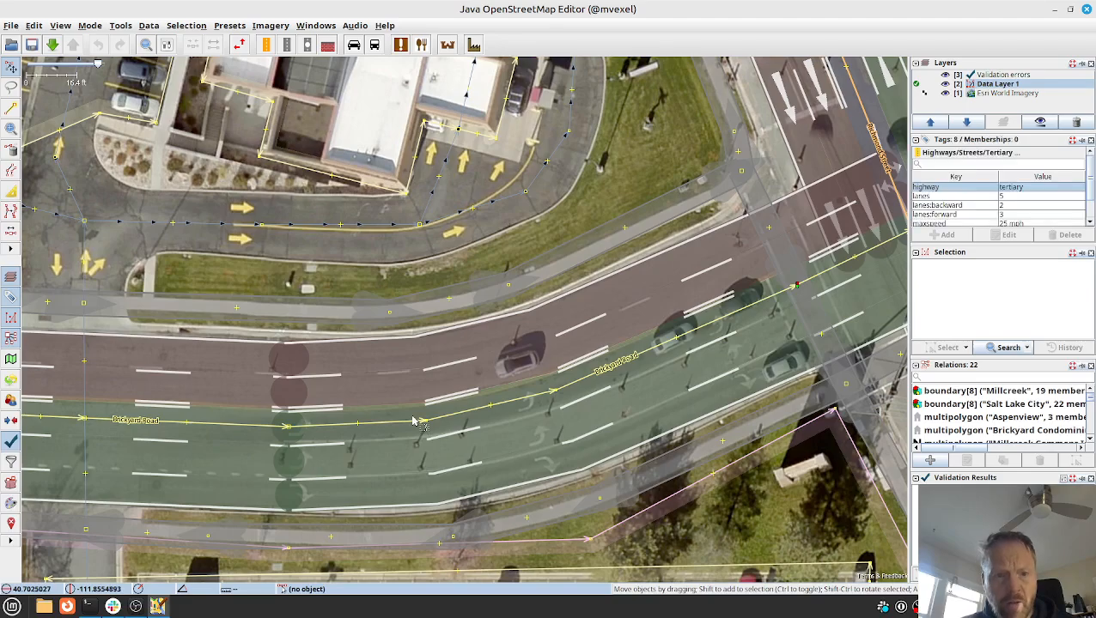
pyautogui.moveTo(234, 379); pyautogui.dragTo(406, 376)
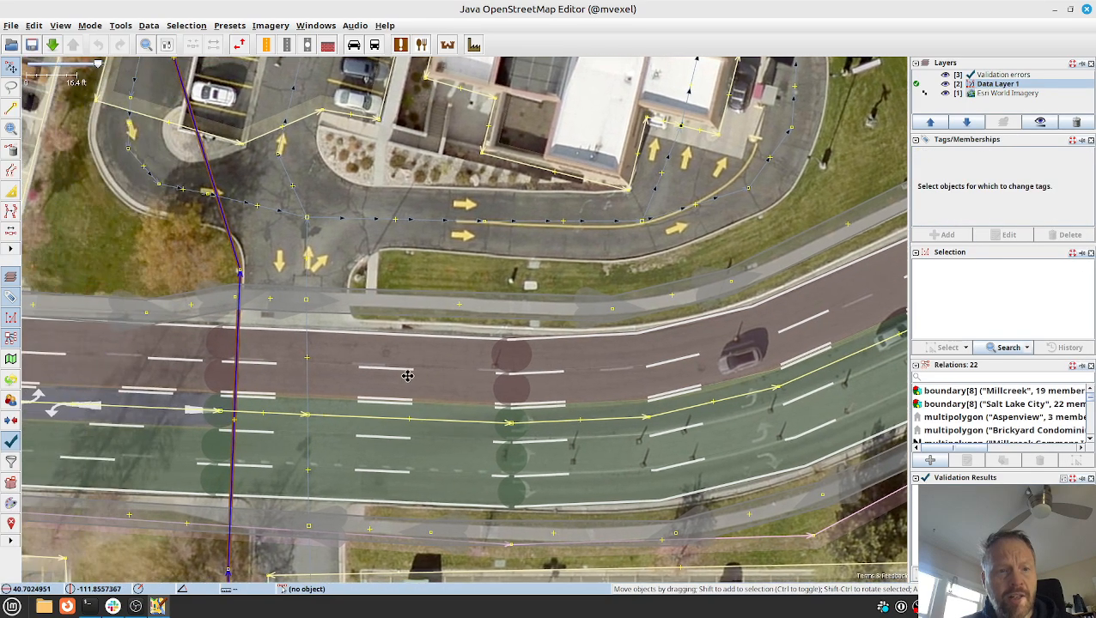
pyautogui.moveTo(113, 373); pyautogui.dragTo(442, 404)
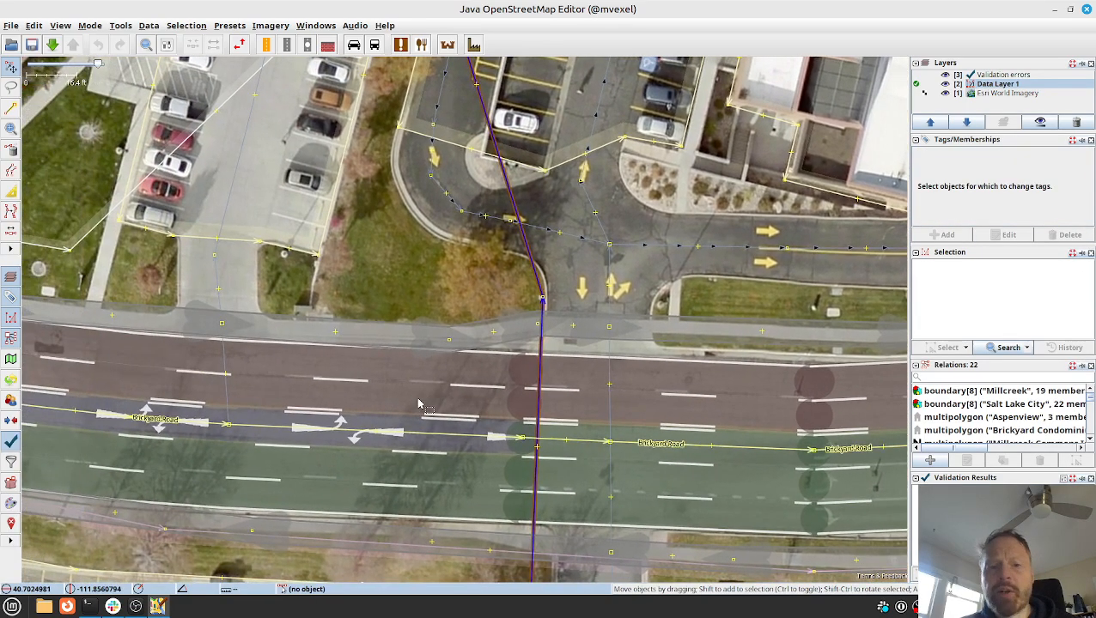
pyautogui.moveTo(815, 404); pyautogui.dragTo(496, 410)
pyautogui.moveTo(709, 384); pyautogui.dragTo(559, 425)
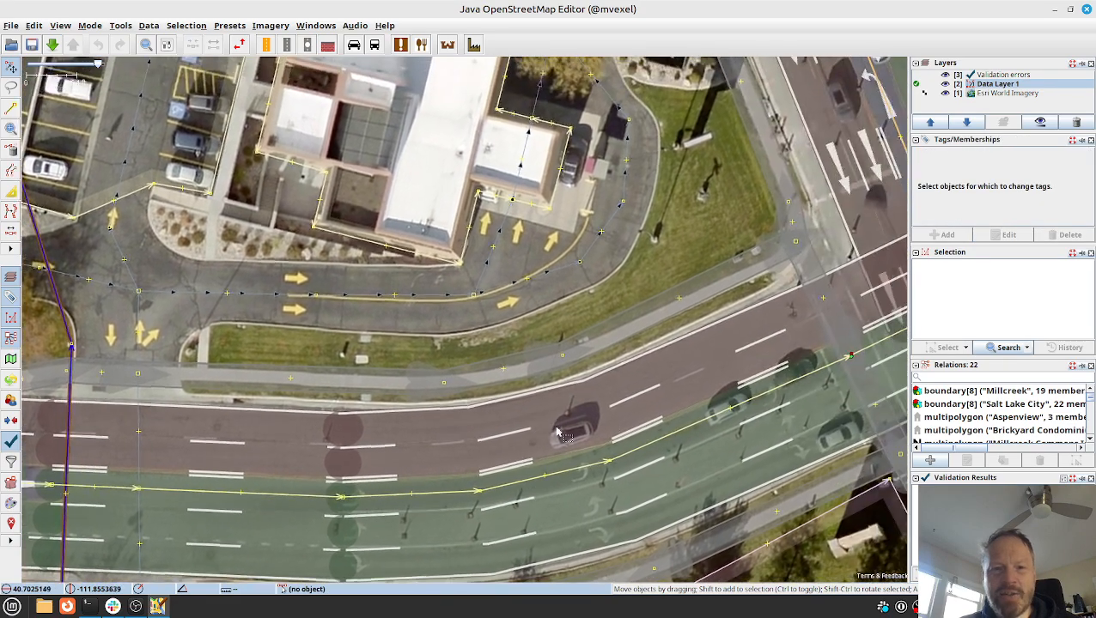
pyautogui.moveTo(668, 391); pyautogui.dragTo(496, 423)
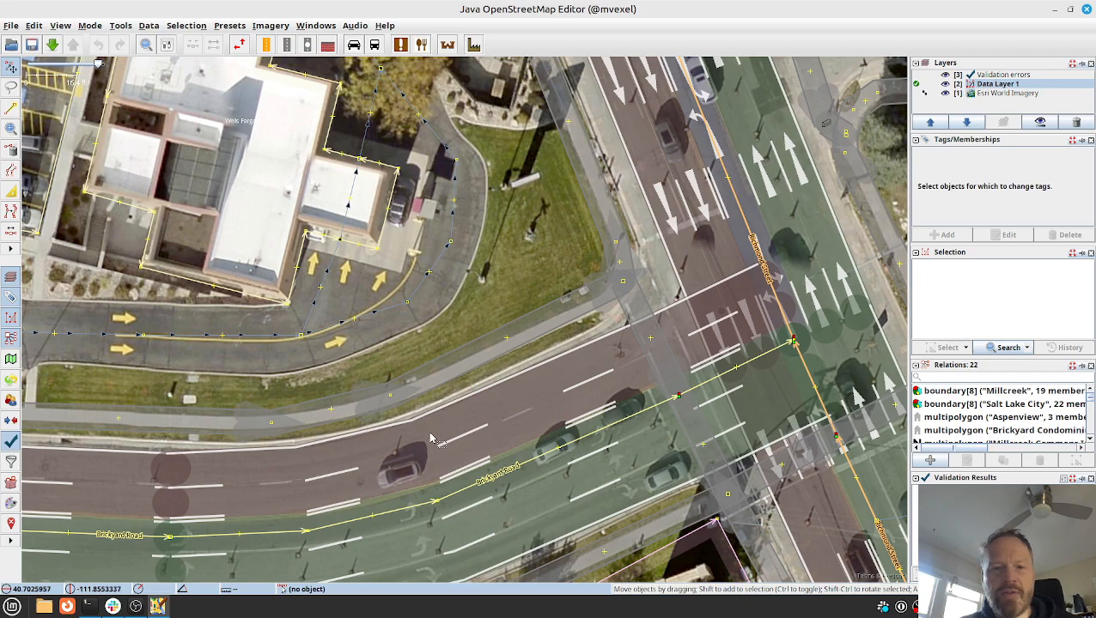
pyautogui.moveTo(387, 456); pyautogui.dragTo(605, 389)
pyautogui.moveTo(379, 416); pyautogui.dragTo(621, 393)
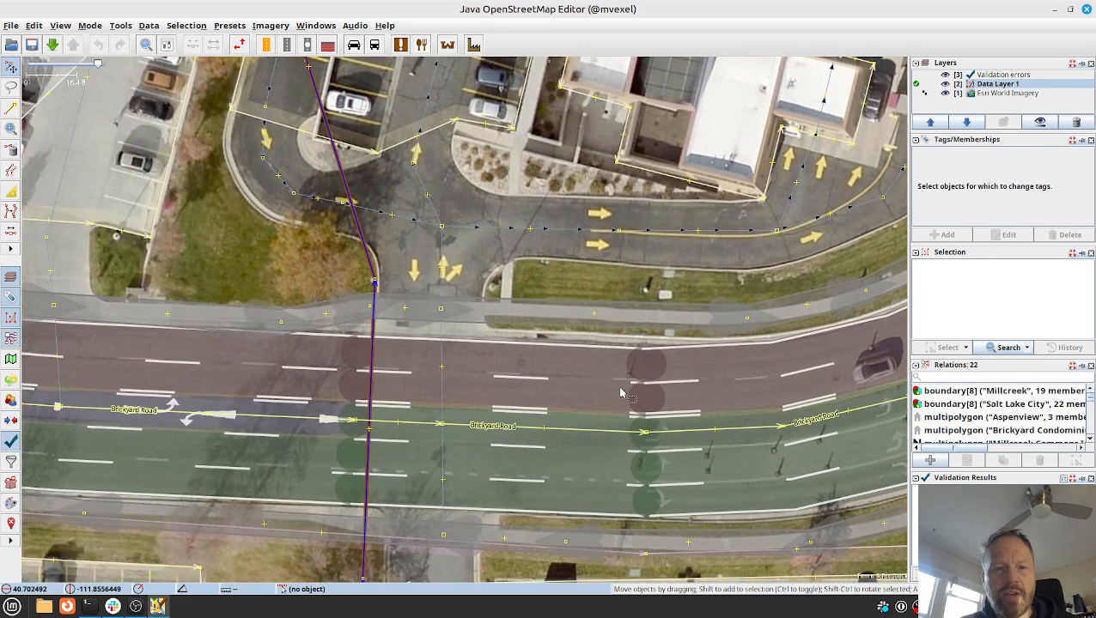
pyautogui.moveTo(707, 382); pyautogui.dragTo(548, 401)
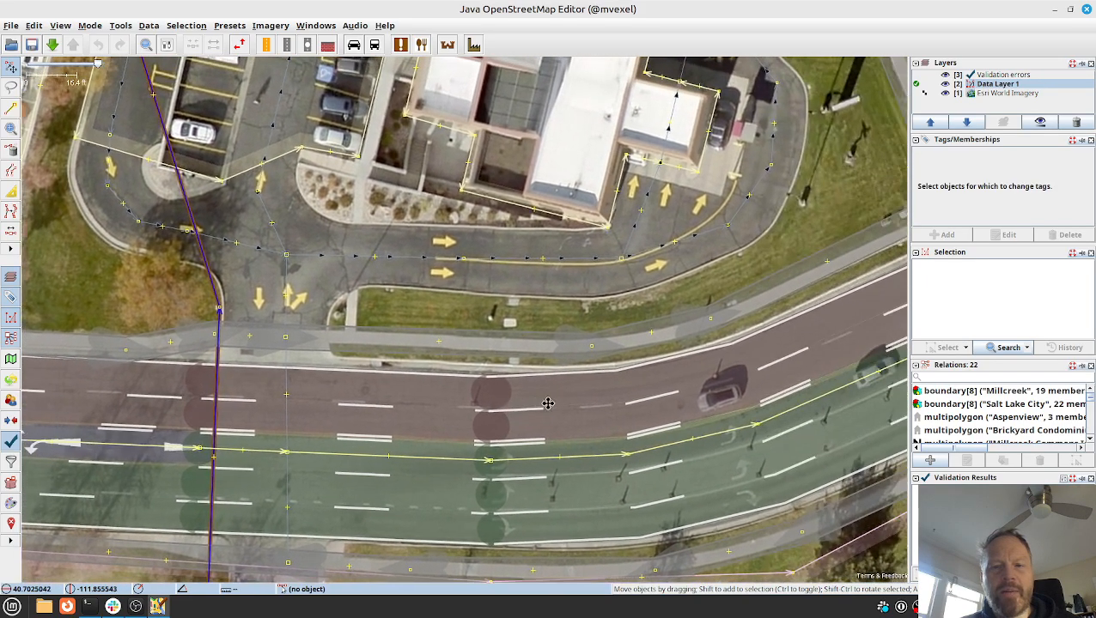
pyautogui.moveTo(710, 384); pyautogui.dragTo(401, 451)
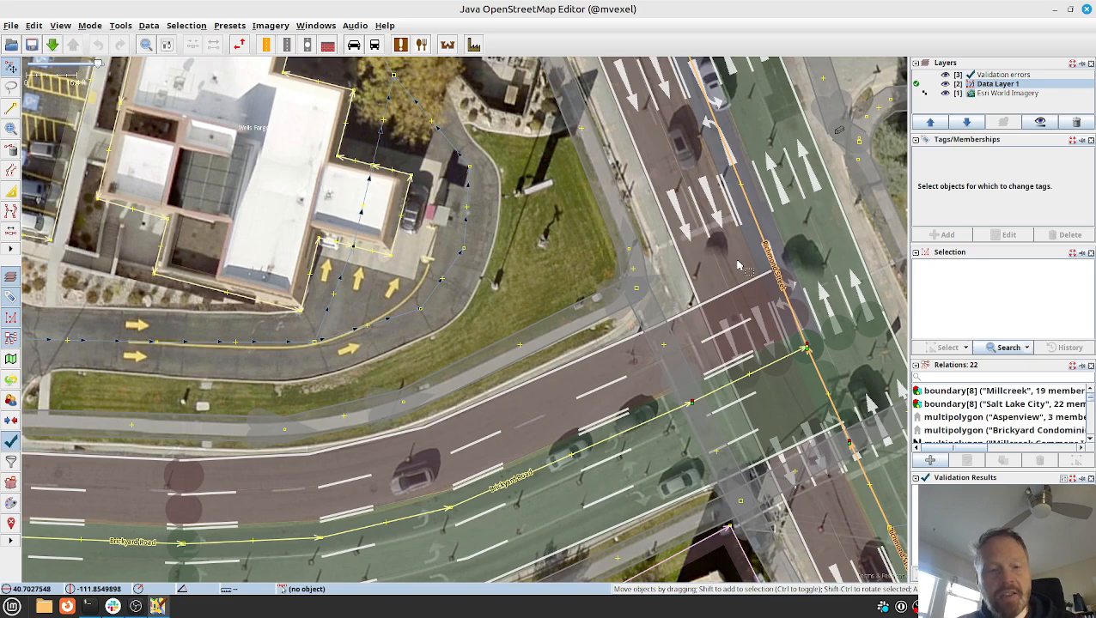
pyautogui.hotkey('alt', 'shift', 's')
pyautogui.hotkey('alt', 'shift', 's')
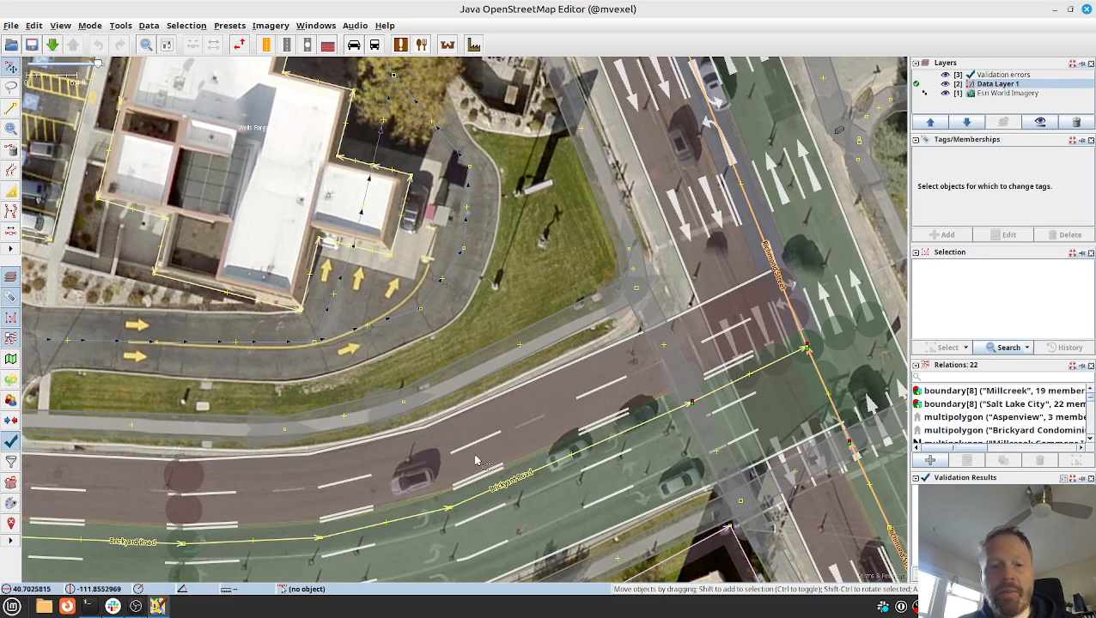
pyautogui.moveTo(476, 461); pyautogui.dragTo(712, 330)
pyautogui.moveTo(481, 448); pyautogui.dragTo(675, 423)
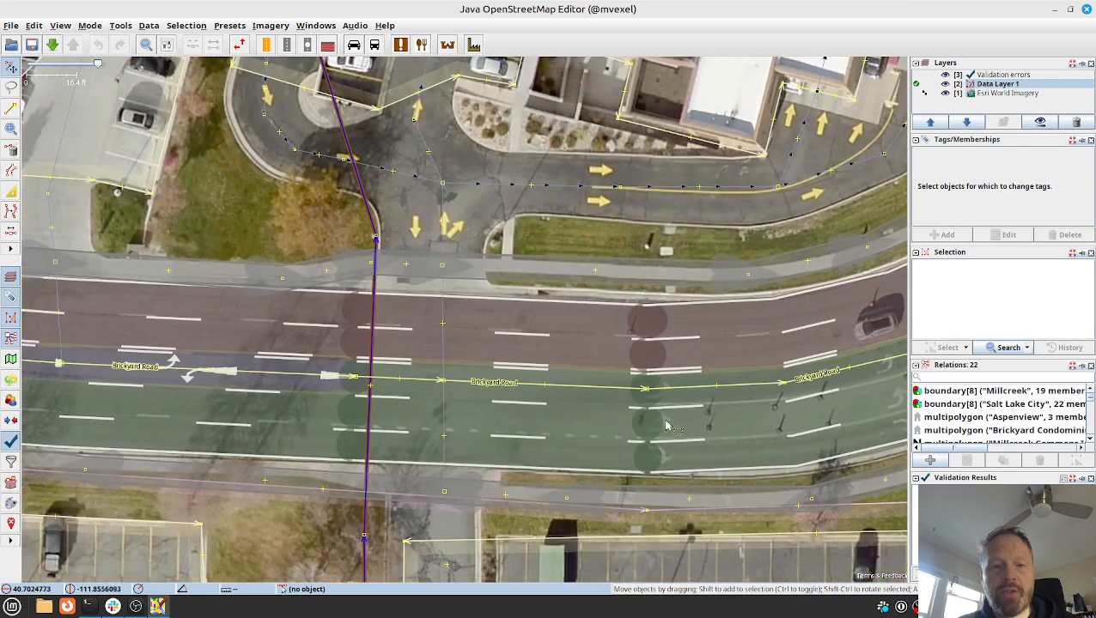